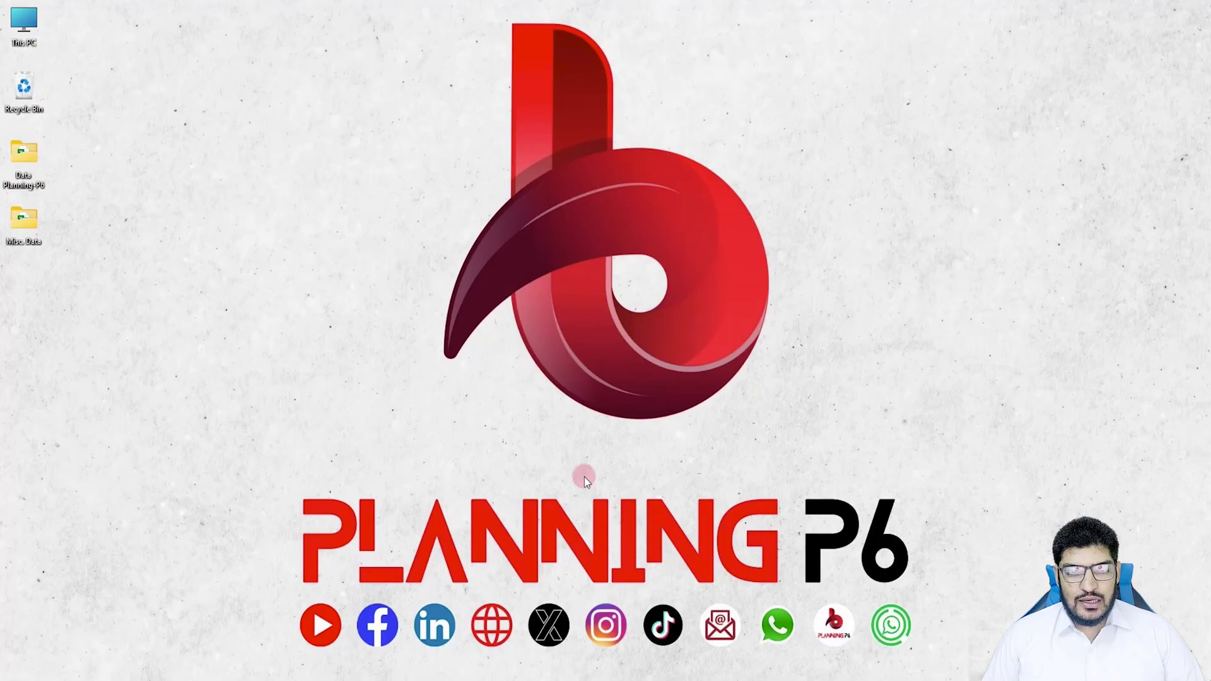
Step: Open the MILESTONES project (PP6-24-12) in Primavera P6 and add a new activity with its default name
{"action": "left_click", "coordinate": [785, 660]}
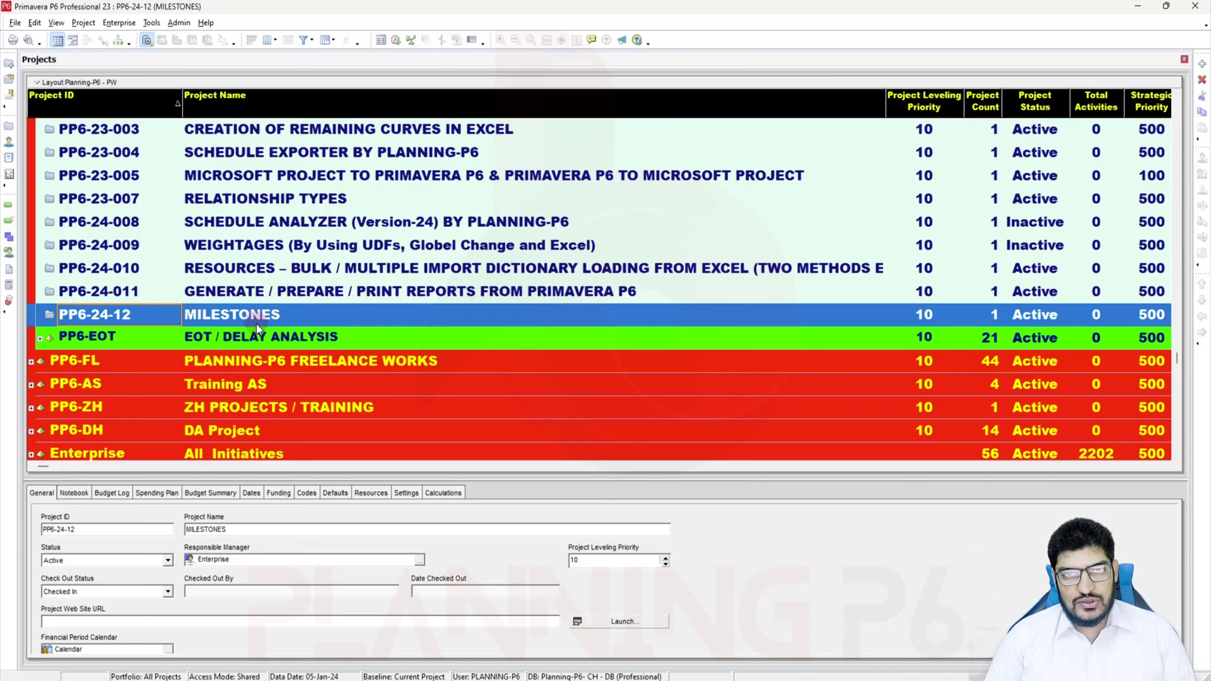
{"action": "double_click", "coordinate": [256, 324]}
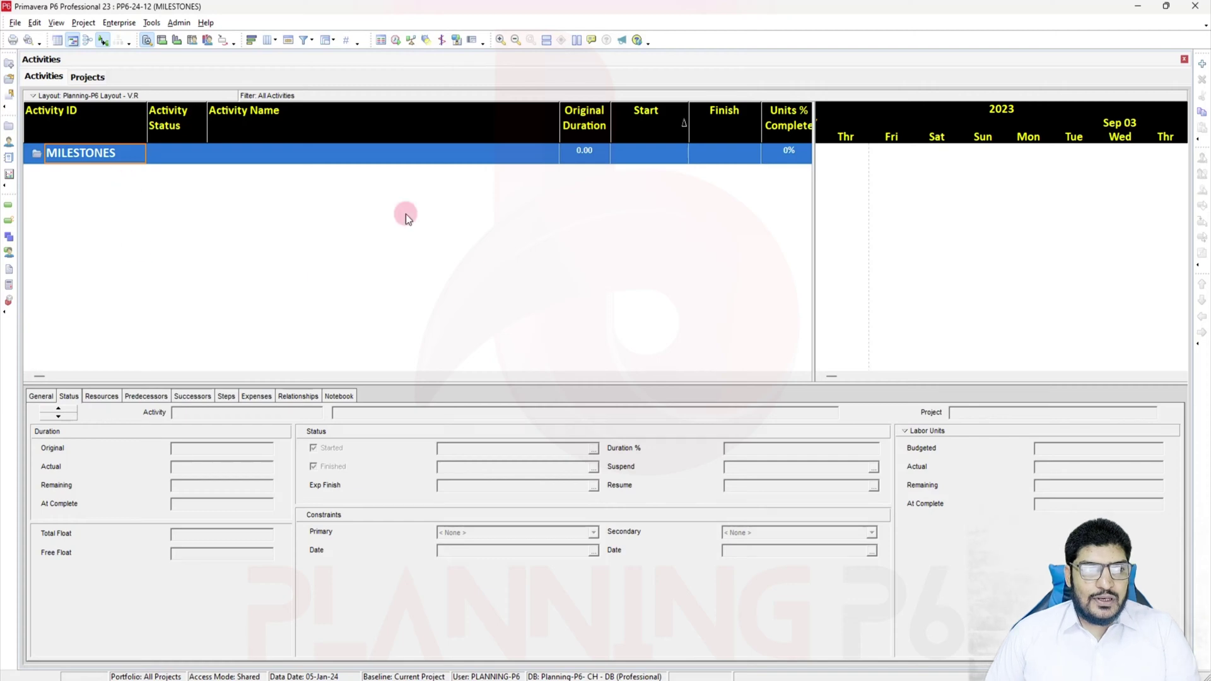
{"action": "left_click", "coordinate": [1201, 64]}
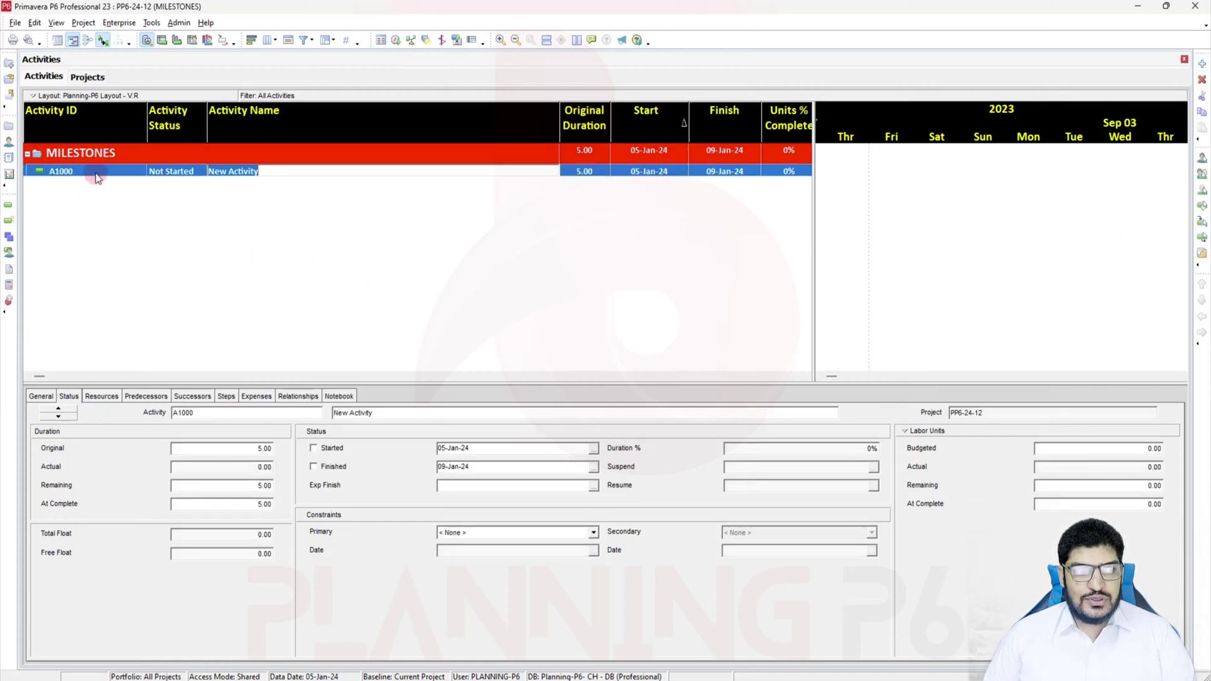
{"action": "key", "text": "Return"}
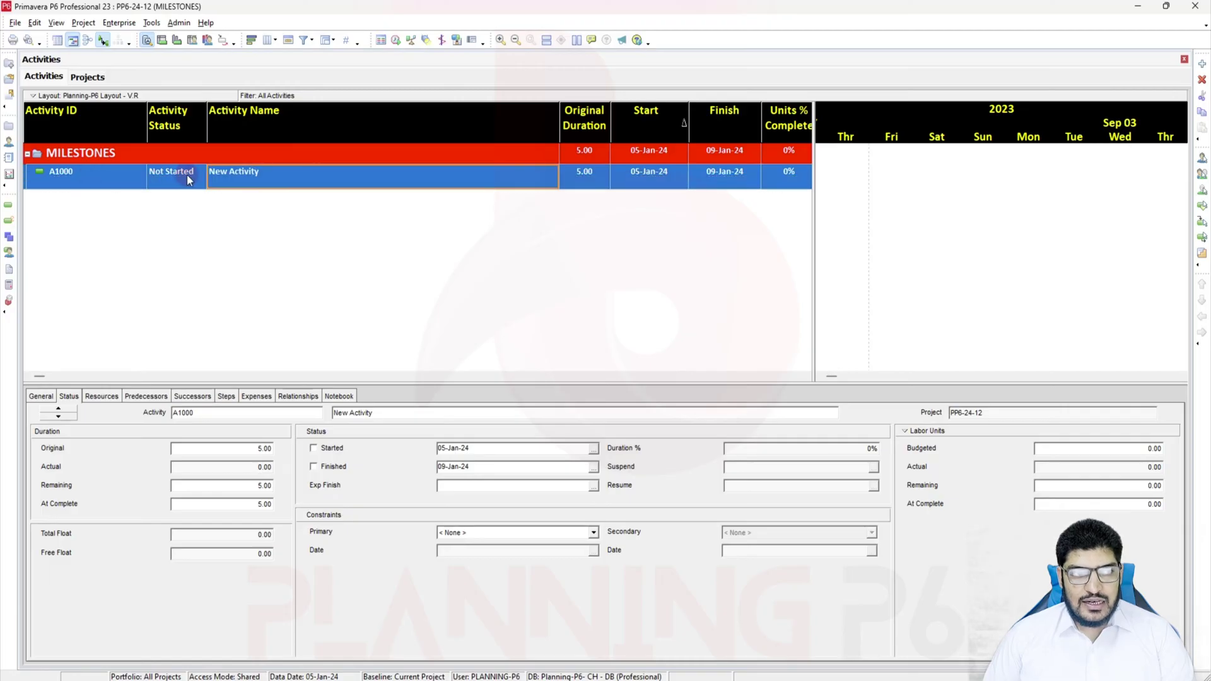
Step: Examine the activity types available for activity A1000, leaving its current type in place
{"action": "left_click", "coordinate": [41, 396]}
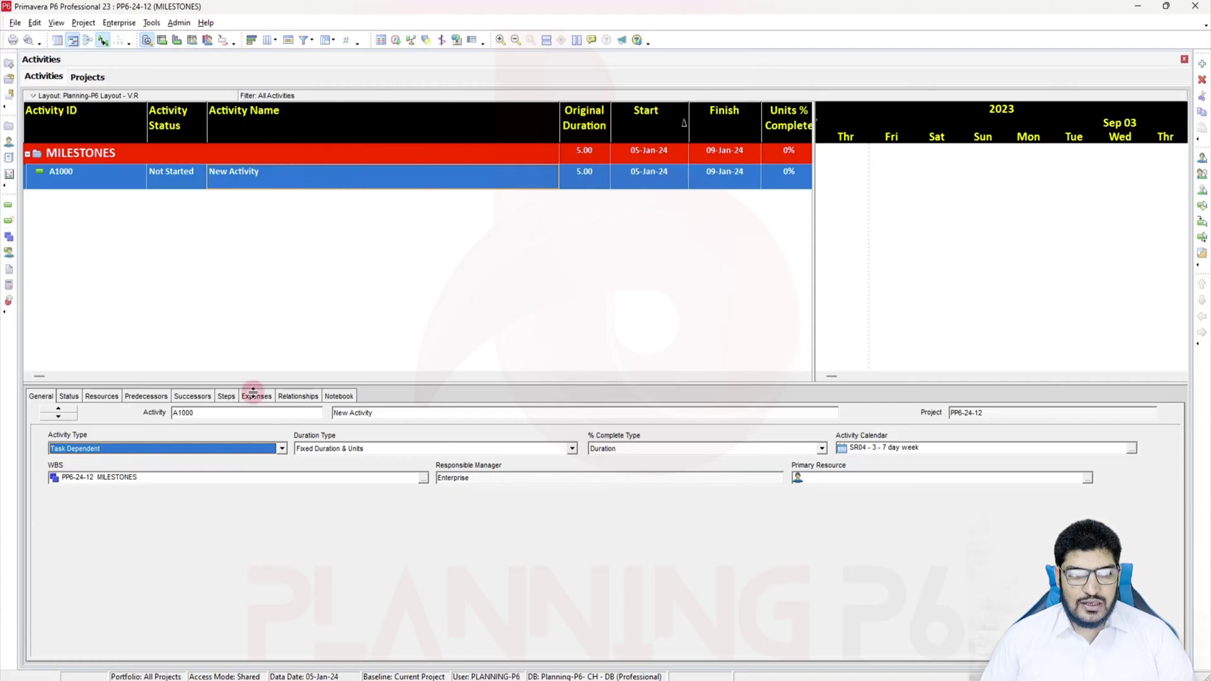
{"action": "left_click", "coordinate": [208, 450]}
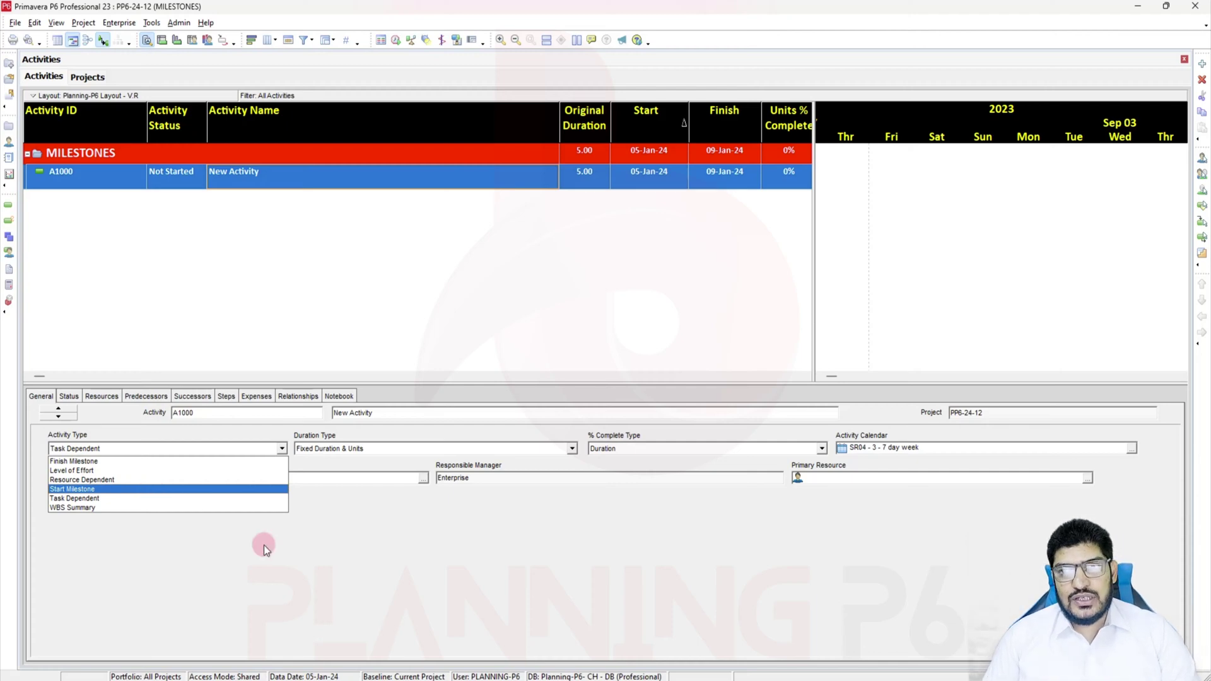
{"action": "key", "text": "Escape"}
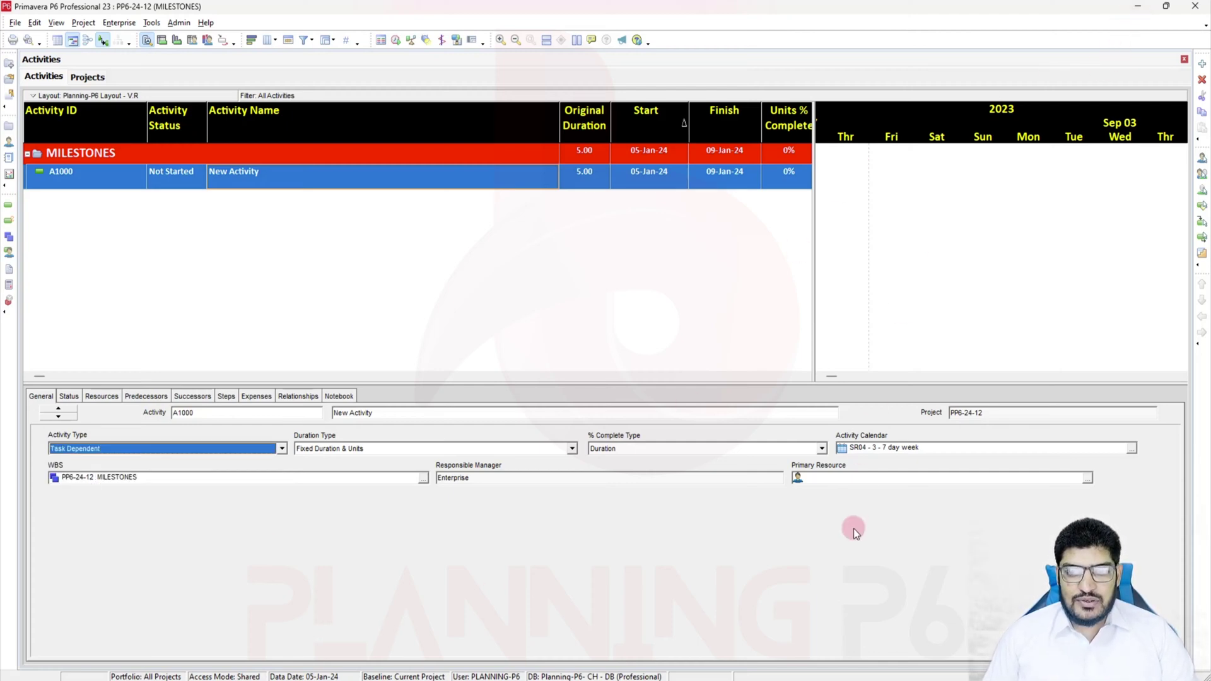
Step: Switch to the blank Word document and write "Project Milestones" and "Stages Millstones" on separate lines
{"action": "left_click", "coordinate": [771, 678]}
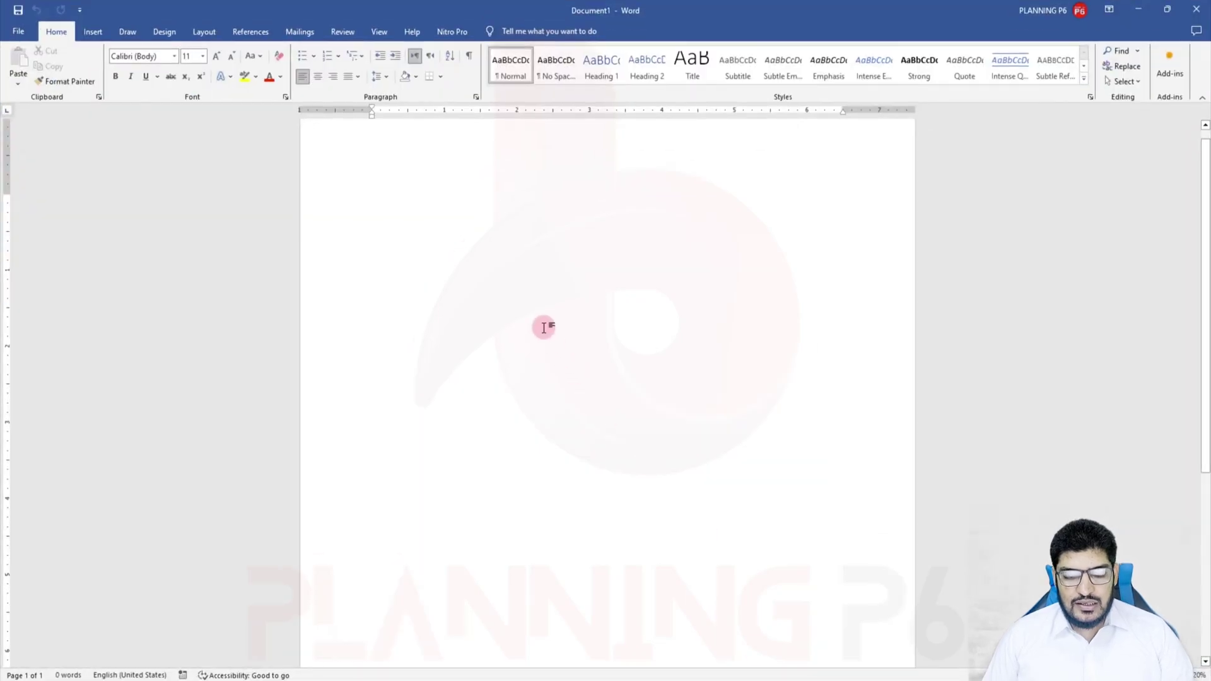
{"action": "type", "text": "Proje"}
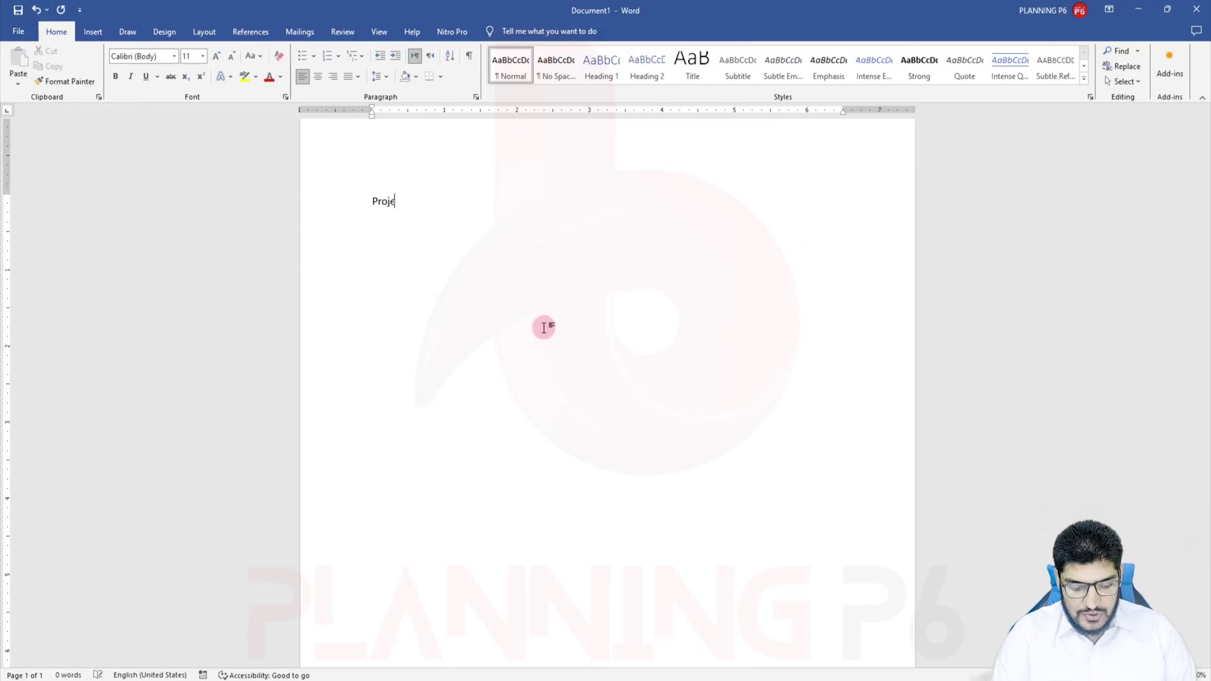
{"action": "type", "text": "ct Milestones"}
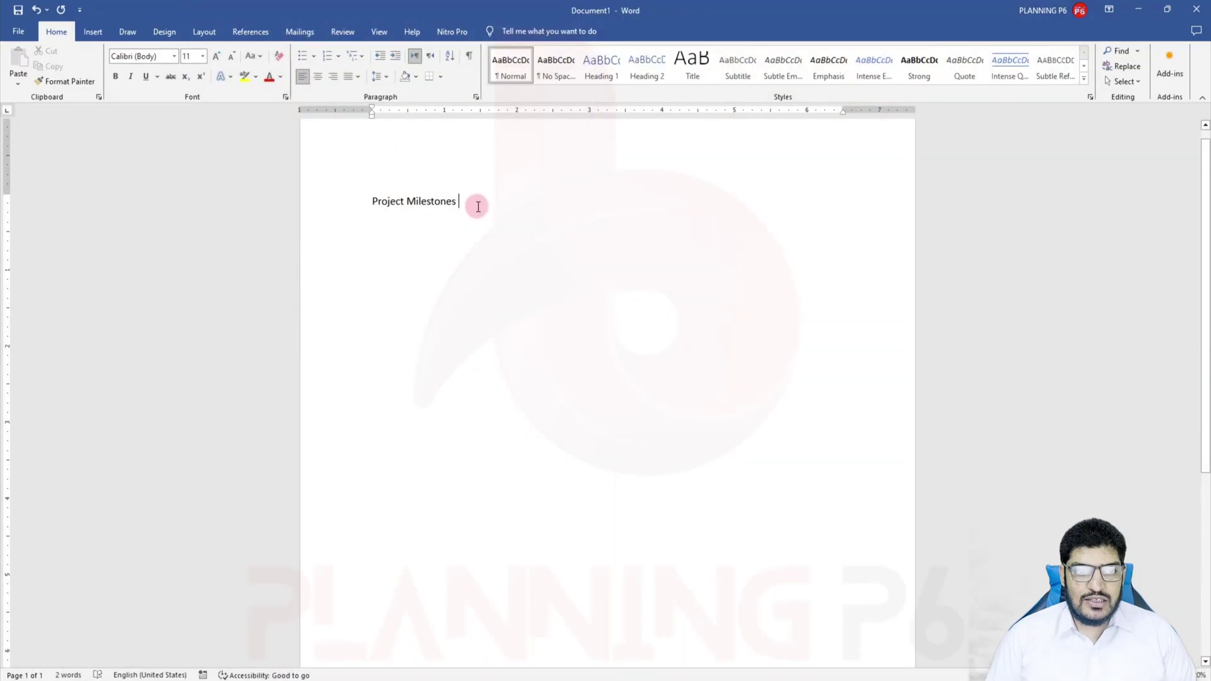
{"action": "key", "text": "Return"}
{"action": "type", "text": "Stages Milestones"}
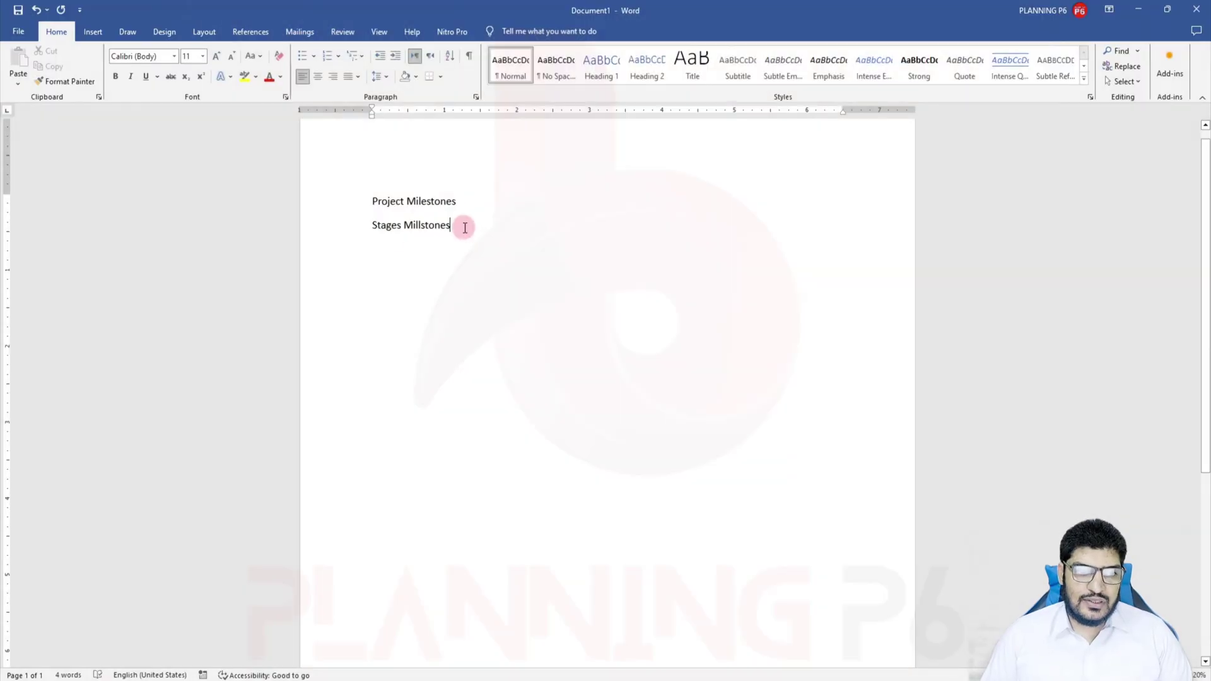
Step: Add a third line "Cotrolled Millstones" and correct its first word to "Controlled"
{"action": "left_click", "coordinate": [352, 238]}
{"action": "left_click", "coordinate": [478, 223]}
{"action": "key", "text": "Return"}
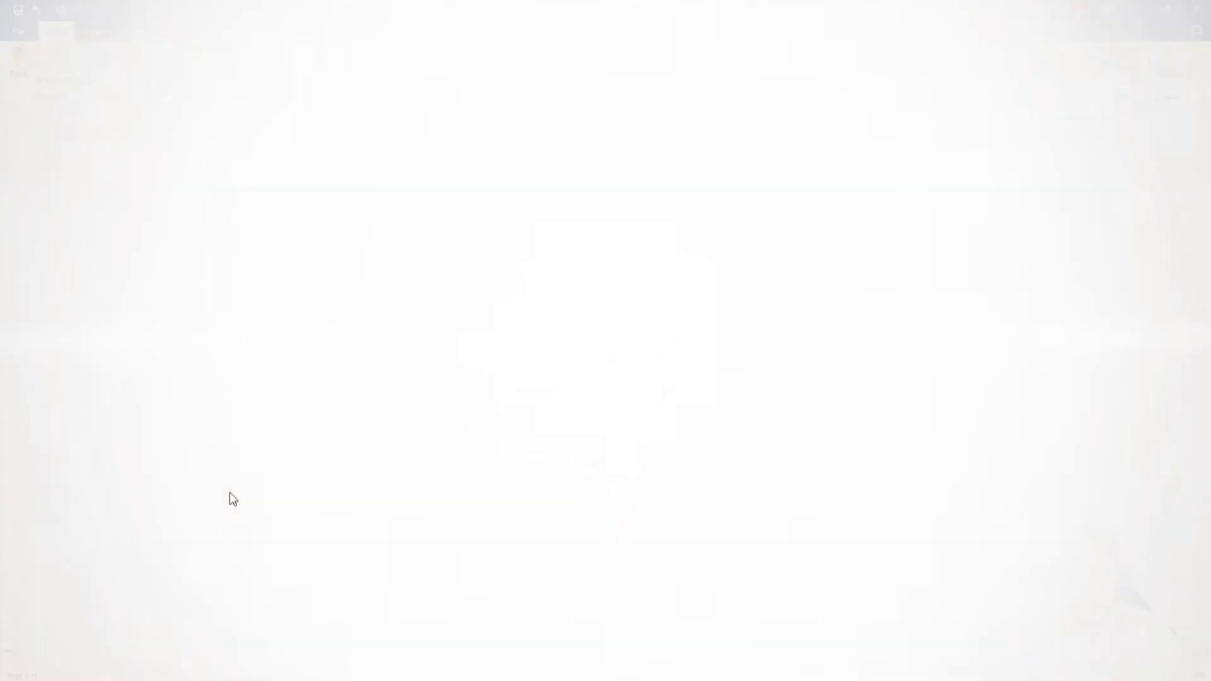
{"action": "type", "text": "Cotrolled Millstones"}
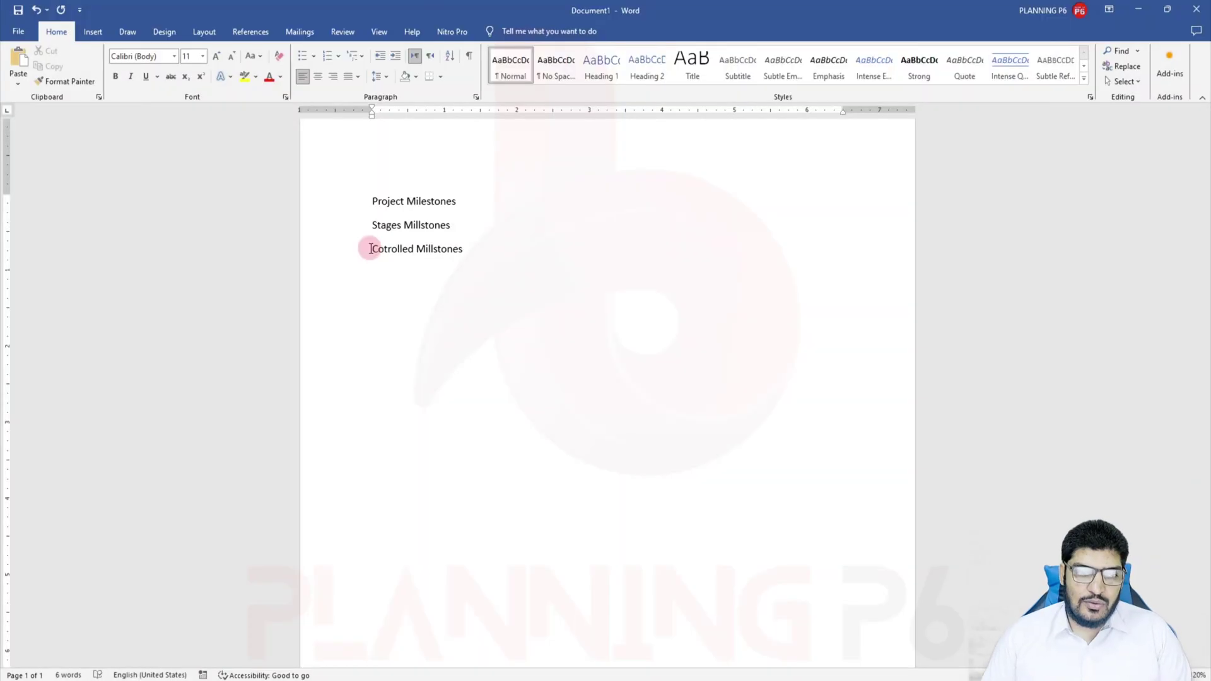
{"action": "left_click", "coordinate": [495, 249]}
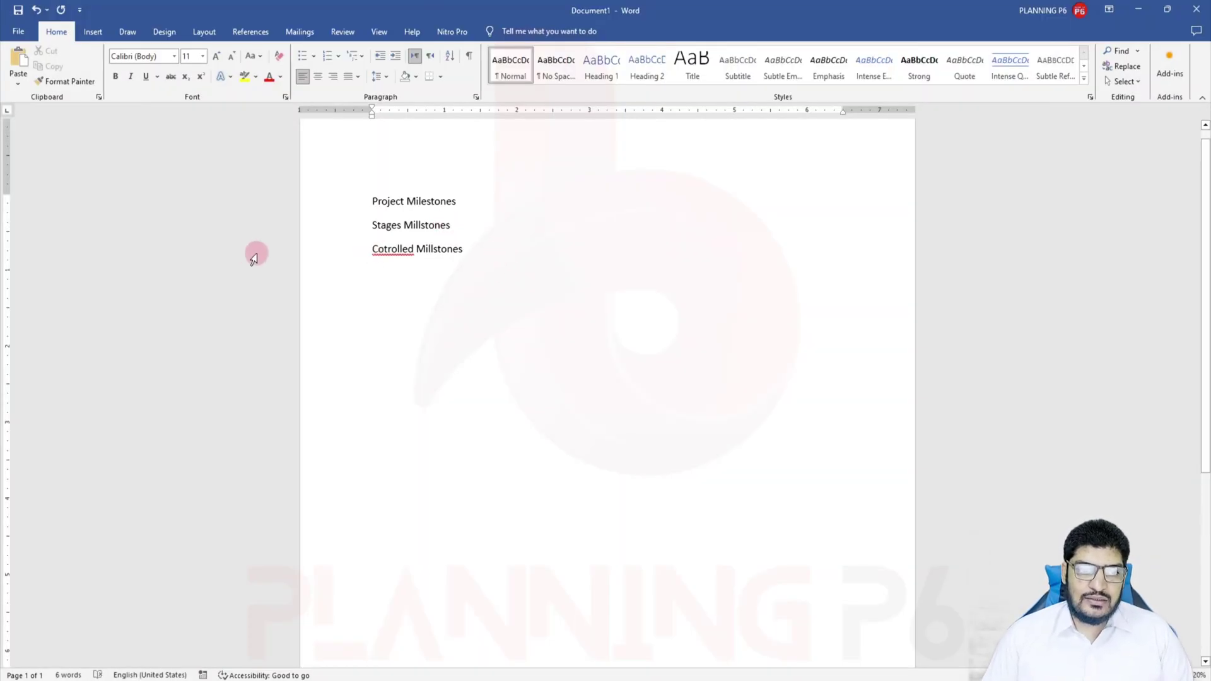
{"action": "right_click", "coordinate": [375, 245]}
{"action": "left_click", "coordinate": [345, 263]}
Step: Add a fourth line reading "Payment Milestones"
{"action": "left_click", "coordinate": [501, 248]}
{"action": "key", "text": "Return"}
{"action": "type", "text": "Payment Milestones"}
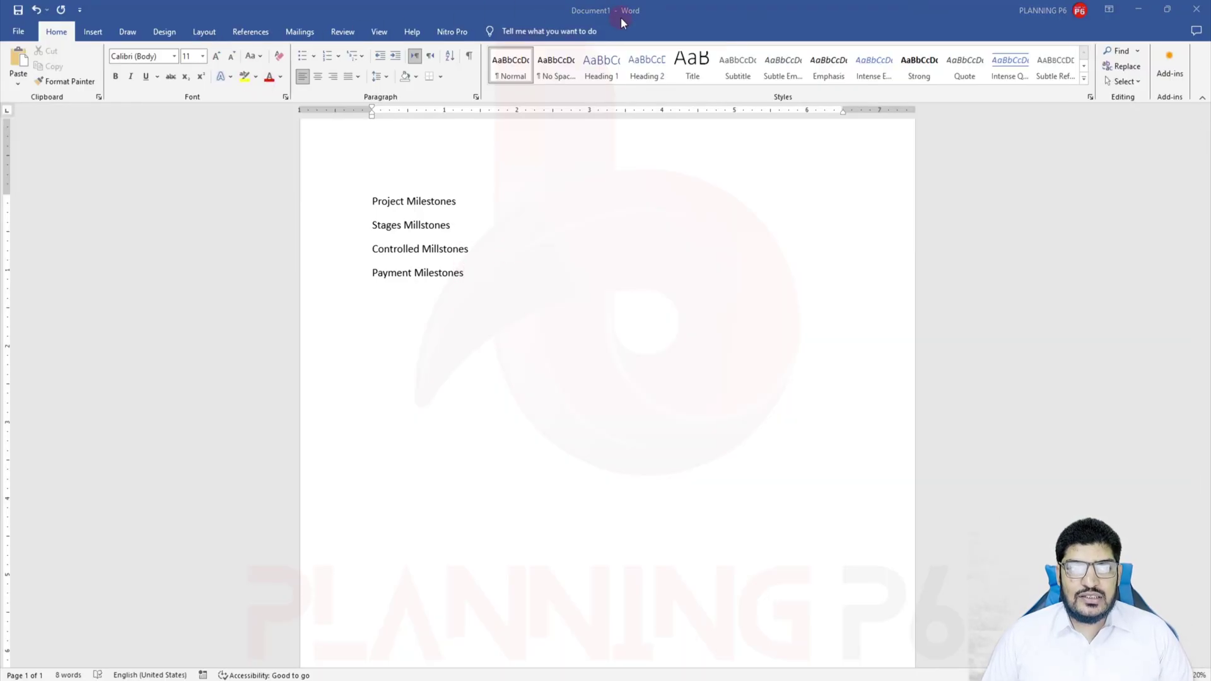
Step: Turn the four milestone lines into a numbered list and widen its line spacing
{"action": "left_click_drag", "start_coordinate": [492, 273], "coordinate": [287, 129]}
{"action": "left_click", "coordinate": [314, 56]}
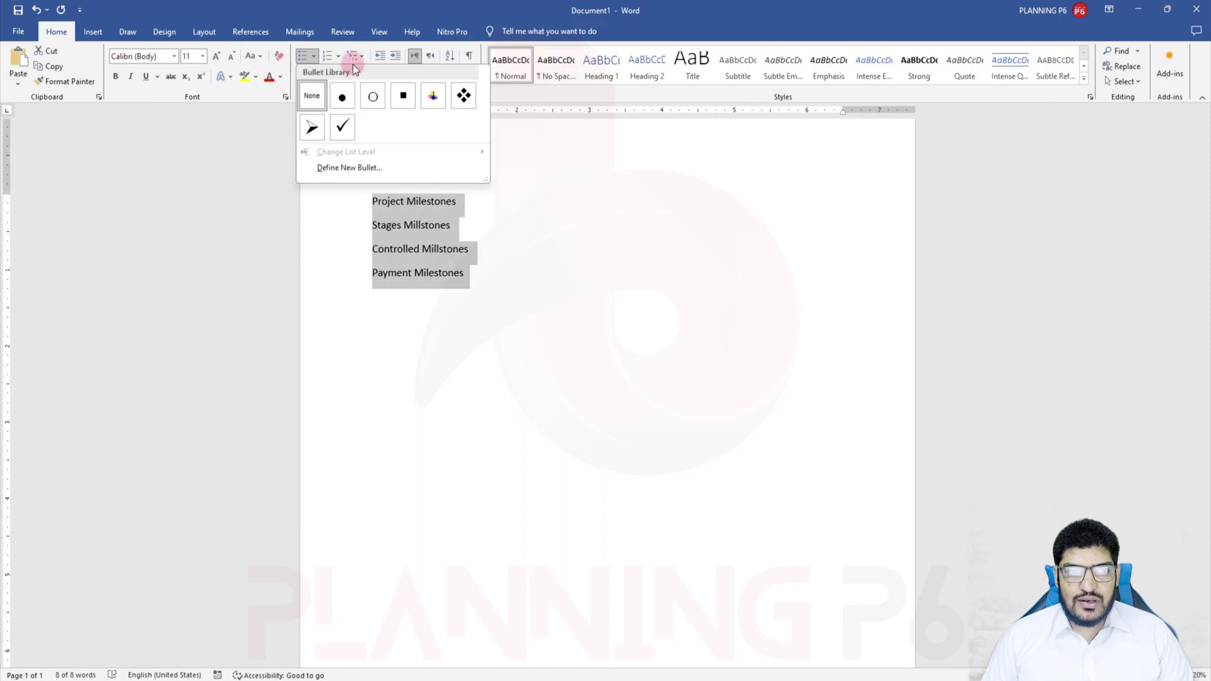
{"action": "left_click", "coordinate": [327, 57]}
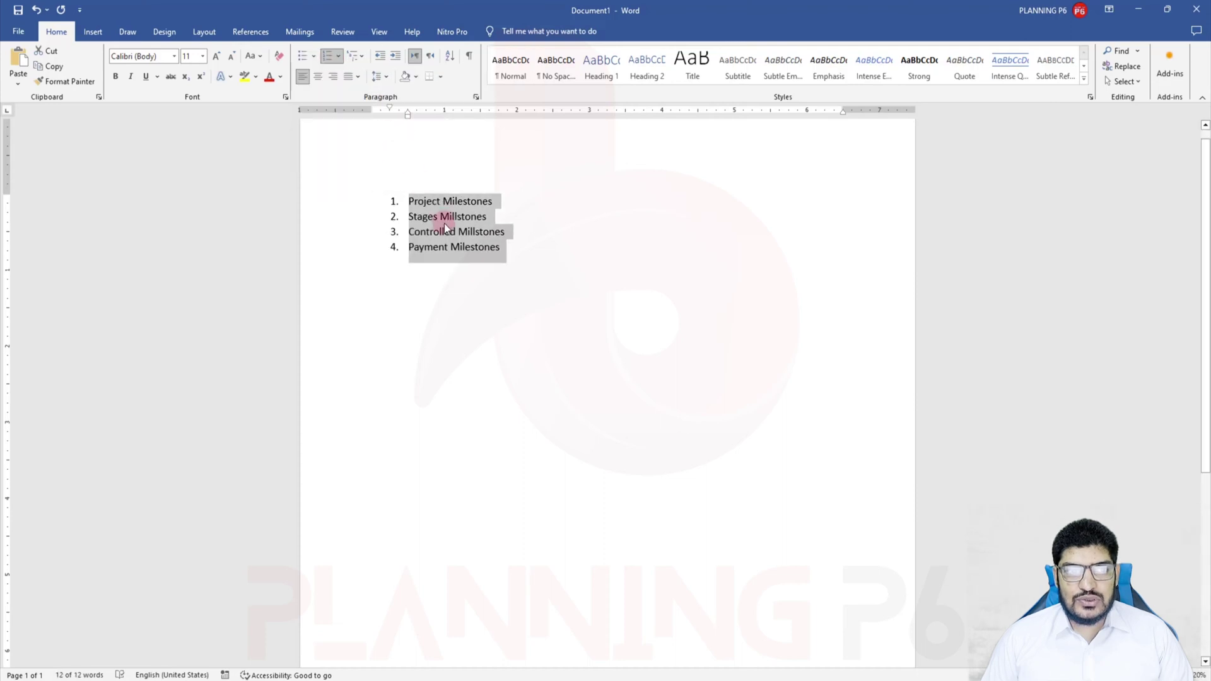
{"action": "left_click", "coordinate": [378, 76]}
{"action": "left_click", "coordinate": [402, 127]}
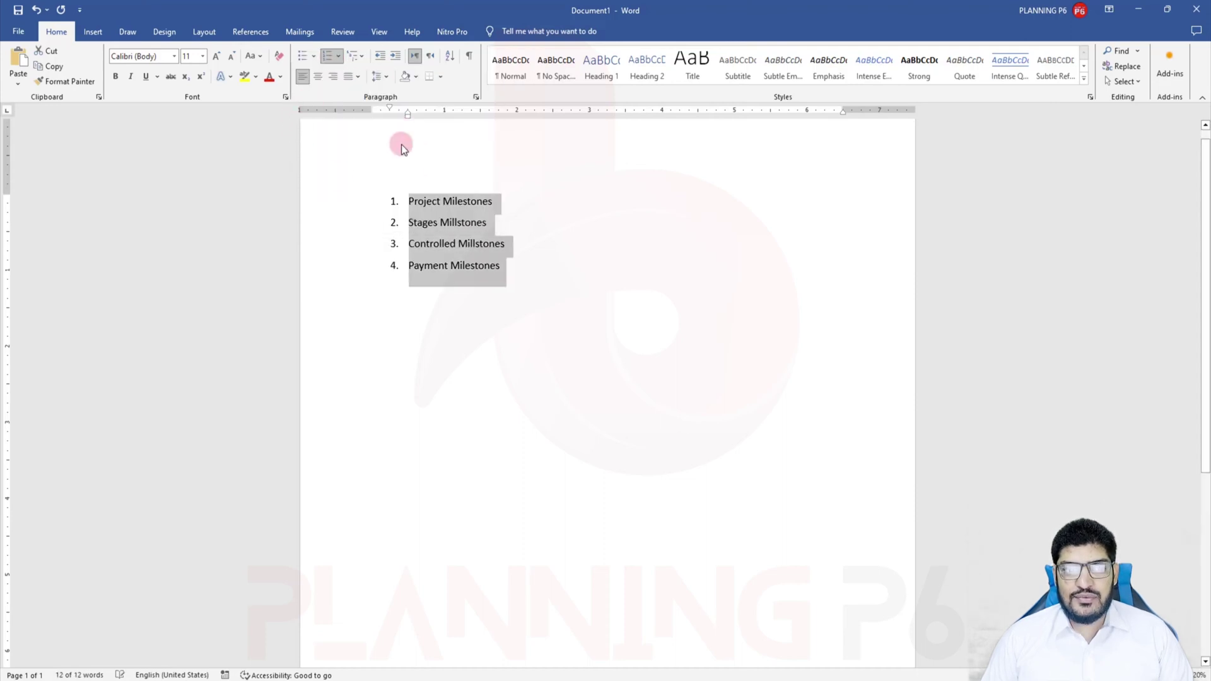
Step: Enlarge the text of the whole numbered list to 36 pt
{"action": "left_click", "coordinate": [219, 62]}
{"action": "left_click", "coordinate": [220, 62]}
{"action": "left_click", "coordinate": [220, 62]}
{"action": "left_click", "coordinate": [219, 62]}
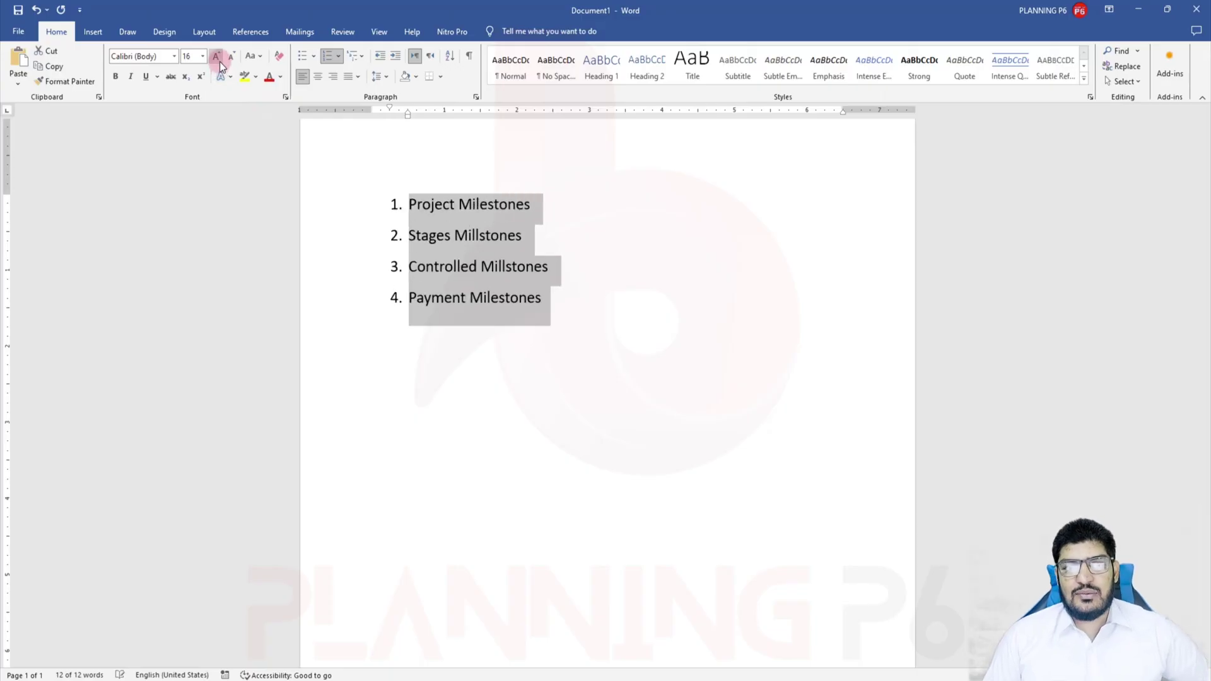
{"action": "left_click", "coordinate": [220, 62]}
{"action": "left_click", "coordinate": [220, 62]}
{"action": "left_click", "coordinate": [220, 62]}
{"action": "left_click", "coordinate": [219, 62]}
{"action": "left_click", "coordinate": [220, 62]}
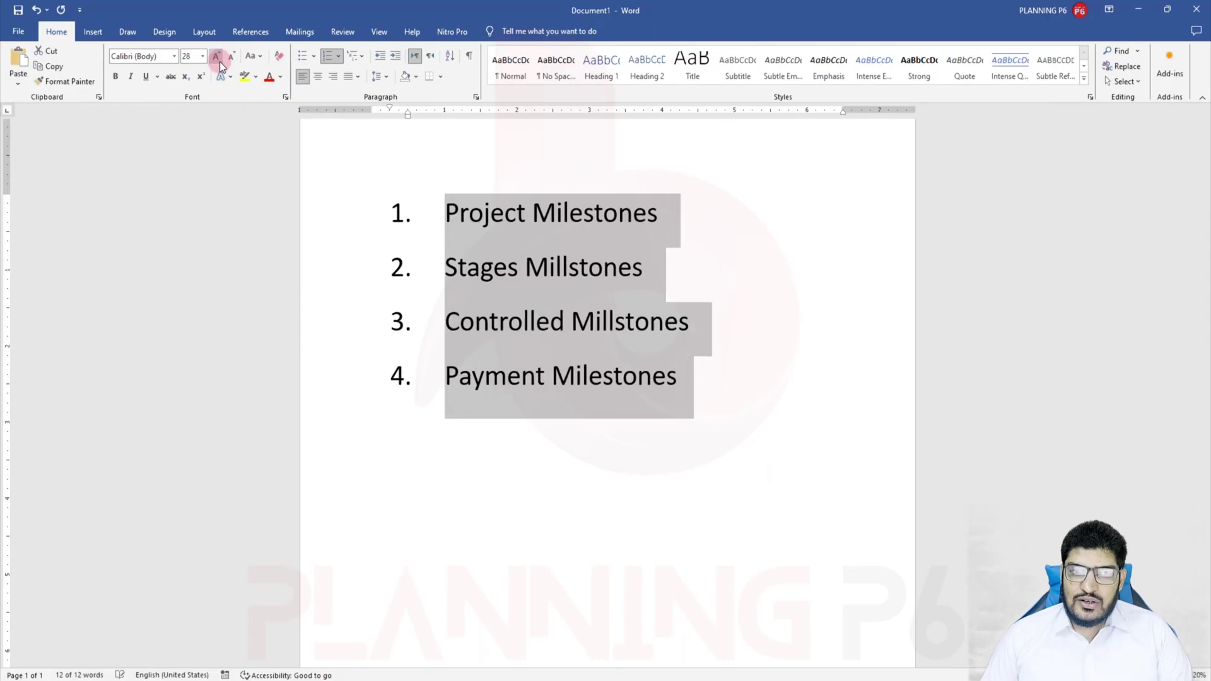
{"action": "left_click", "coordinate": [219, 62]}
{"action": "left_click", "coordinate": [587, 218]}
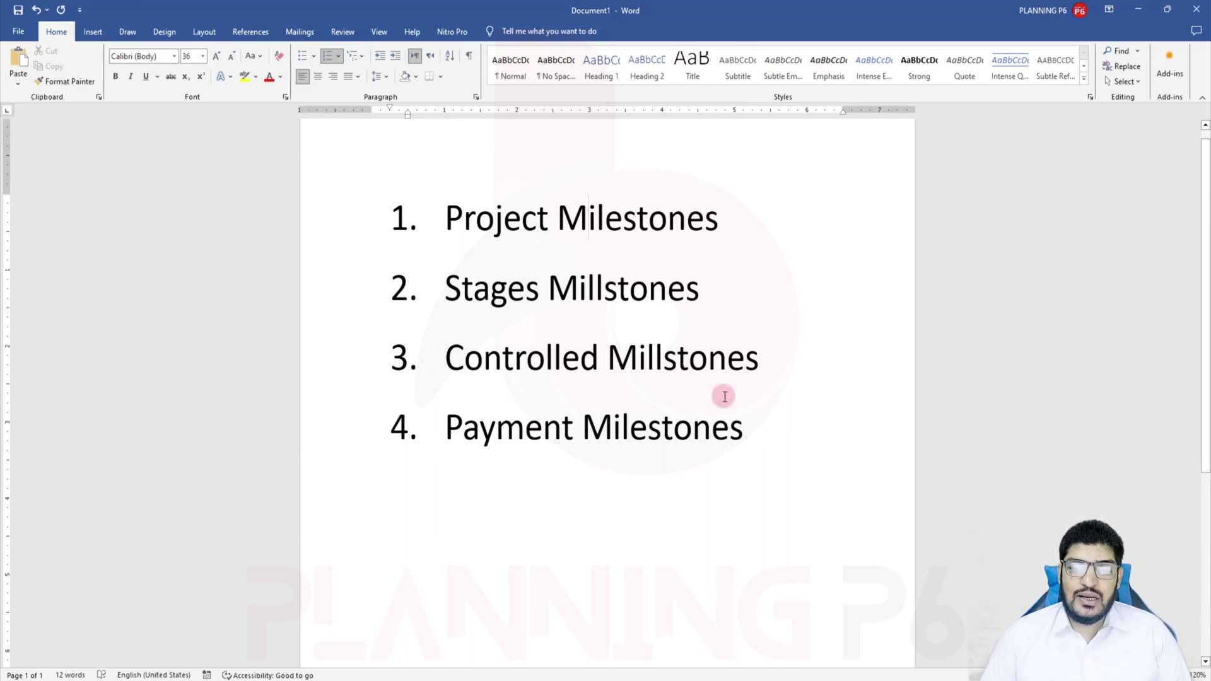
{"action": "left_click_drag", "start_coordinate": [755, 445], "coordinate": [449, 431]}
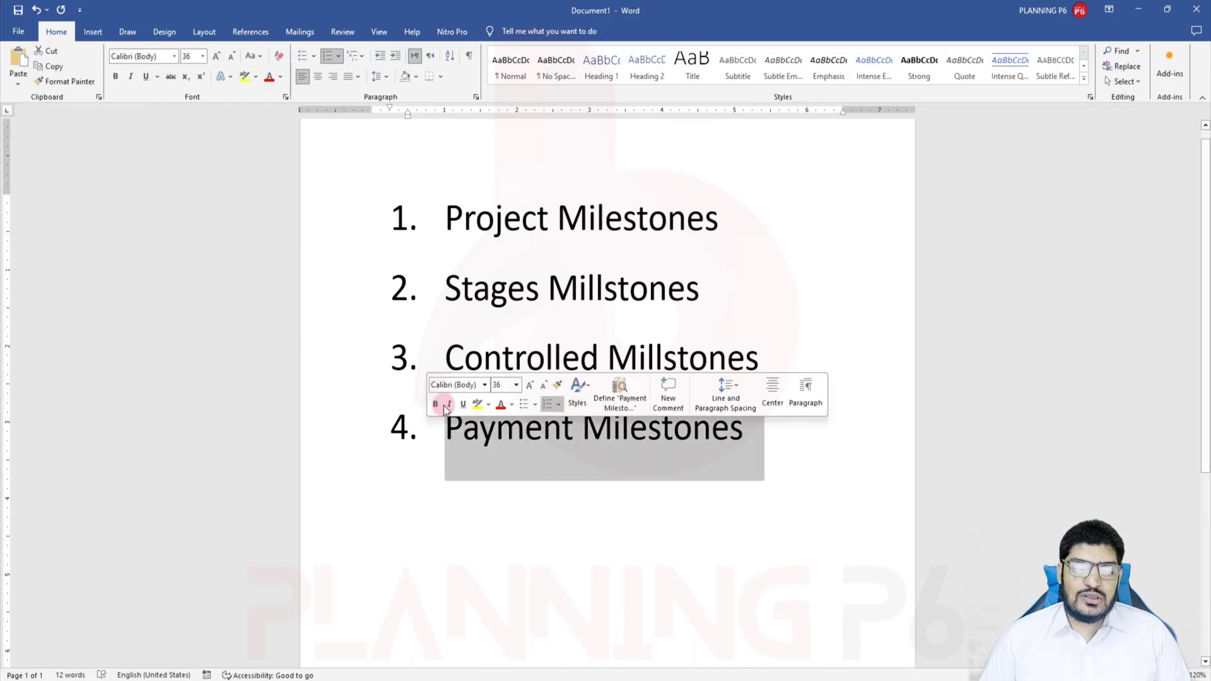
{"action": "left_click", "coordinate": [830, 458]}
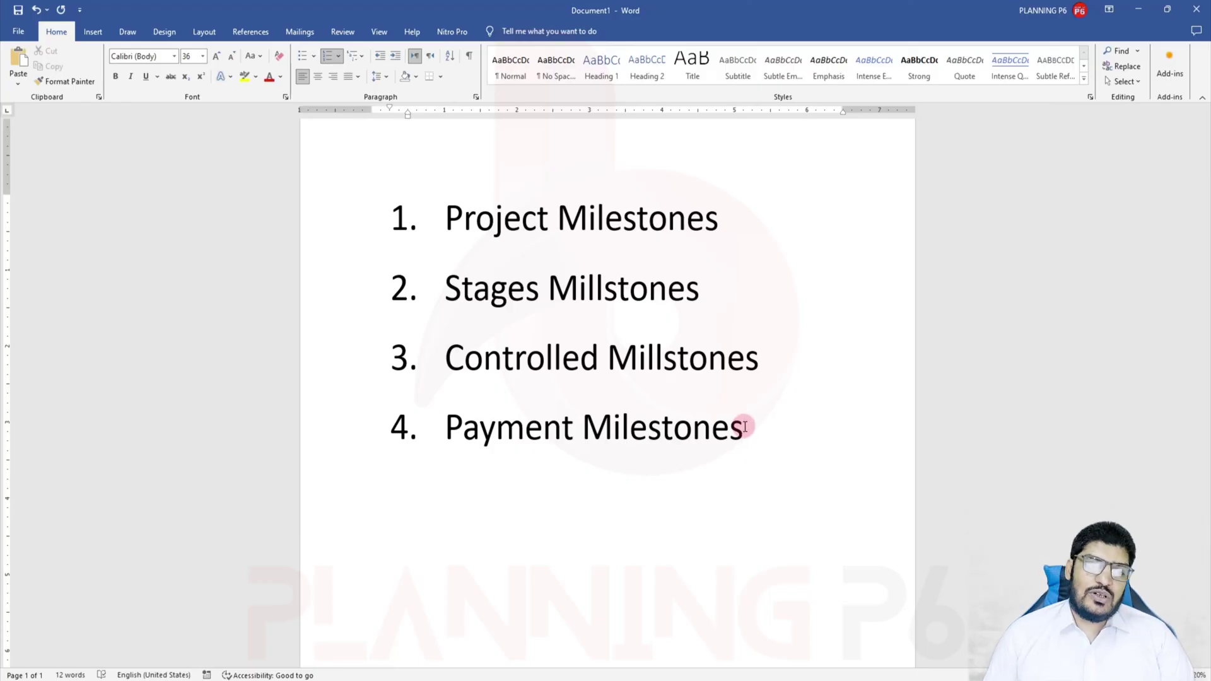
{"action": "left_click_drag", "start_coordinate": [453, 205], "coordinate": [738, 438]}
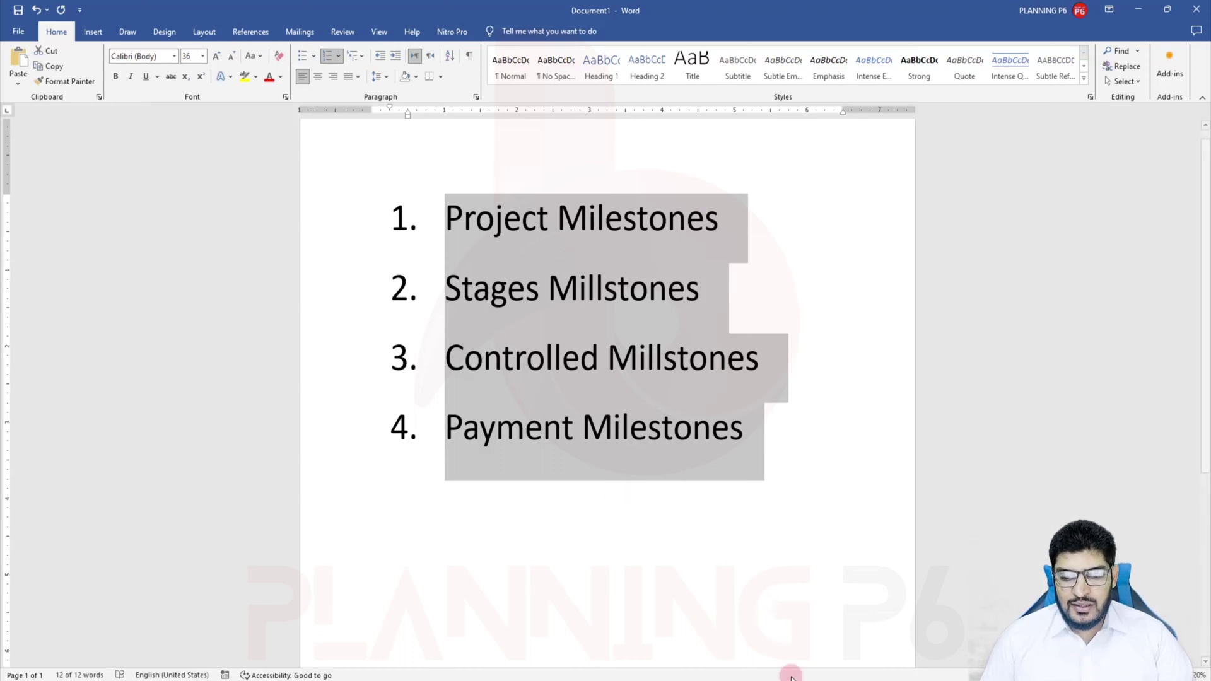
Step: Switch back to Primavera P6 and delete activity A1000 from the MILESTONES project
{"action": "key", "text": "alt+Tab"}
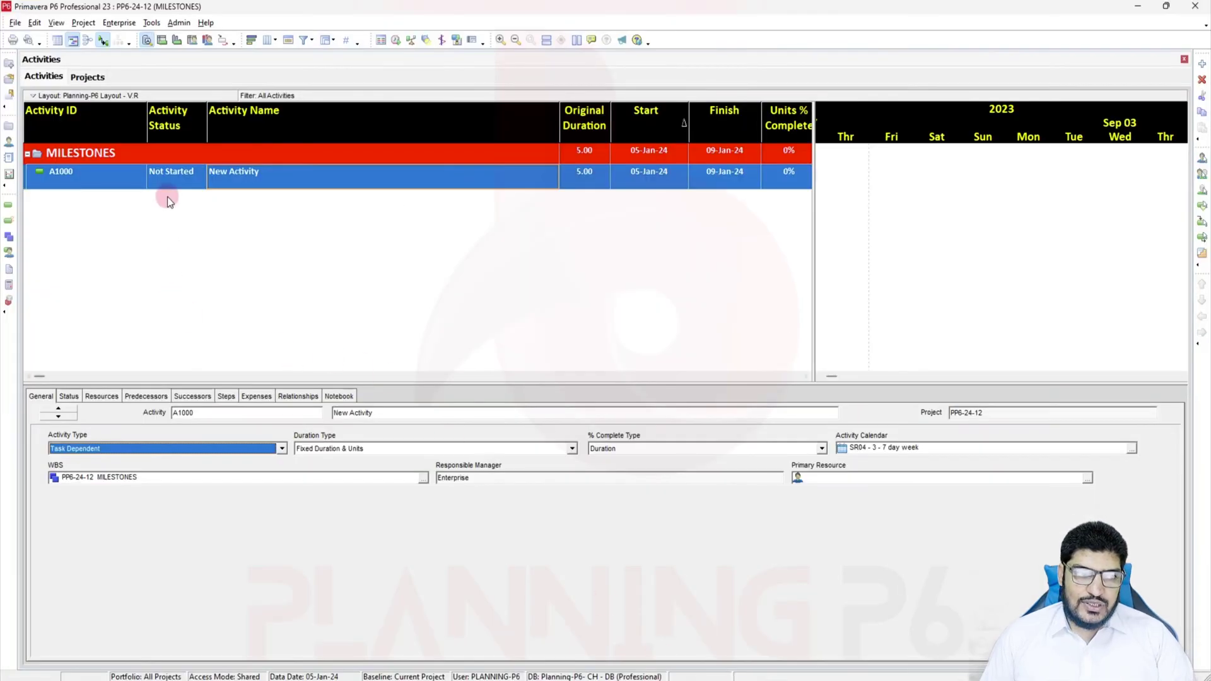
{"action": "left_click", "coordinate": [1202, 79]}
{"action": "left_click", "coordinate": [586, 366]}
Step: Open the project's WBS and add five new WBS elements under MILESTONES with their default names
{"action": "left_click", "coordinate": [84, 159]}
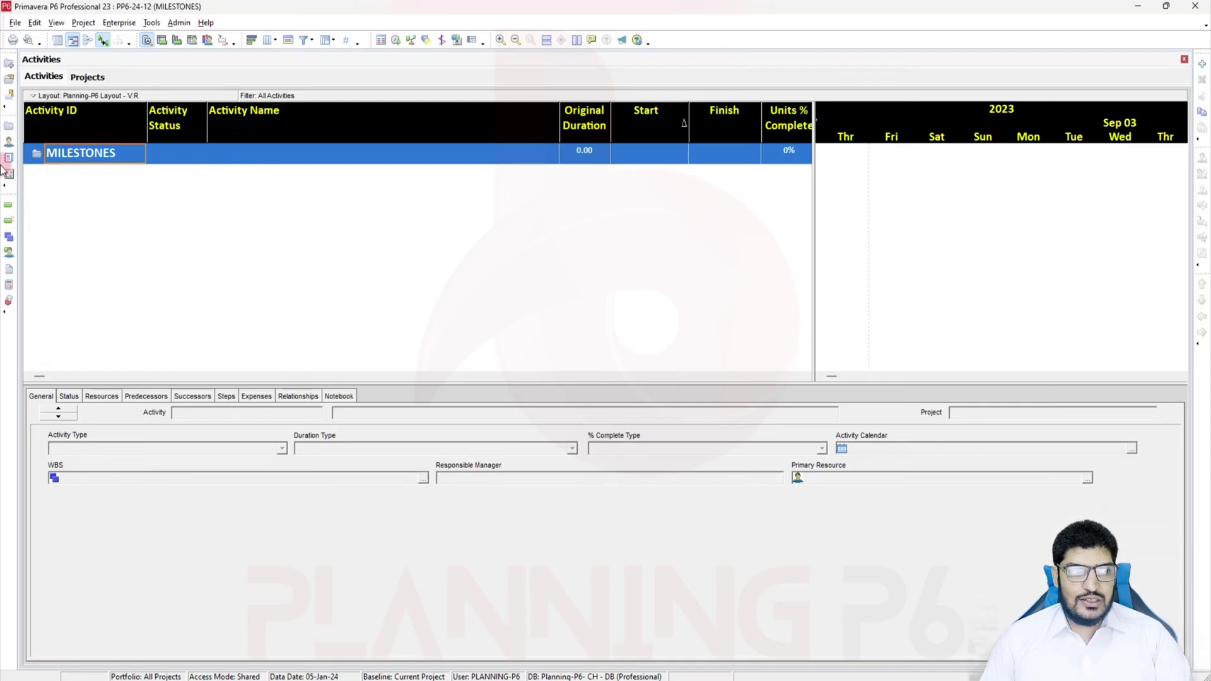
{"action": "left_click", "coordinate": [9, 238]}
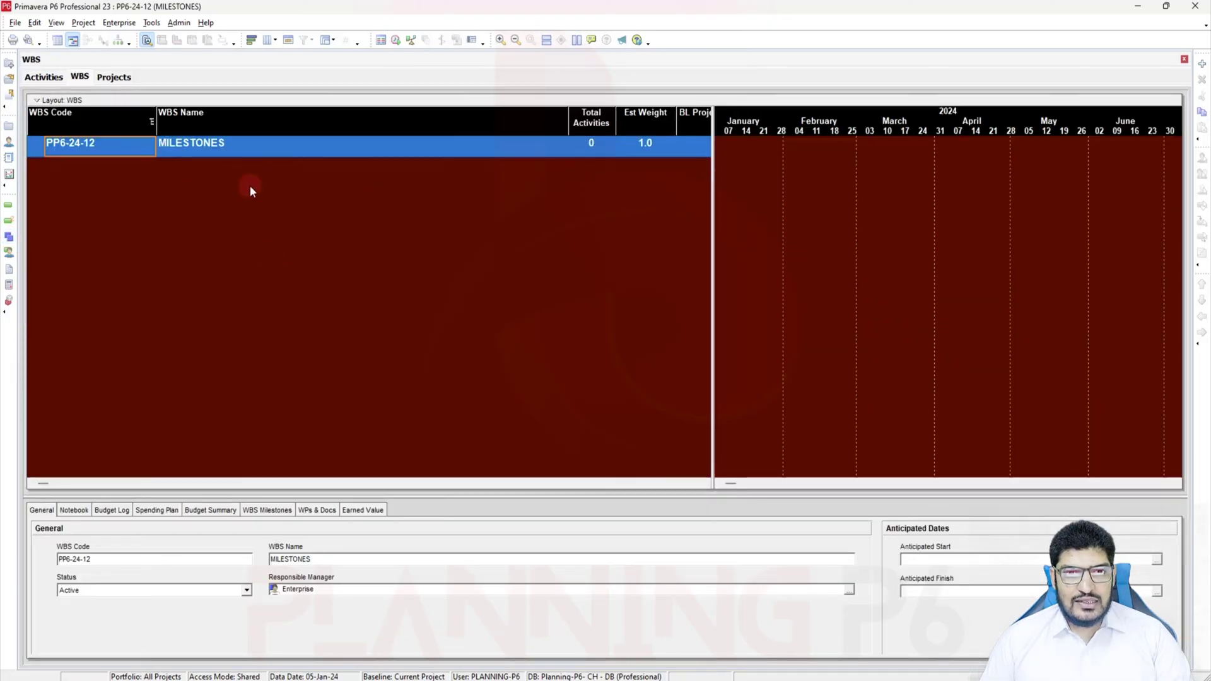
{"action": "left_click", "coordinate": [1201, 64]}
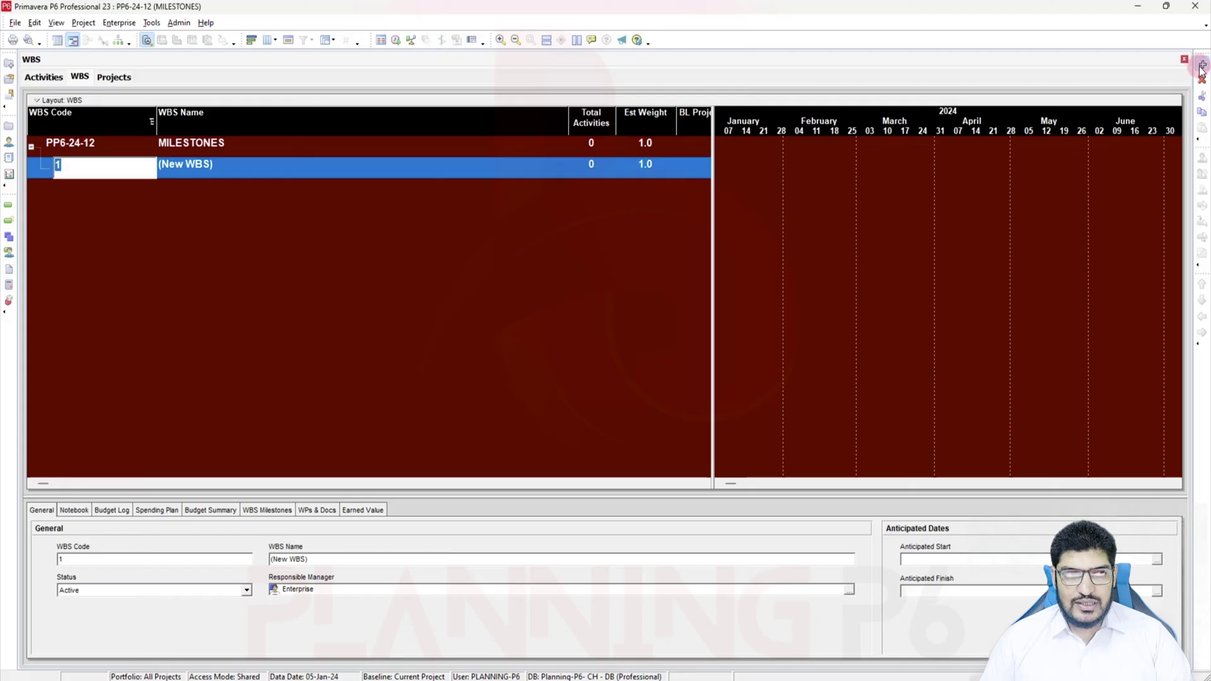
{"action": "left_click", "coordinate": [1202, 63]}
{"action": "left_click", "coordinate": [1202, 64]}
{"action": "left_click", "coordinate": [1202, 64]}
{"action": "left_click", "coordinate": [1201, 64]}
Step: Outdent the nested new WBS elements until all five sit directly under MILESTONES
{"action": "left_click", "coordinate": [1202, 316]}
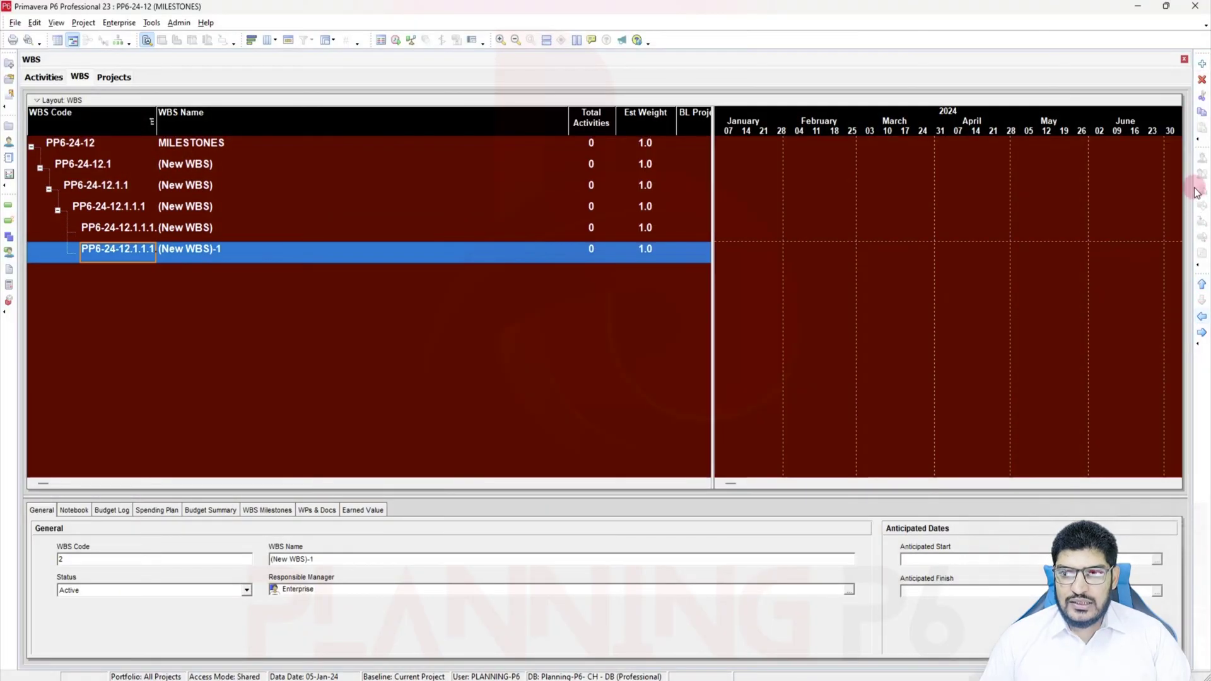
{"action": "left_click", "coordinate": [135, 186]}
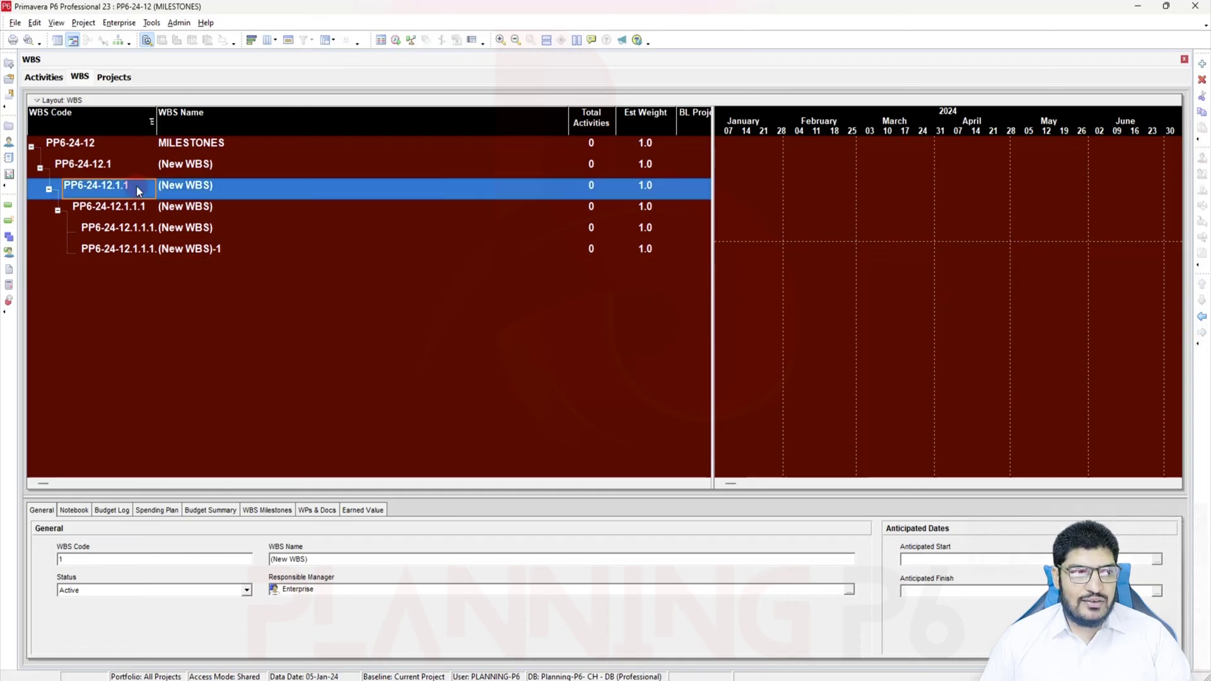
{"action": "left_click", "coordinate": [1202, 319]}
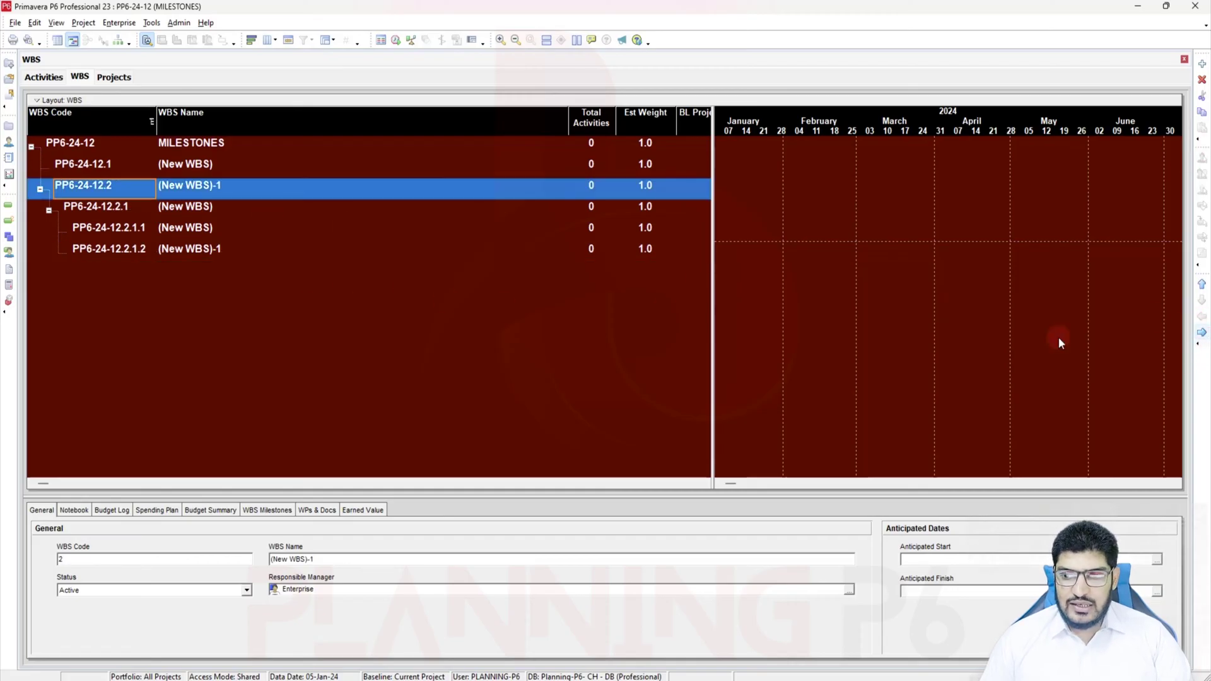
{"action": "left_click", "coordinate": [148, 213]}
{"action": "left_click", "coordinate": [1202, 316]}
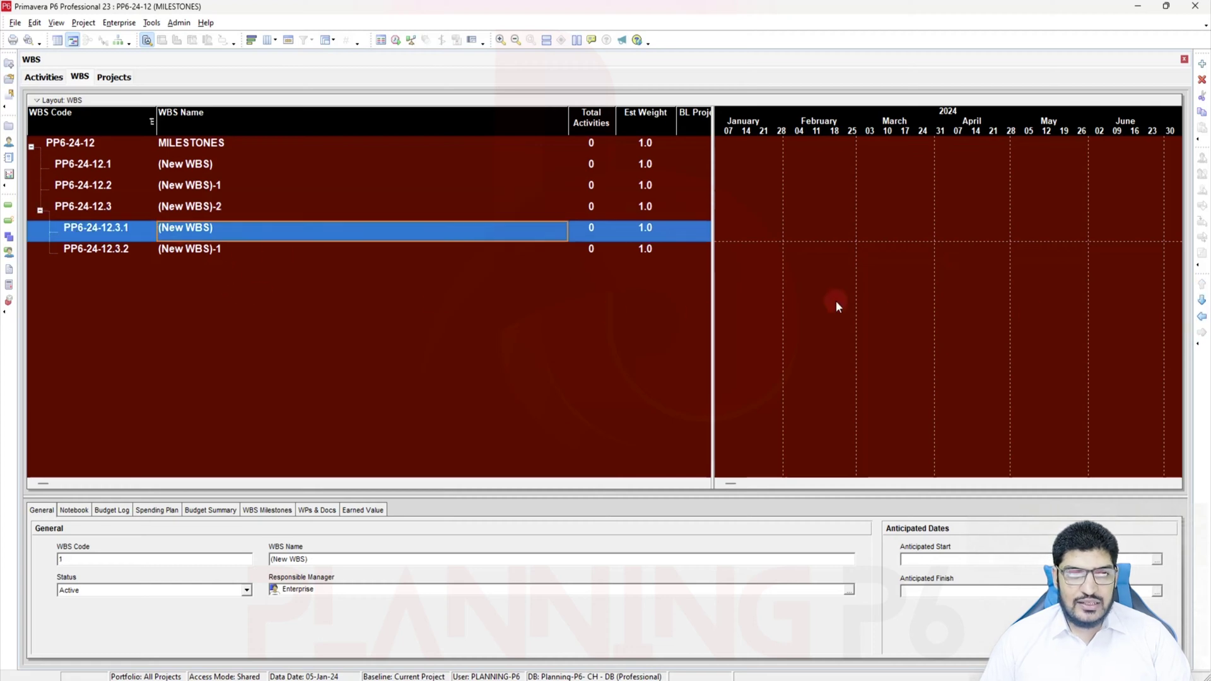
{"action": "left_click", "coordinate": [1202, 316]}
{"action": "left_click", "coordinate": [183, 229]}
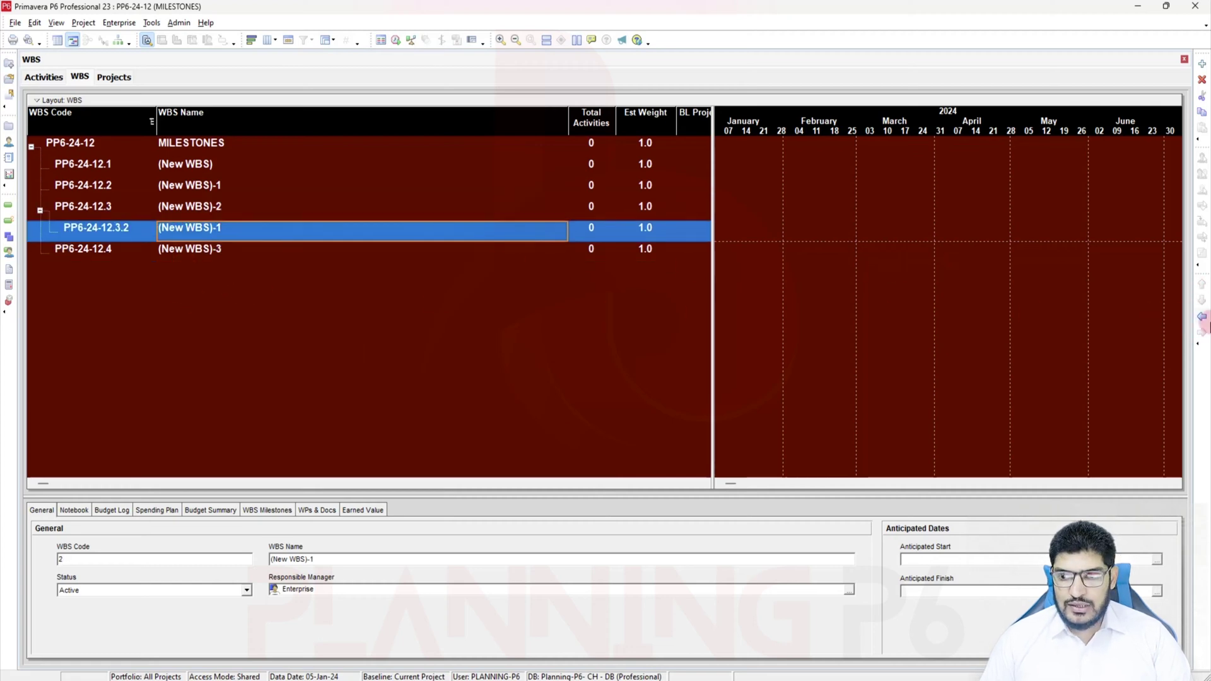
{"action": "left_click", "coordinate": [1202, 316]}
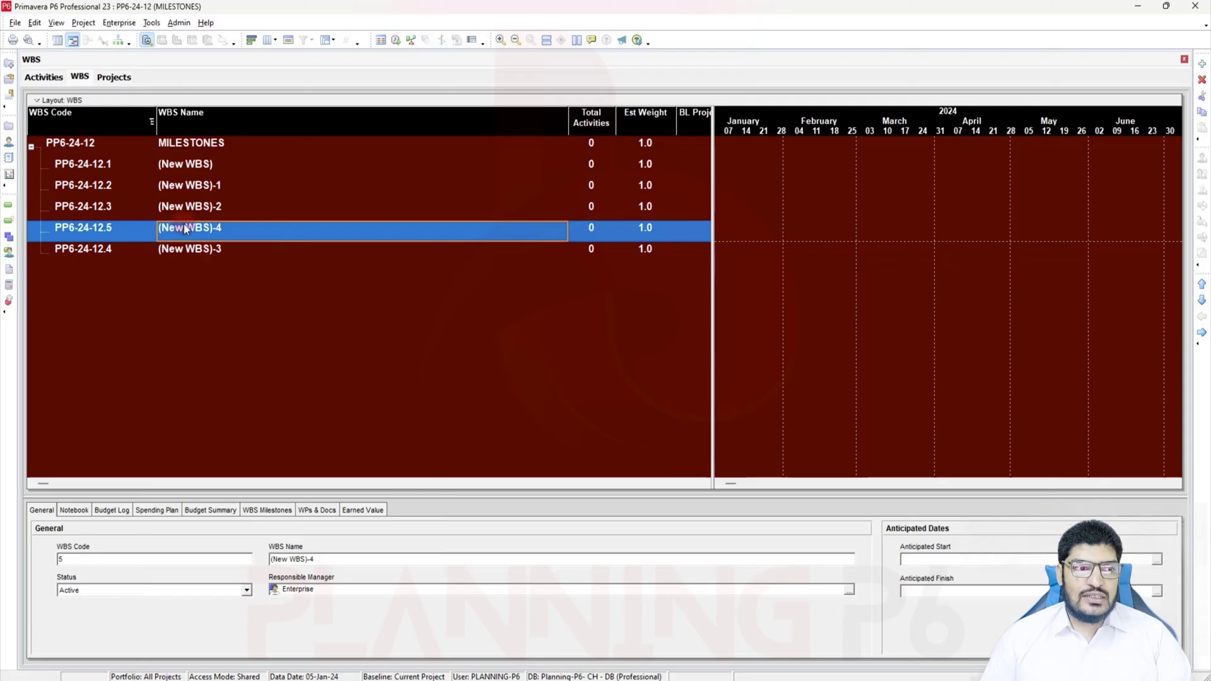
Step: Rename the first new WBS element under MILESTONES to "Project -001"
{"action": "left_click", "coordinate": [193, 167]}
{"action": "left_click", "coordinate": [188, 167]}
{"action": "key", "text": "ctrl+a"}
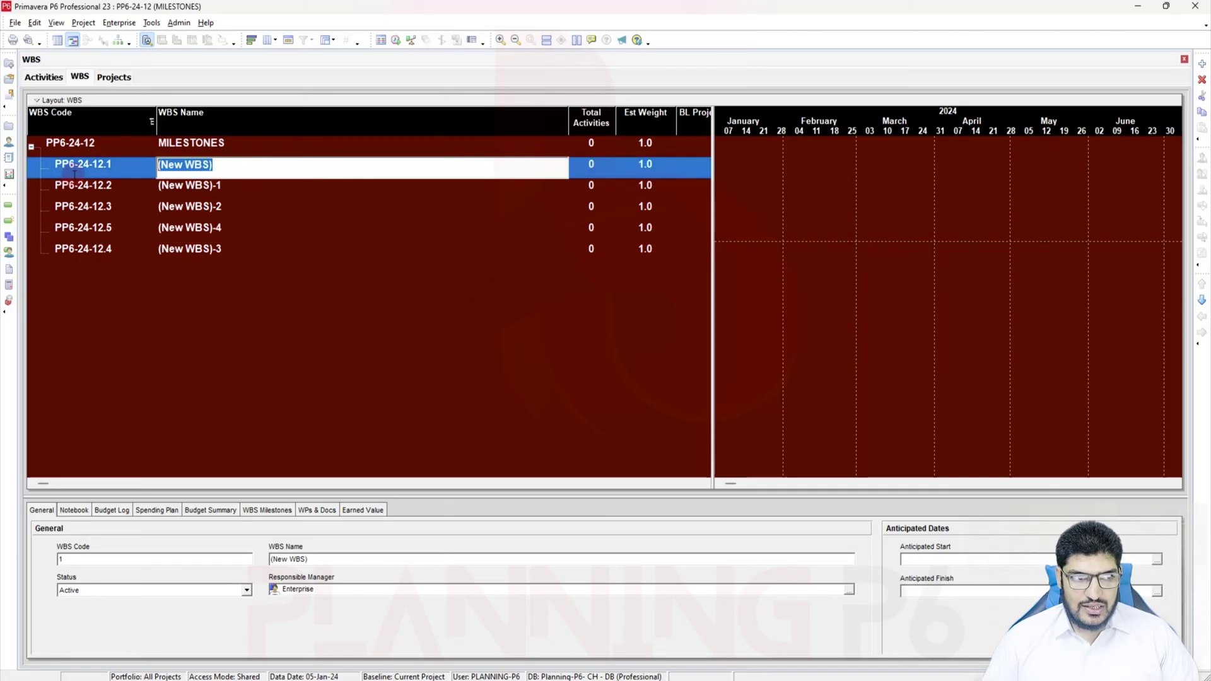
{"action": "type", "text": "Proj"}
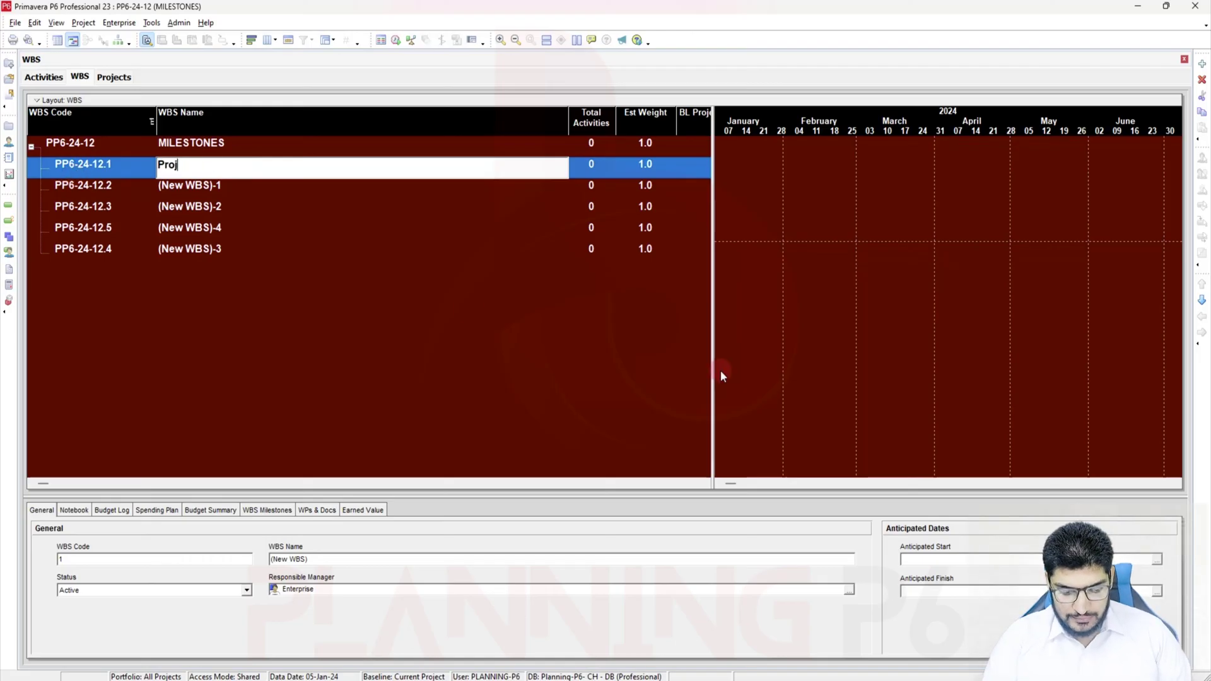
{"action": "type", "text": "ect -001"}
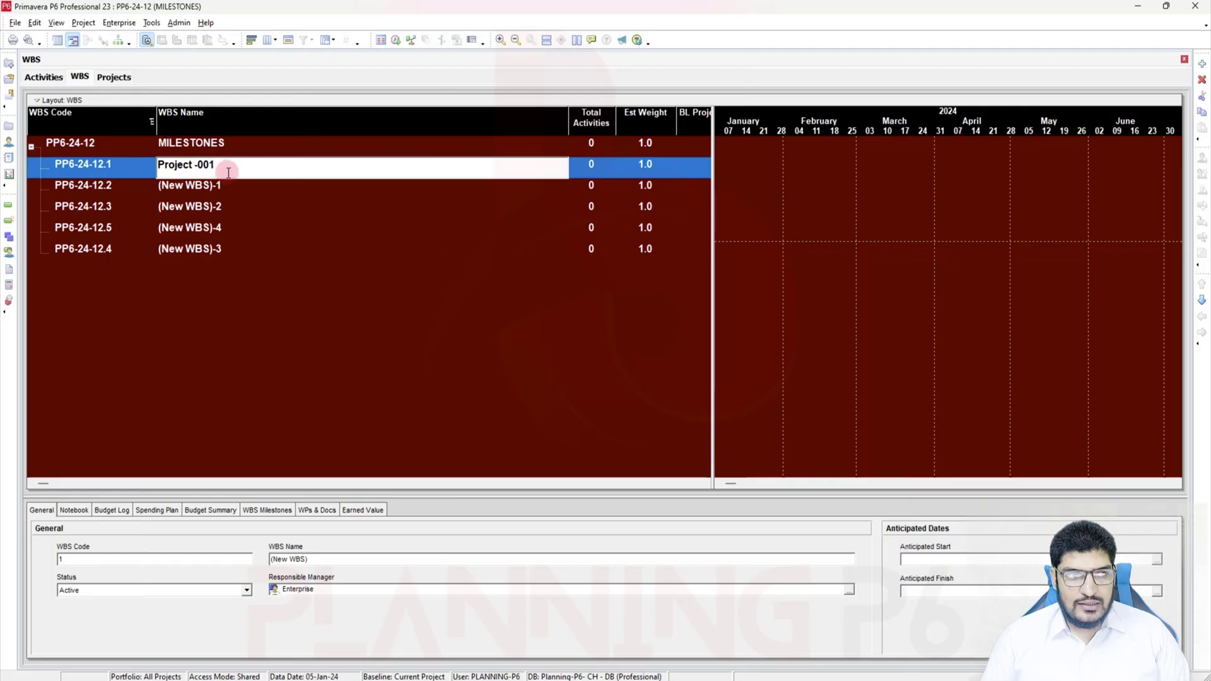
Step: Reuse the name Project -001 for the second and third WBS elements, numbering them "Project -002" and "Project -003"
{"action": "left_click_drag", "start_coordinate": [229, 168], "coordinate": [137, 167]}
{"action": "key", "text": "ctrl+c"}
{"action": "left_click", "coordinate": [188, 187]}
{"action": "left_click", "coordinate": [238, 185]}
{"action": "key", "text": "ctrl+a"}
{"action": "key", "text": "ctrl+v"}
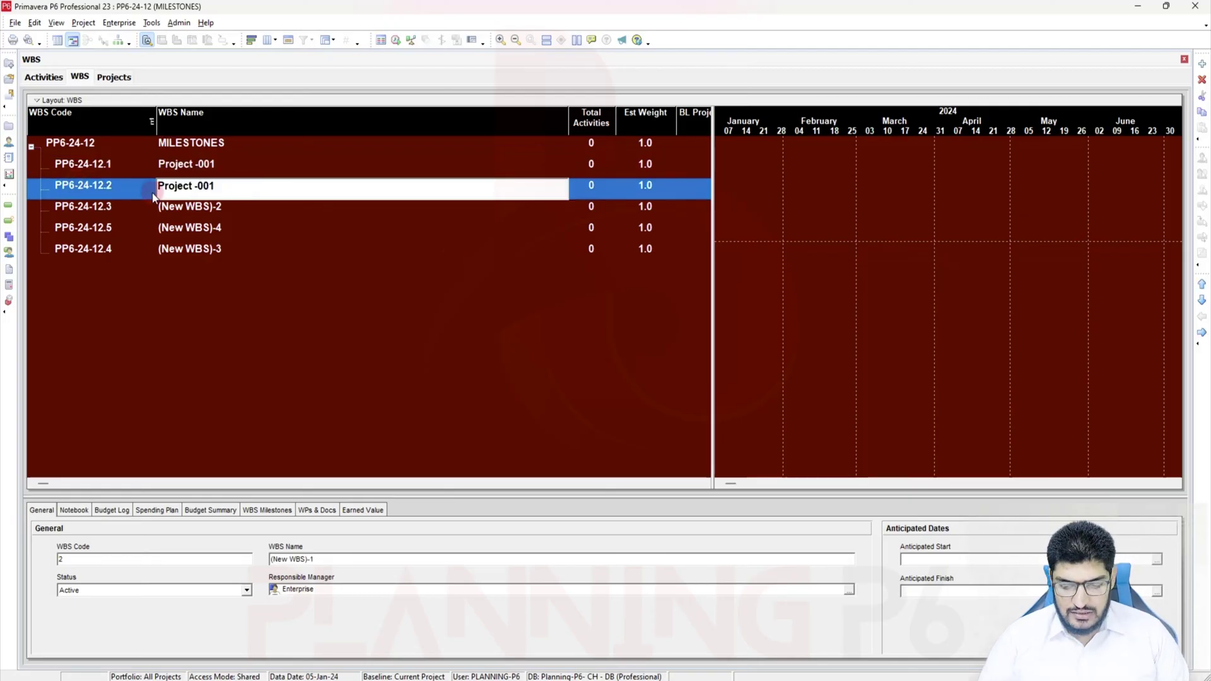
{"action": "left_click", "coordinate": [209, 210]}
{"action": "left_click", "coordinate": [209, 210]}
{"action": "key", "text": "ctrl+v"}
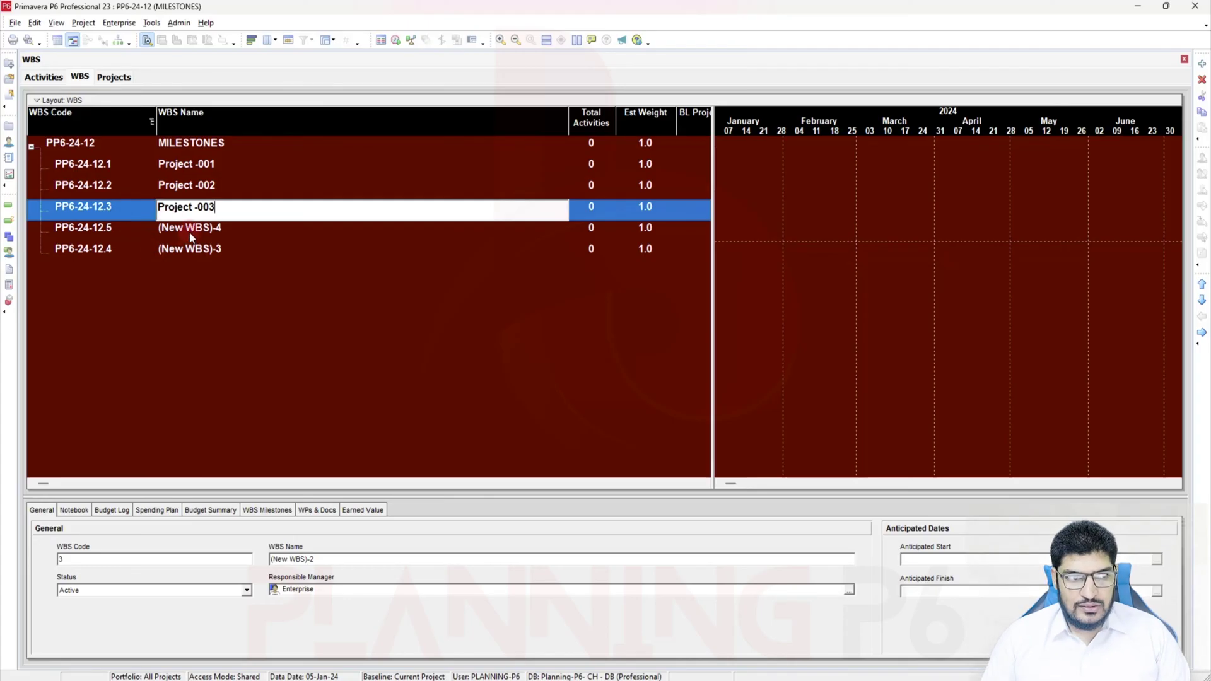
Step: Rename the remaining two WBS elements to "Project -004" and "Project -005", in displayed order
{"action": "left_click", "coordinate": [191, 232]}
{"action": "left_click", "coordinate": [191, 233]}
{"action": "key", "text": "ctrl+v"}
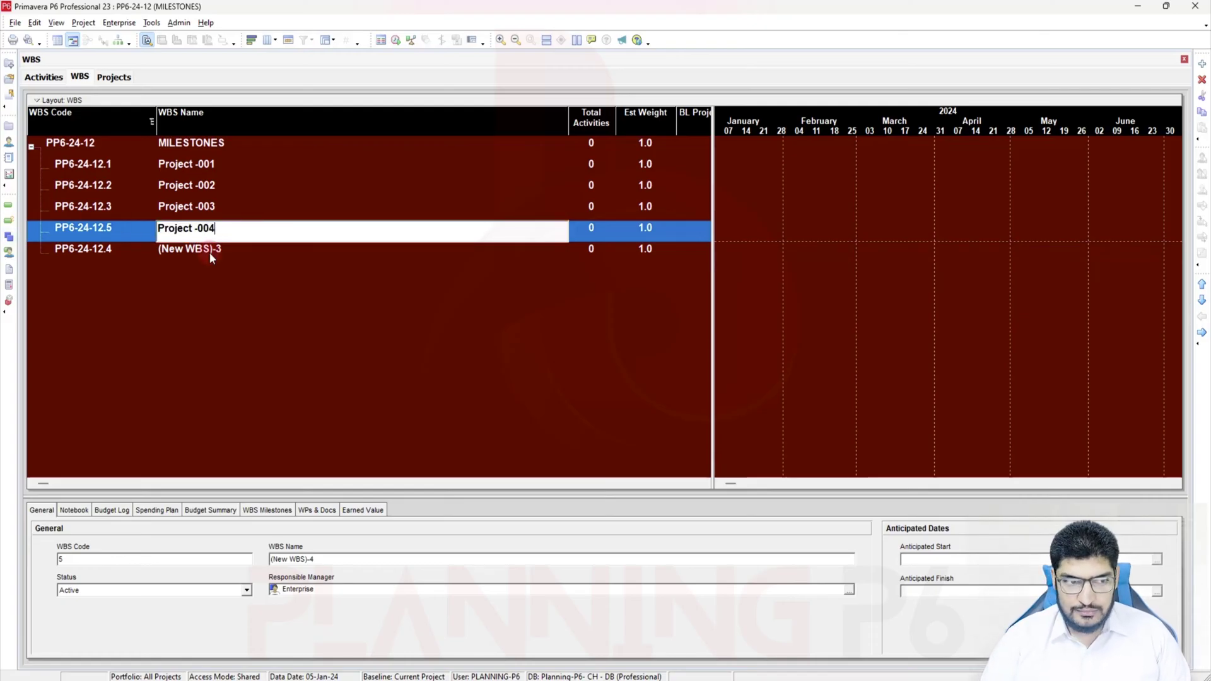
{"action": "key", "text": "Return"}
{"action": "left_click", "coordinate": [230, 247]}
{"action": "left_click", "coordinate": [229, 246]}
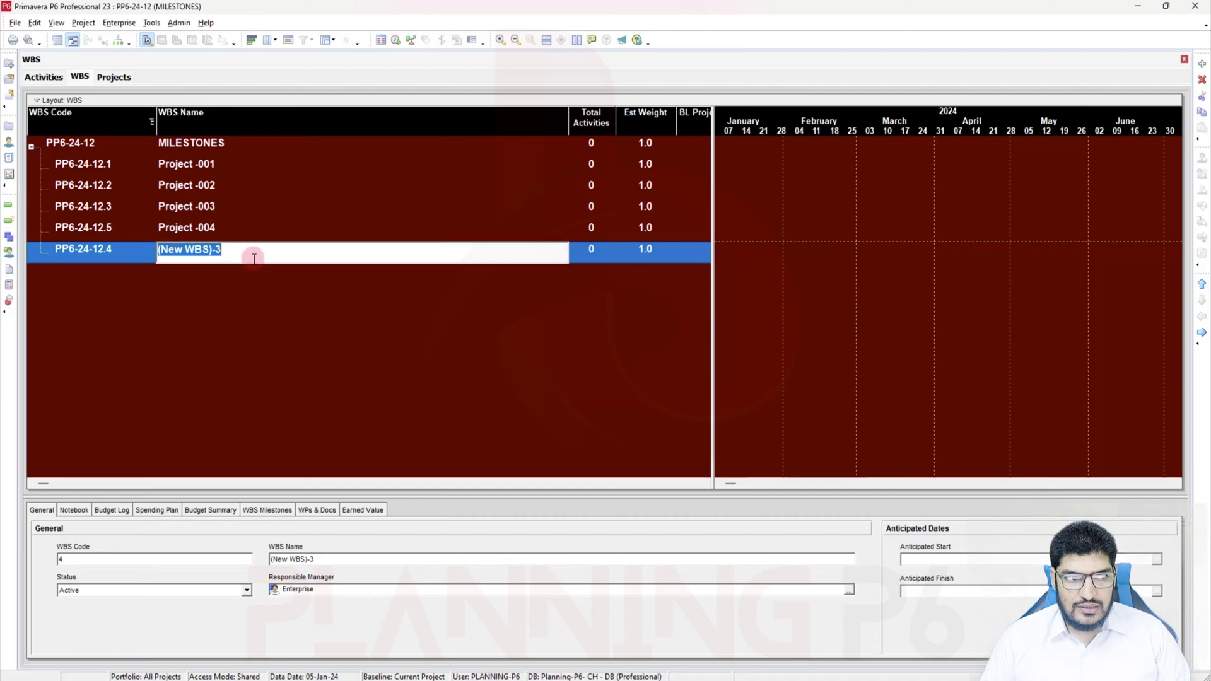
{"action": "key", "text": "ctrl+v"}
{"action": "key", "text": "Return"}
{"action": "left_click", "coordinate": [610, 365]}
{"action": "key", "text": "BackSpace"}
{"action": "type", "text": "5"}
{"action": "key", "text": "Return"}
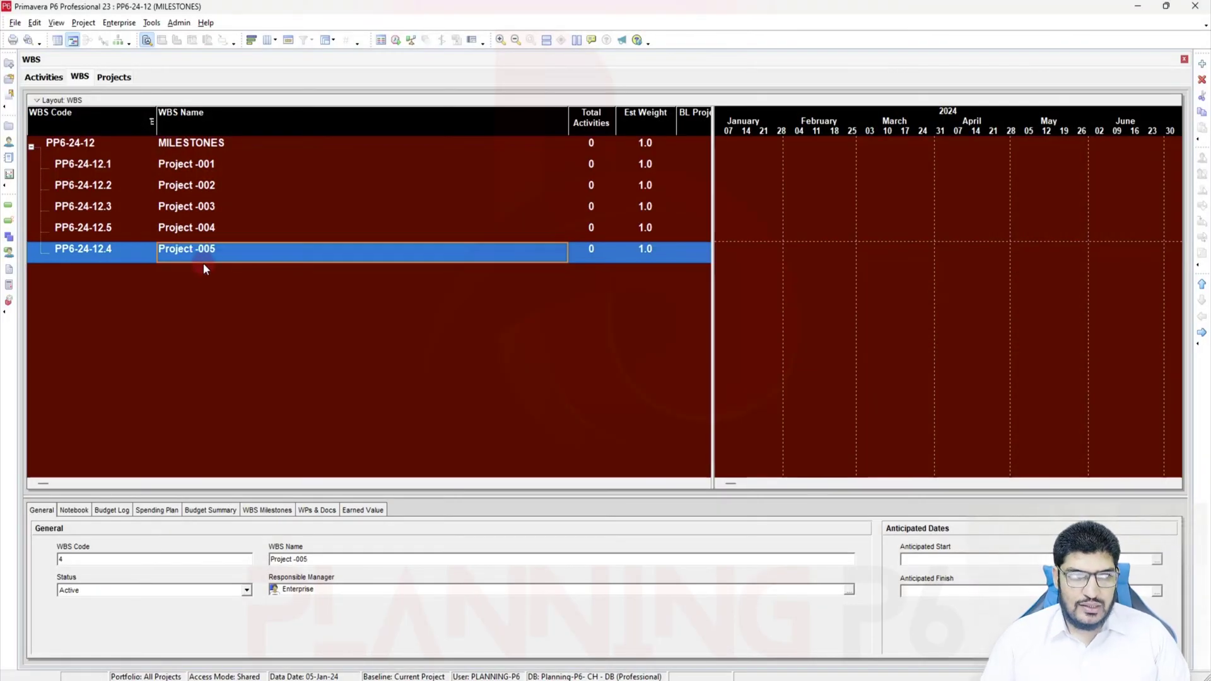
Step: Check the WBS in the activities view, then add another WBS element directly under MILESTONES
{"action": "left_click", "coordinate": [34, 78]}
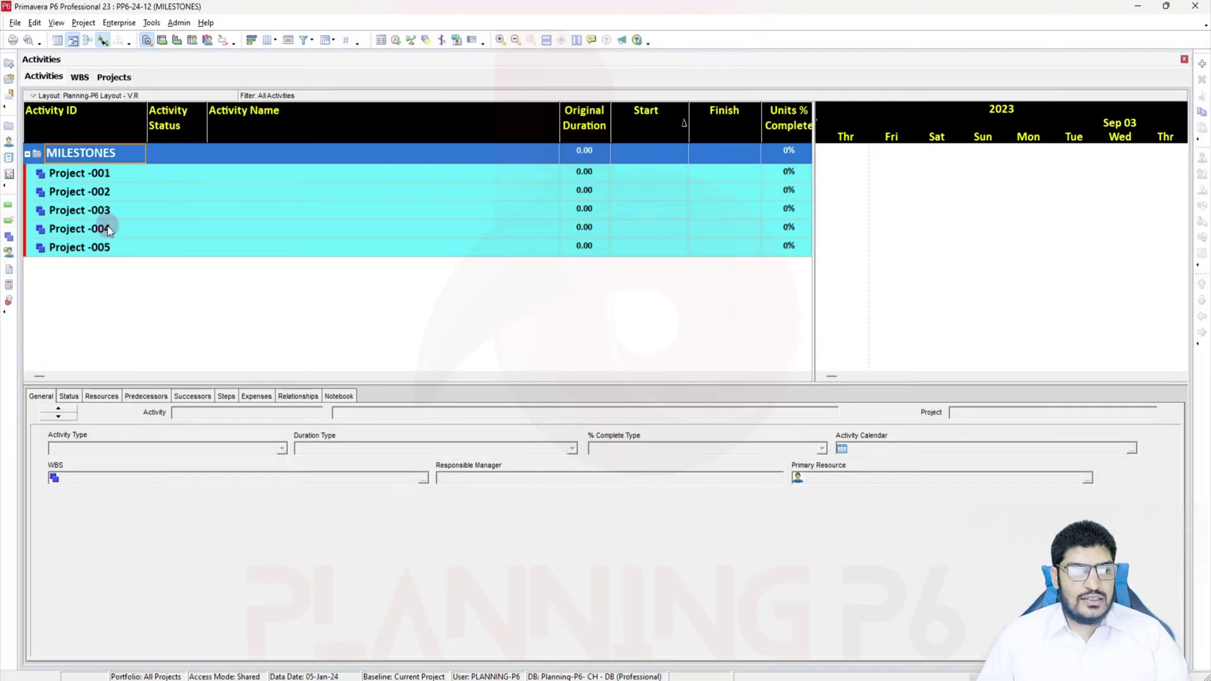
{"action": "left_click", "coordinate": [130, 179]}
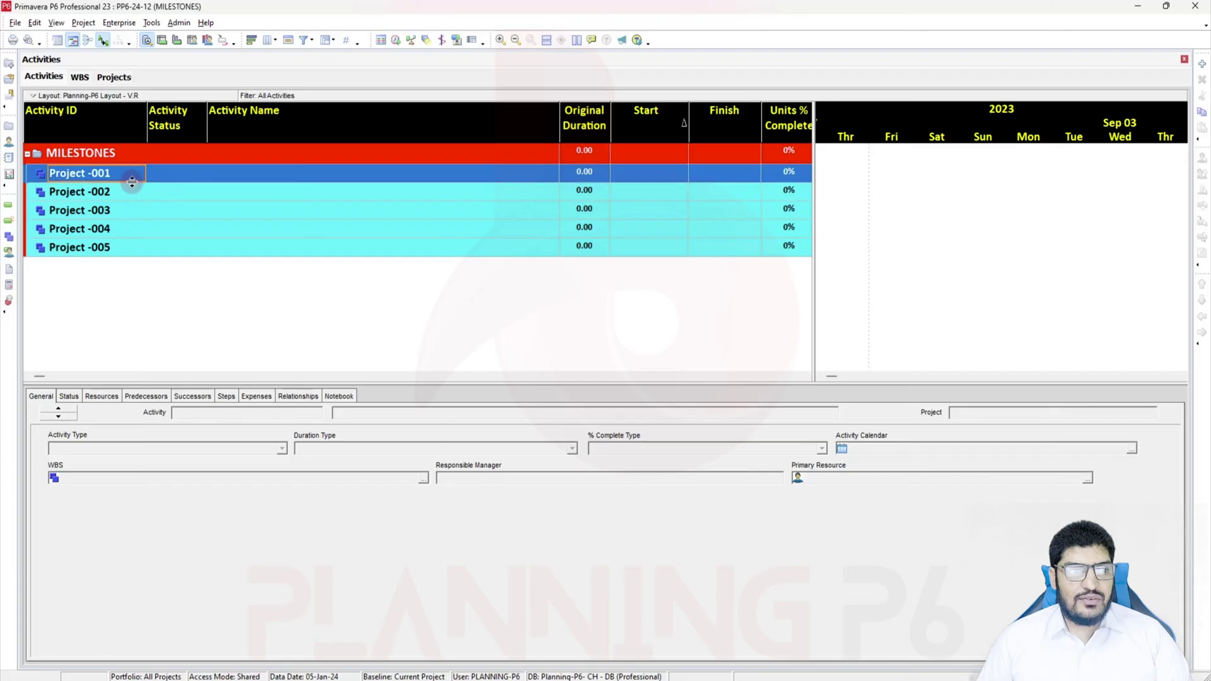
{"action": "left_click", "coordinate": [150, 156]}
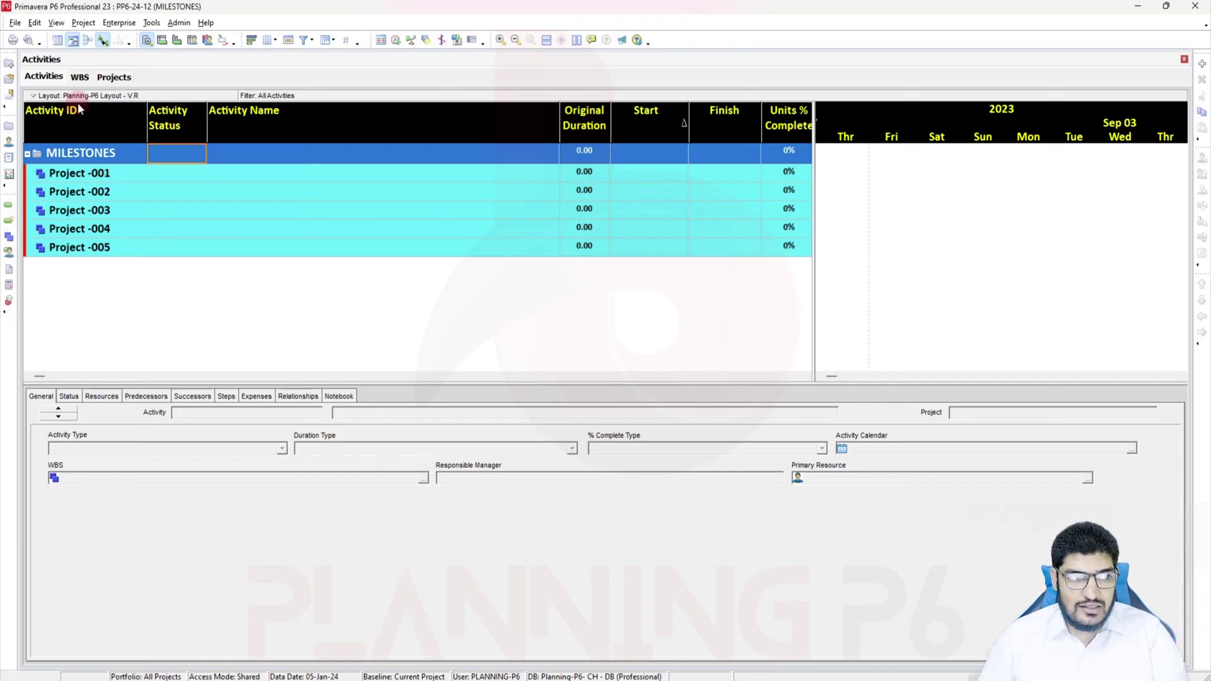
{"action": "left_click", "coordinate": [80, 78]}
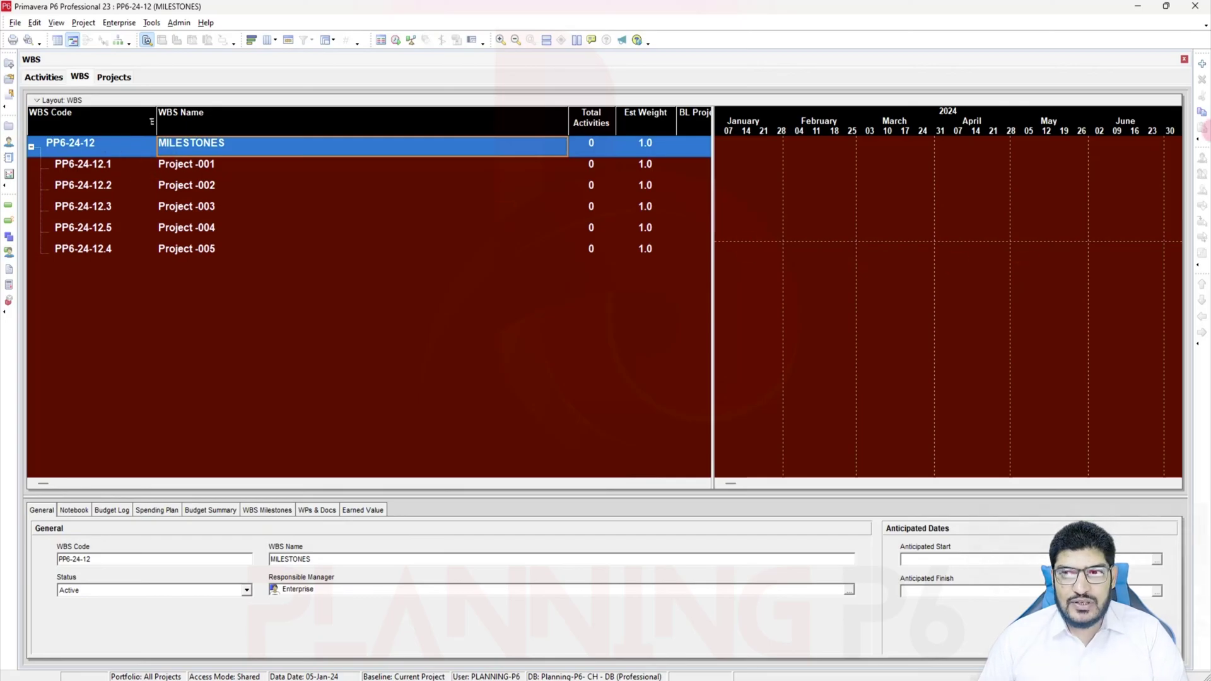
{"action": "left_click", "coordinate": [1201, 63]}
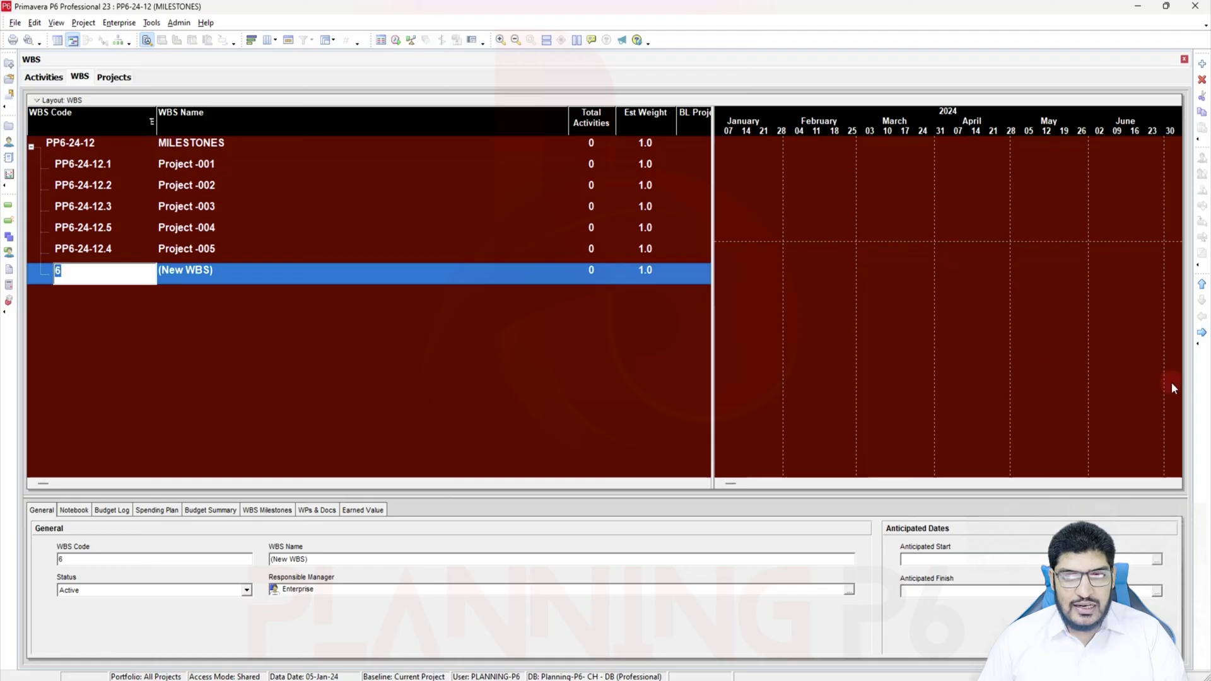
{"action": "left_click", "coordinate": [249, 281]}
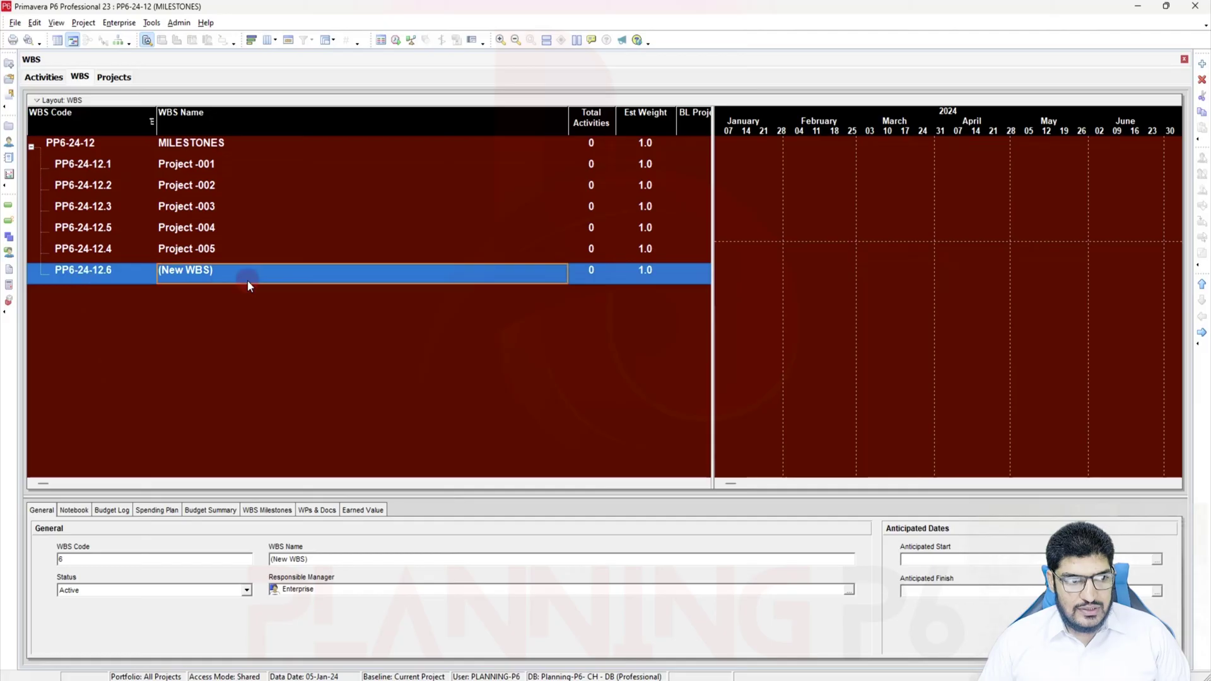
Step: Move the new WBS element up to first place under MILESTONES, above Project -001
{"action": "left_click", "coordinate": [1202, 286]}
{"action": "left_click", "coordinate": [1202, 285]}
{"action": "left_click", "coordinate": [1202, 285]}
{"action": "left_click", "coordinate": [1202, 285]}
{"action": "left_click", "coordinate": [1202, 285]}
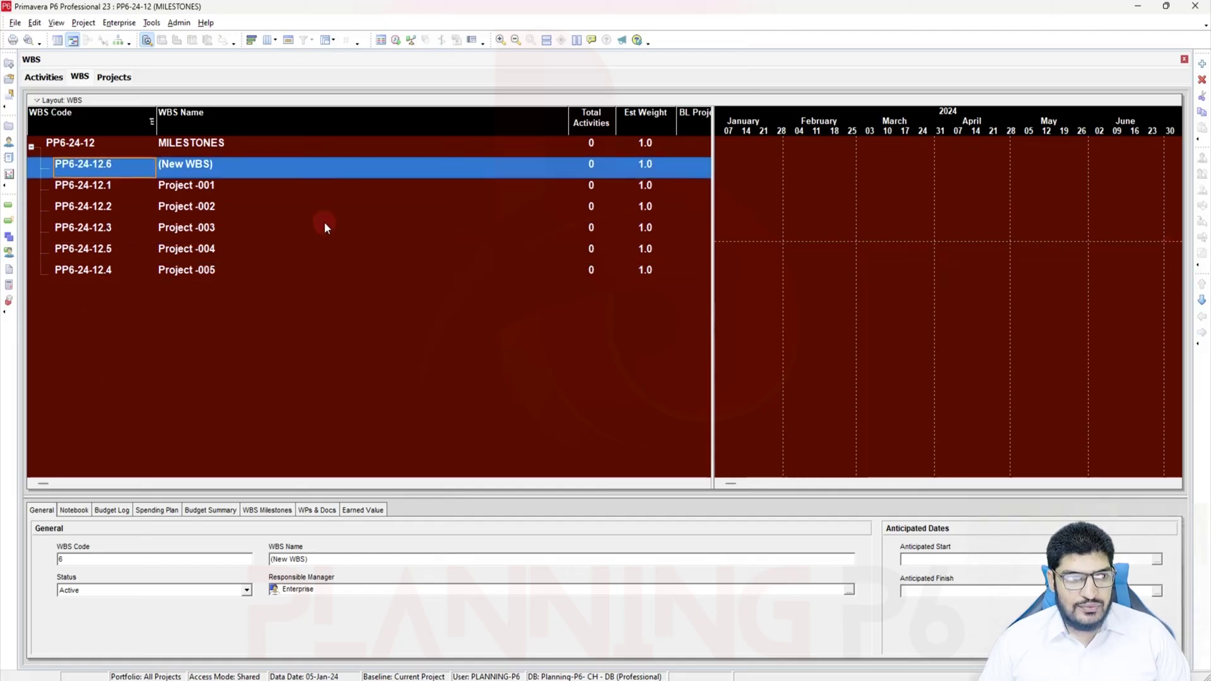
Step: Rename the new WBS element above Project -001 to "Project Milestone"
{"action": "right_click", "coordinate": [228, 172]}
{"action": "left_click", "coordinate": [213, 166]}
{"action": "left_click_drag", "start_coordinate": [217, 165], "coordinate": [133, 165]}
{"action": "type", "text": "Proje"}
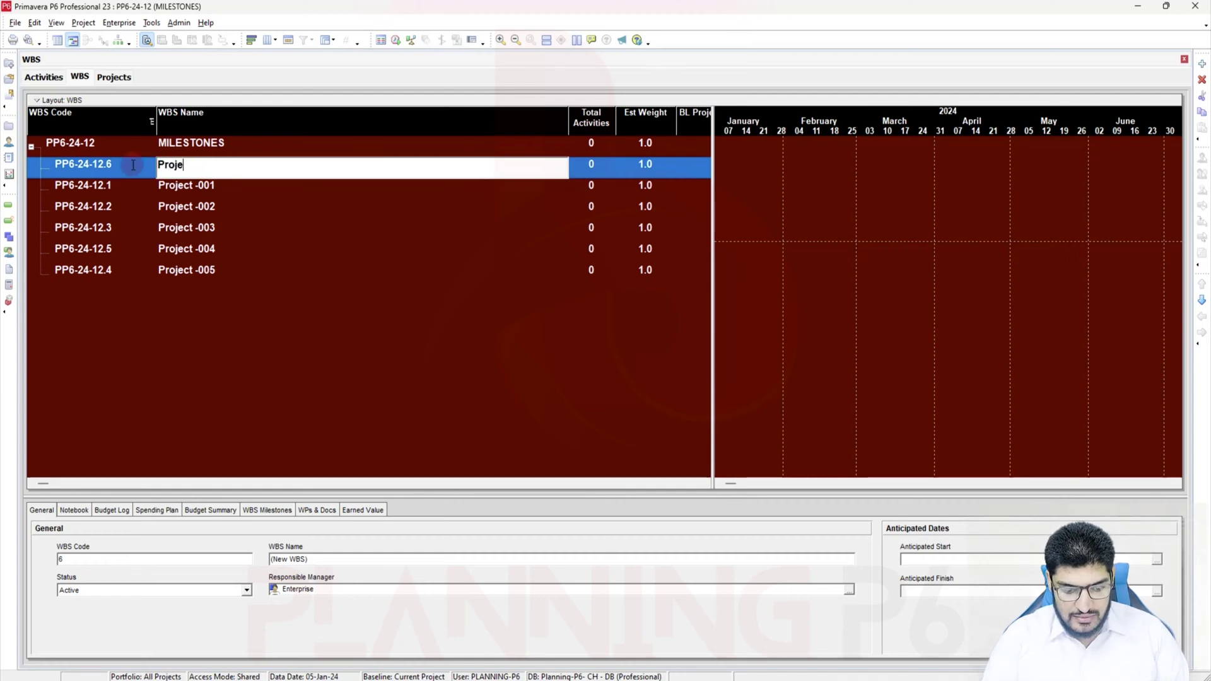
{"action": "type", "text": "ct Milstone"}
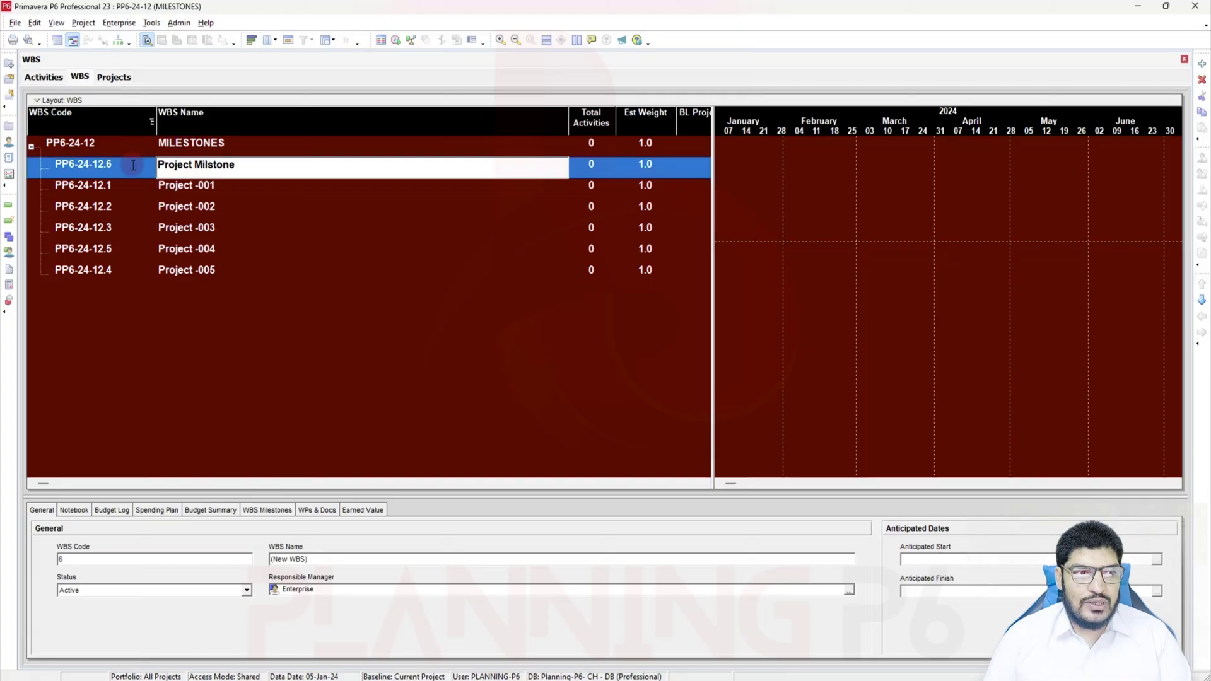
{"action": "key", "text": "Left"}
{"action": "key", "text": "Left"}
{"action": "key", "text": "Left"}
{"action": "key", "text": "Left"}
{"action": "key", "text": "Left"}
{"action": "type", "text": "e"}
{"action": "left_click", "coordinate": [236, 187]}
{"action": "left_click", "coordinate": [245, 166]}
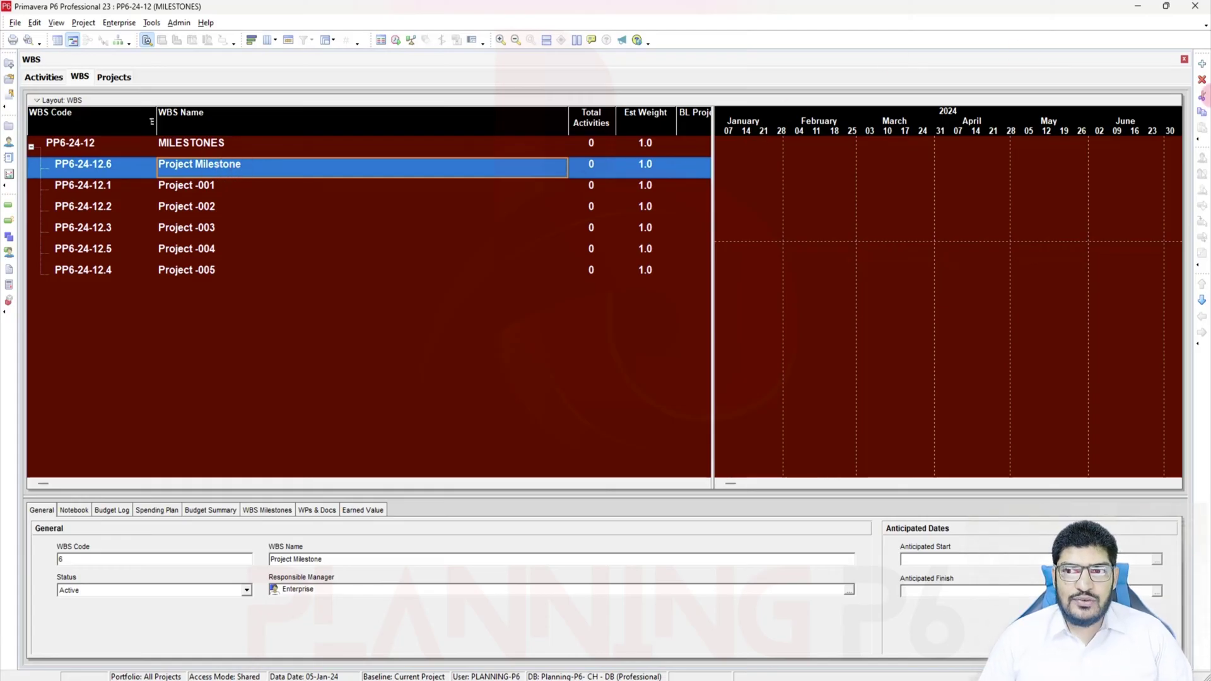
Step: Add a child WBS element under Project Milestone and name it "Start"
{"action": "left_click", "coordinate": [1202, 64]}
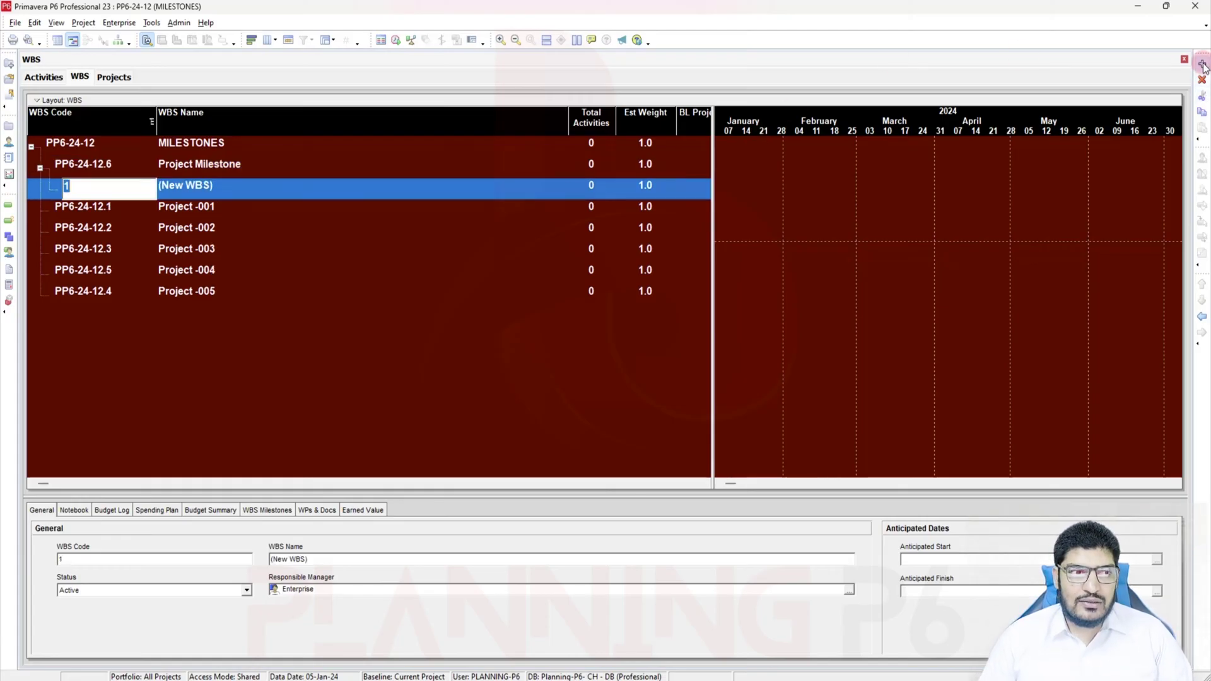
{"action": "left_click", "coordinate": [214, 189]}
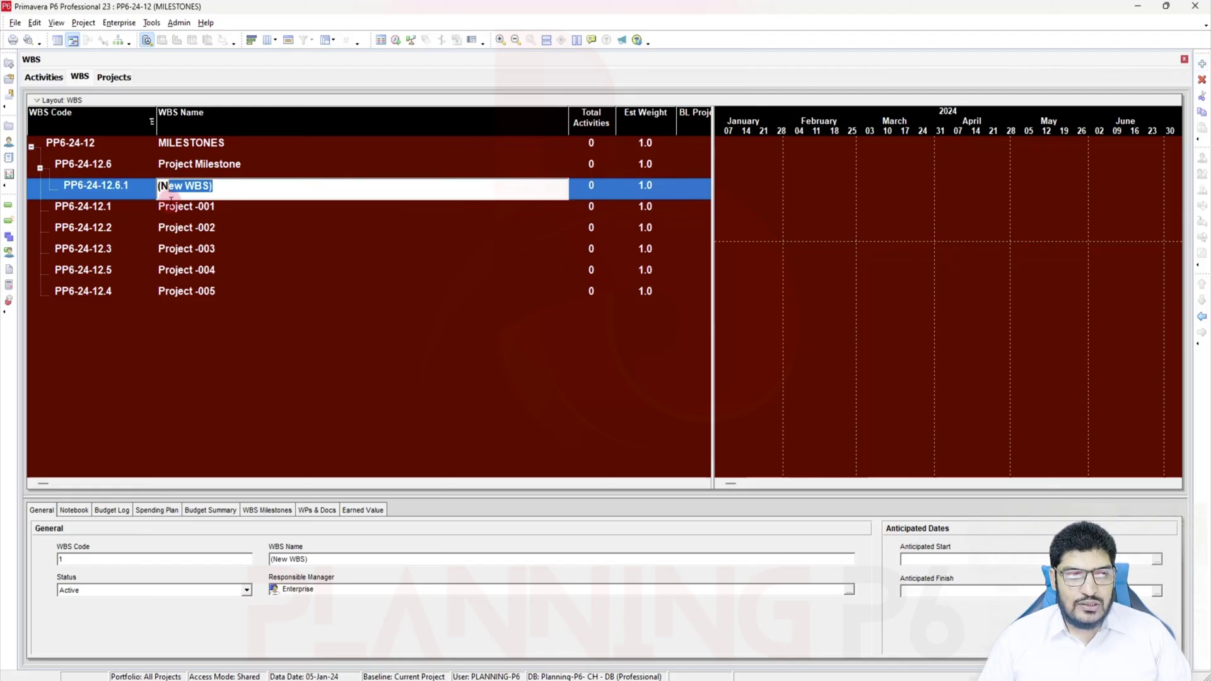
{"action": "type", "text": "S"}
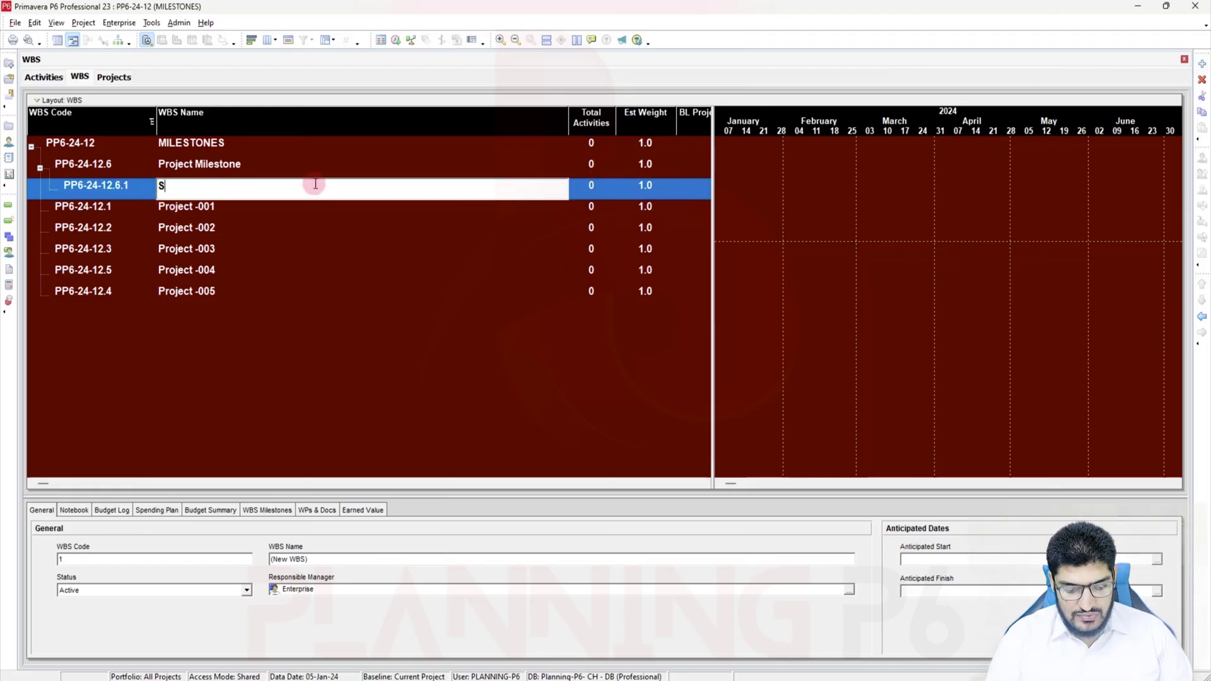
{"action": "type", "text": "trat"}
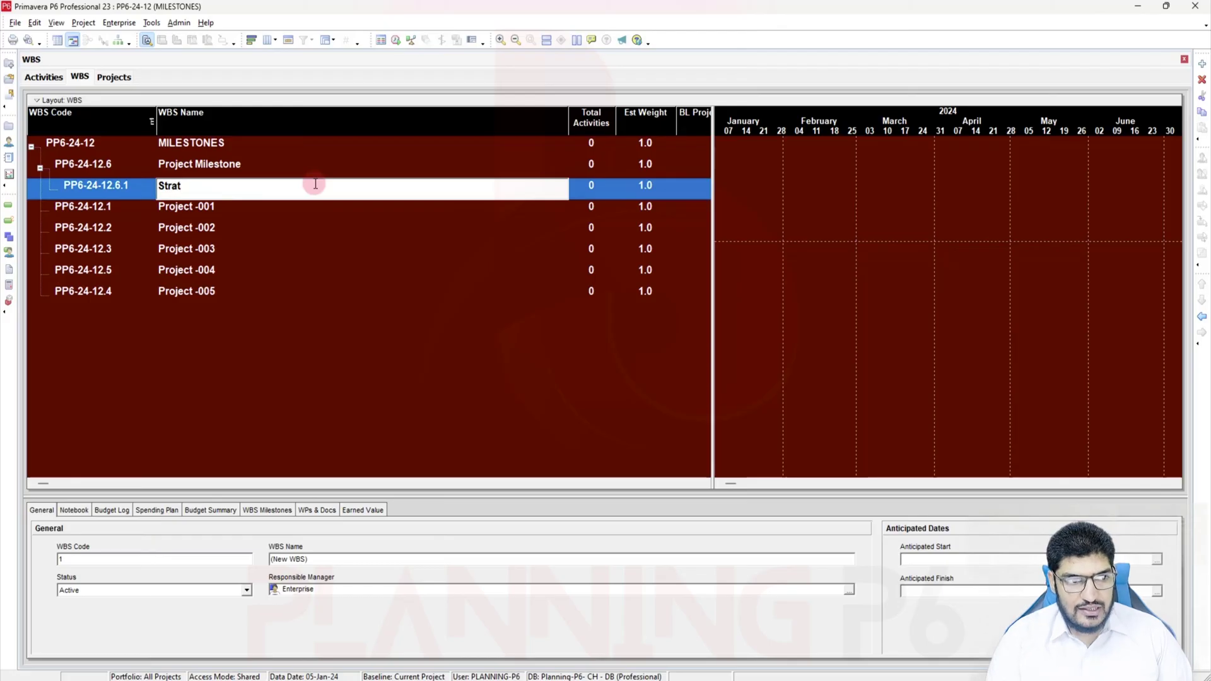
{"action": "key", "text": "BackSpace"}
{"action": "key", "text": "BackSpace"}
{"action": "key", "text": "BackSpace"}
{"action": "type", "text": "art"}
{"action": "key", "text": "Return"}
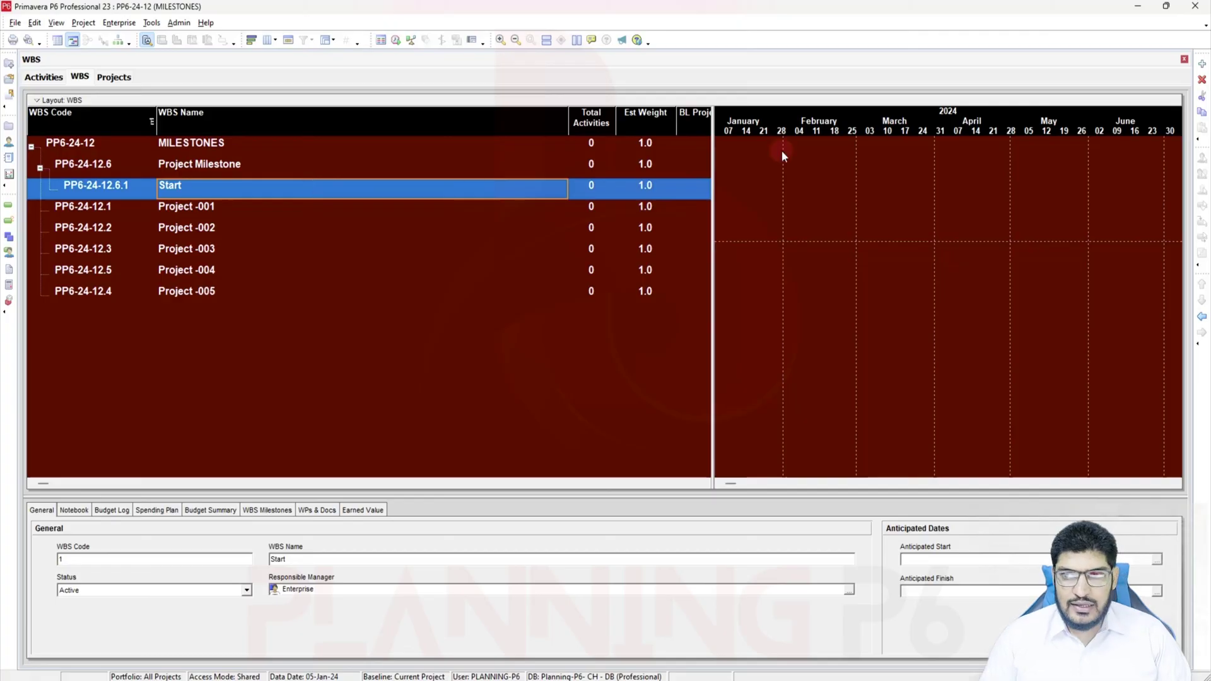
Step: Add a second WBS element under Project Milestone at the same level as Start and name it "Finish"
{"action": "left_click", "coordinate": [1202, 64]}
{"action": "left_click", "coordinate": [1202, 316]}
{"action": "left_click", "coordinate": [228, 205]}
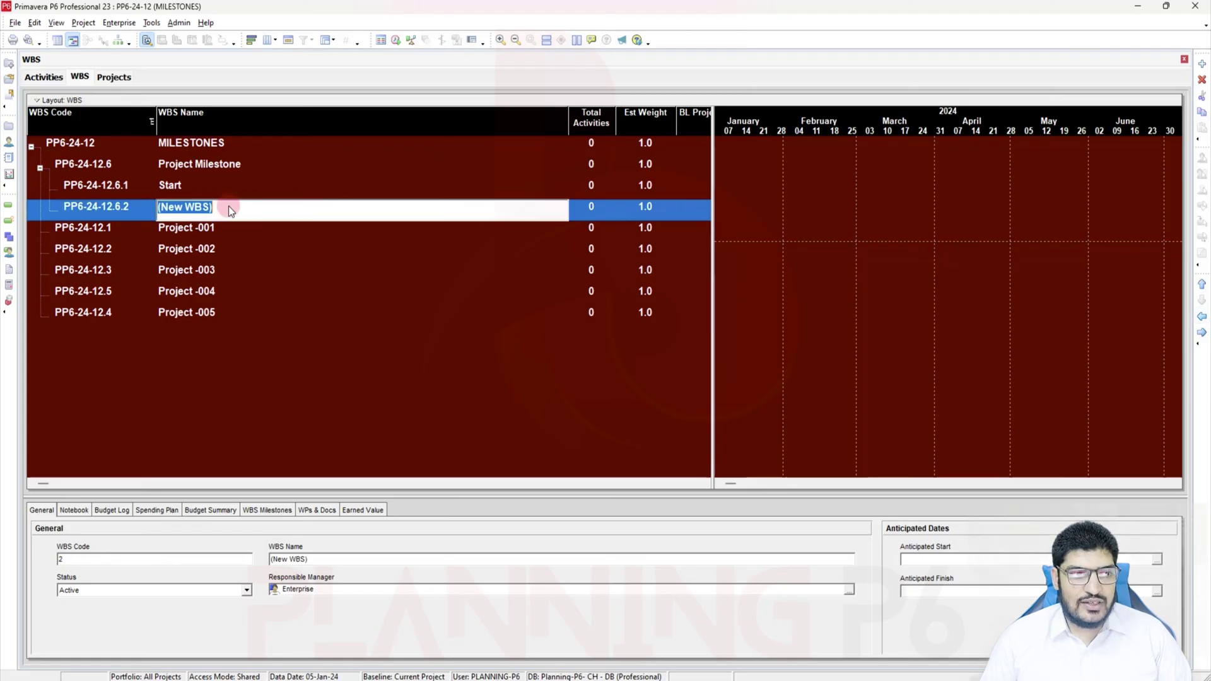
{"action": "type", "text": "Finish"}
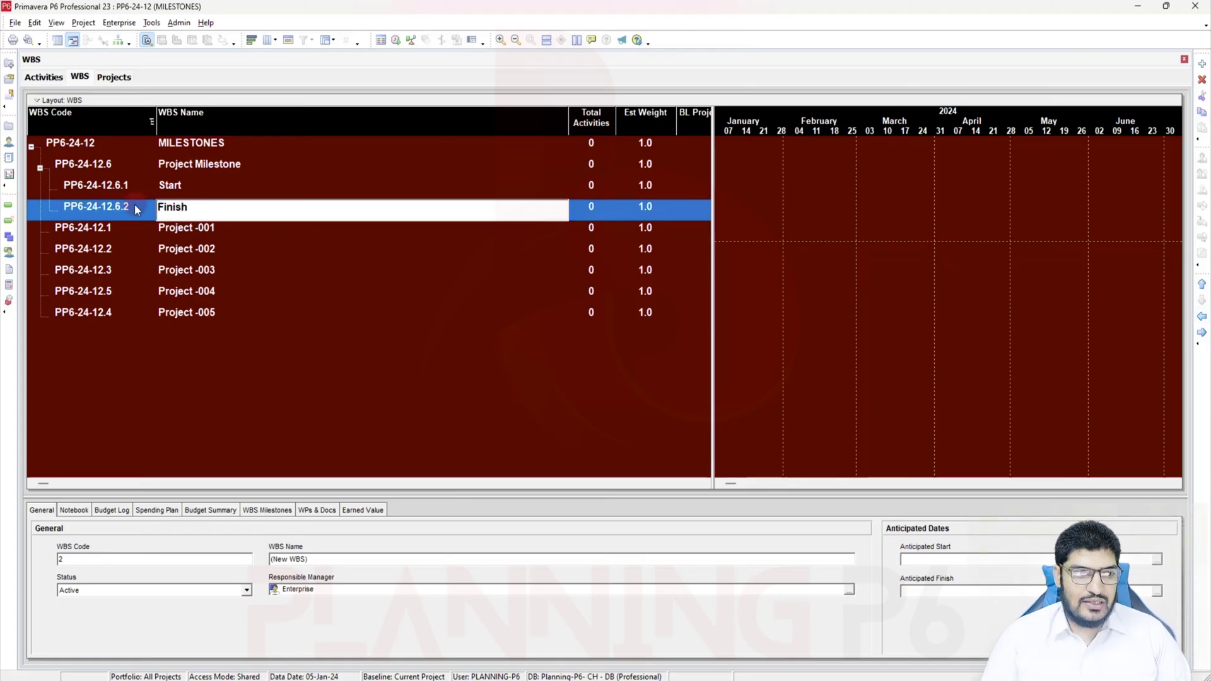
{"action": "key", "text": "Return"}
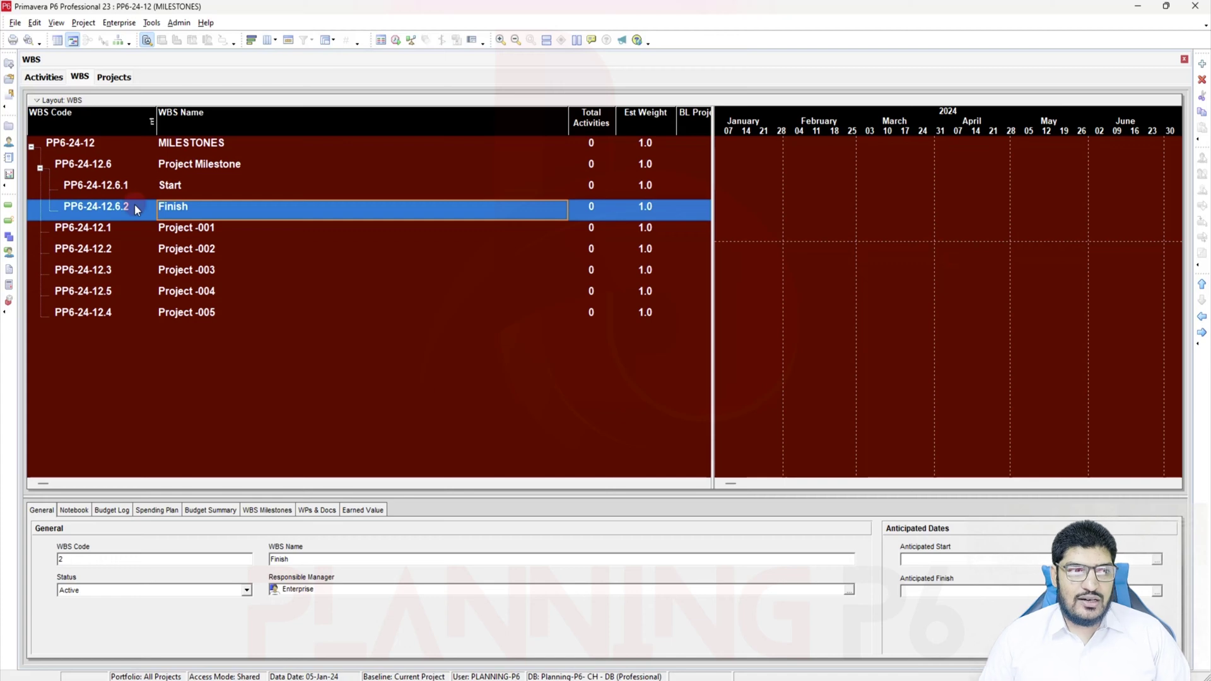
Step: Refresh the activities view to show the current WBS order and add two new activities under Project -001
{"action": "left_click", "coordinate": [44, 77]}
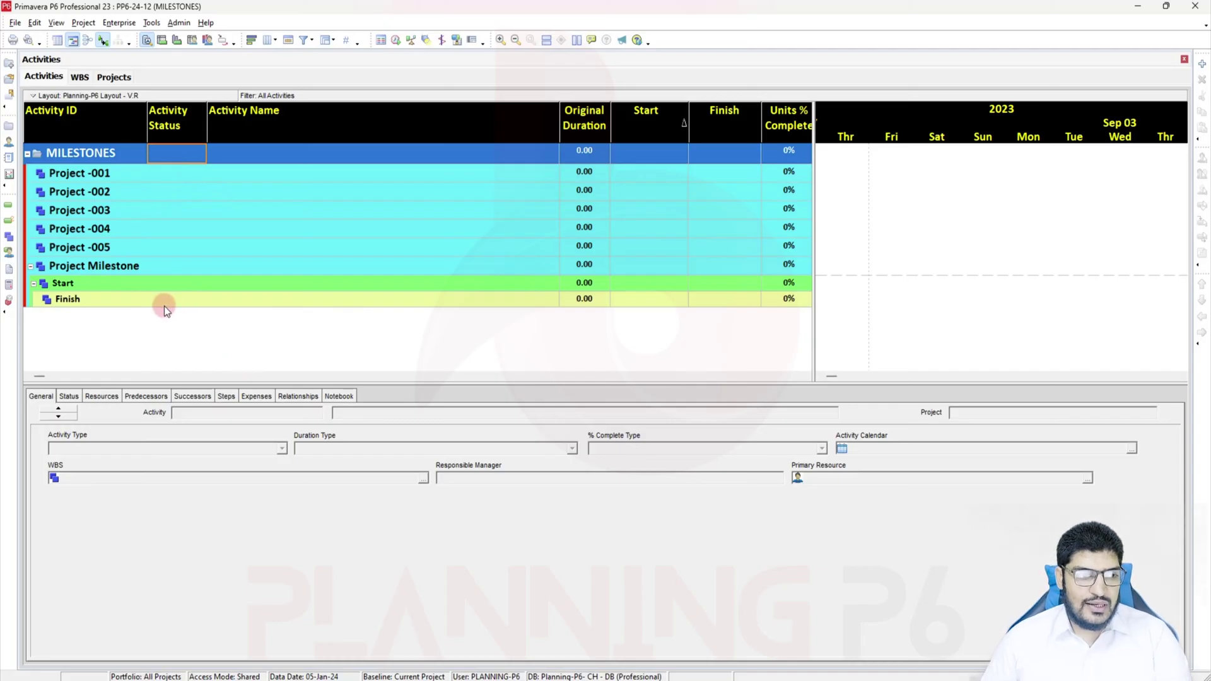
{"action": "key", "text": "F5"}
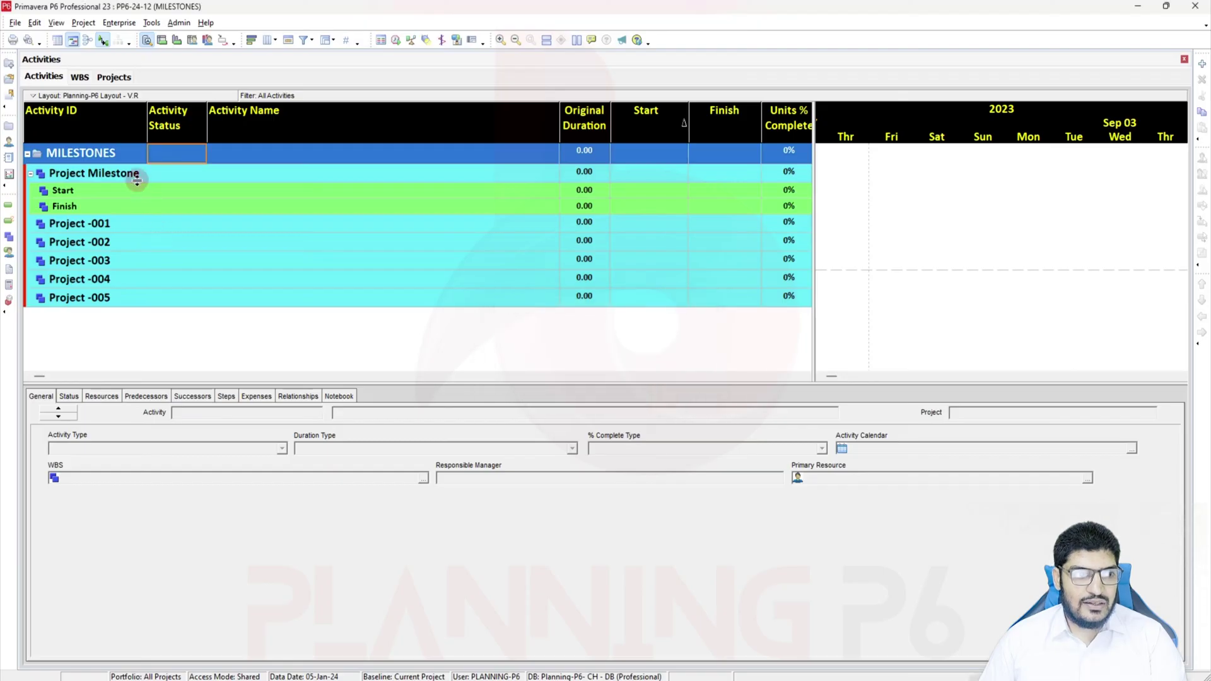
{"action": "left_click", "coordinate": [99, 173]}
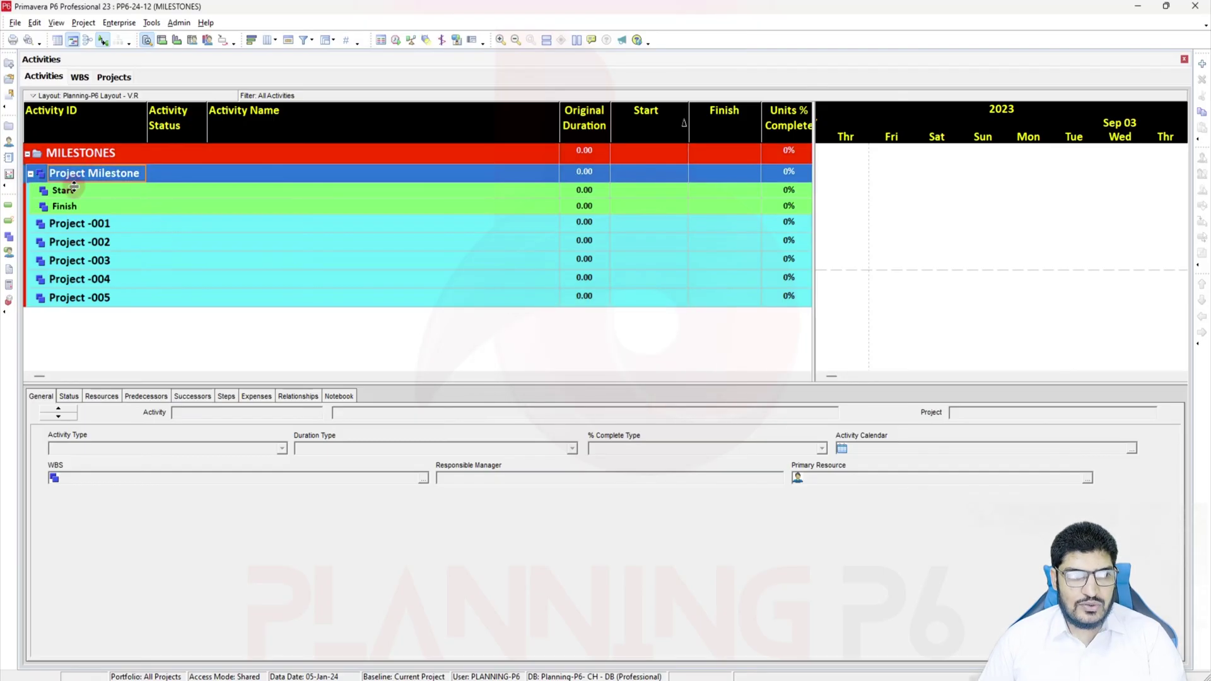
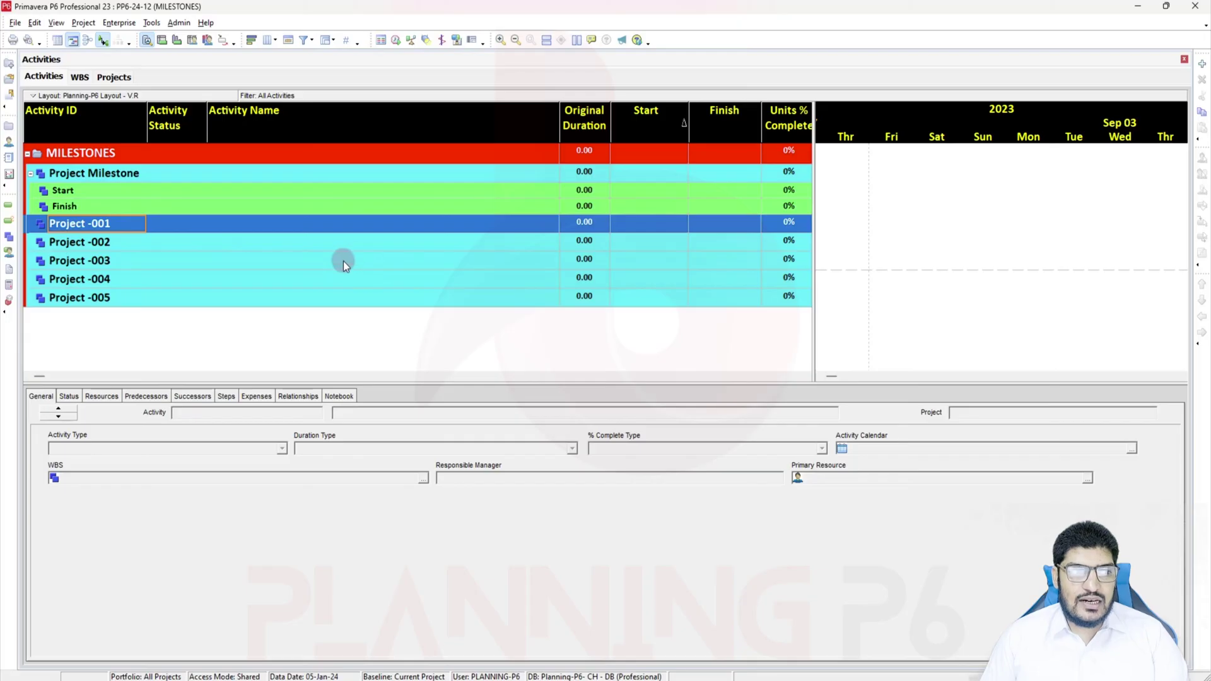
{"action": "left_click", "coordinate": [1202, 66]}
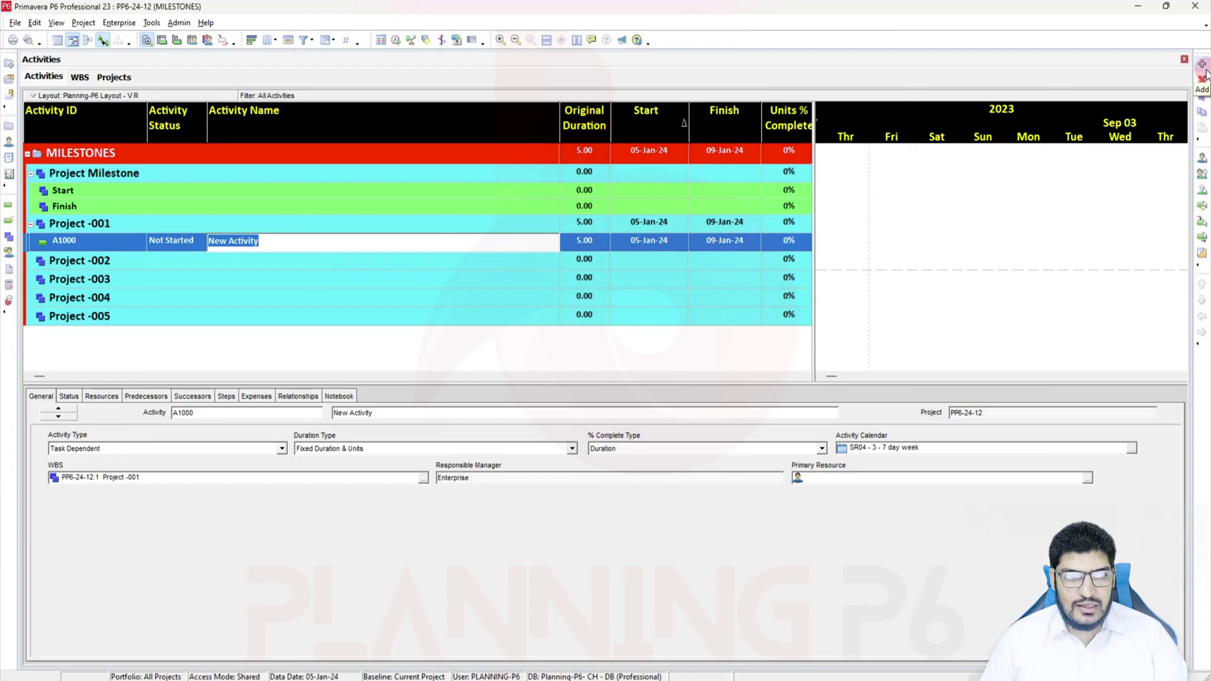
{"action": "left_click", "coordinate": [1202, 65]}
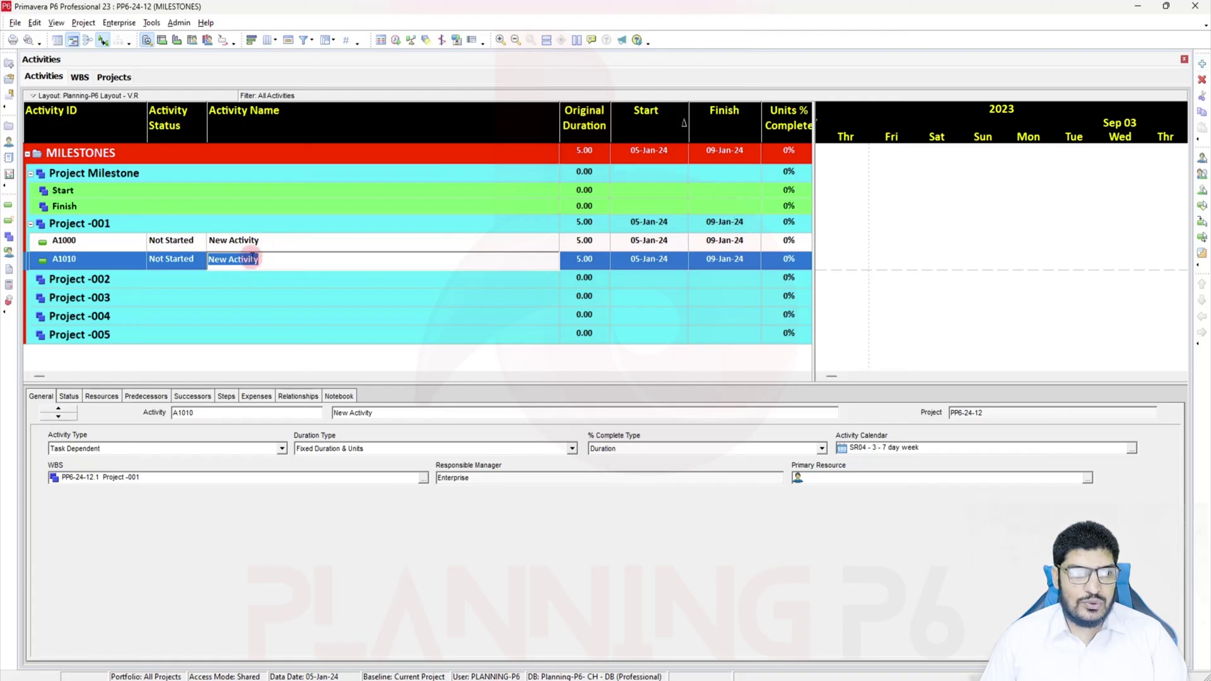
Step: Rename the two new activities under Project -001 to "Start" and "Finish"
{"action": "left_click", "coordinate": [237, 241]}
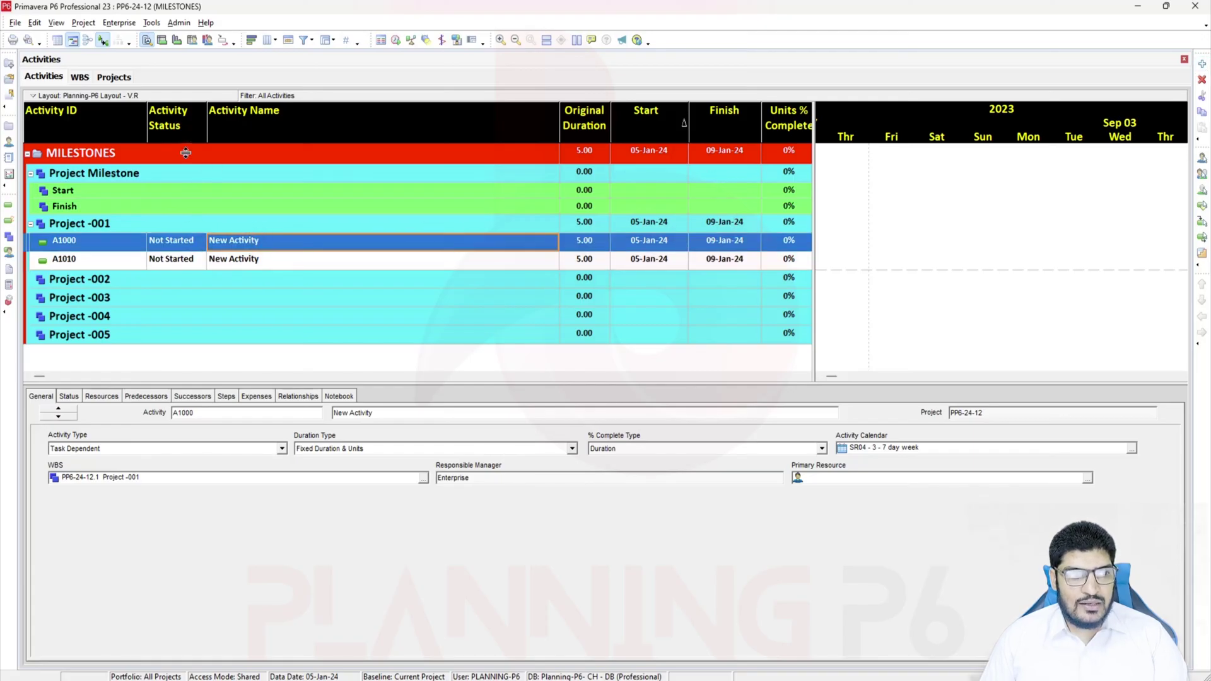
{"action": "left_click", "coordinate": [265, 242]}
{"action": "type", "text": "Start"}
{"action": "key", "text": "Return"}
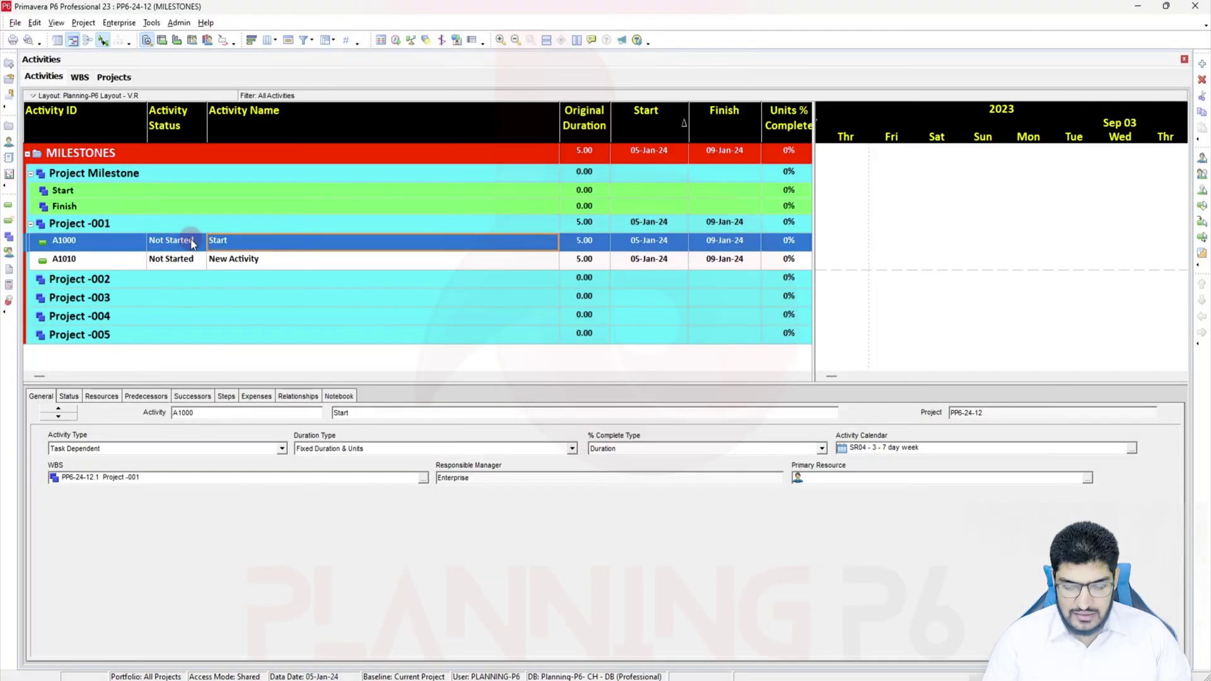
{"action": "key", "text": "Down"}
{"action": "type", "text": "Fin"}
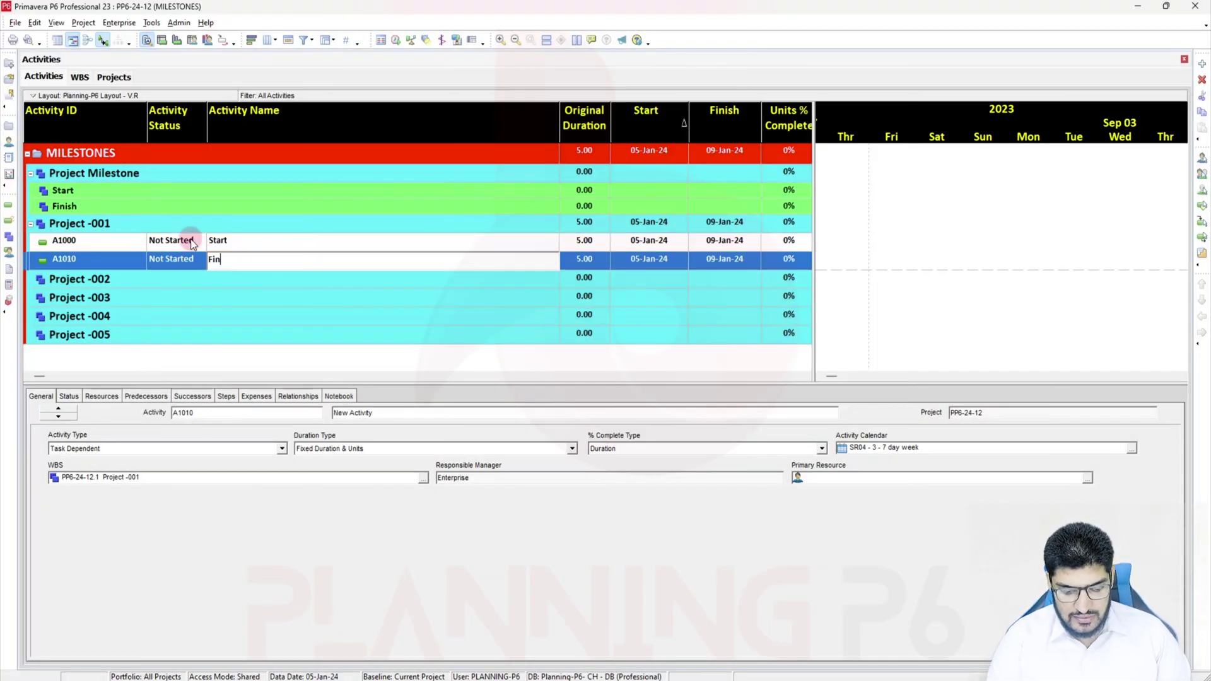
{"action": "key", "text": "Return"}
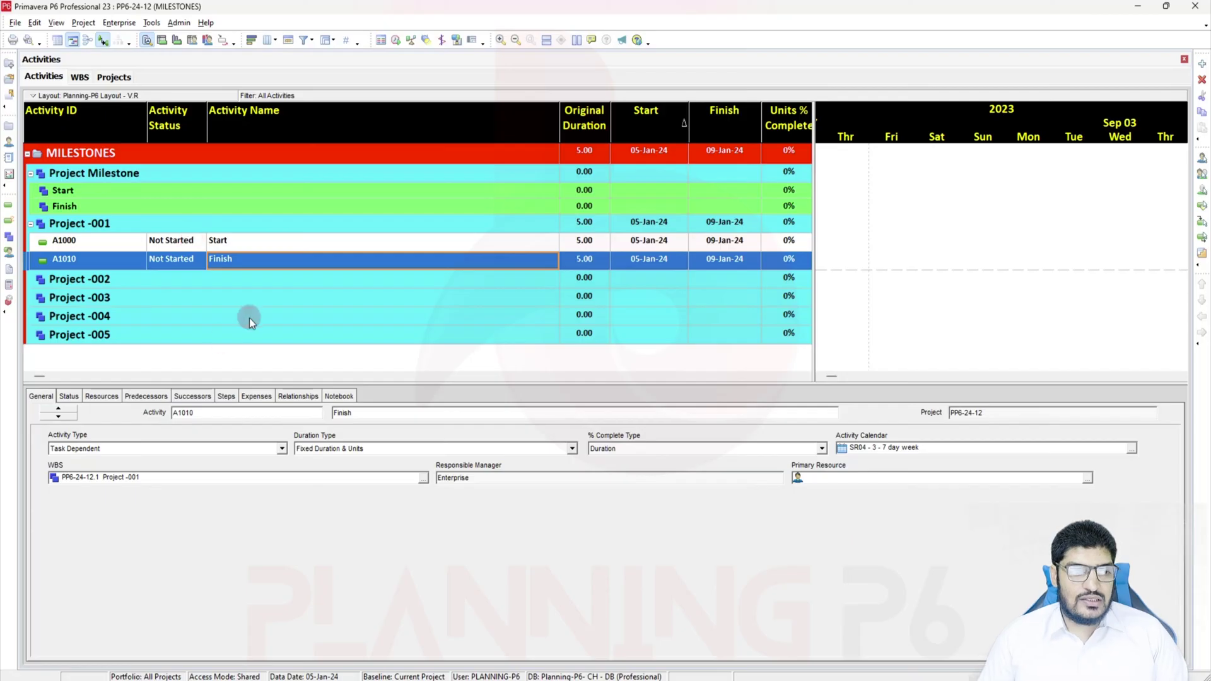
Step: Copy the Start and Finish activities from Project -001 to Project -002, incrementing the activity IDs by 10
{"action": "left_click", "coordinate": [241, 240]}
{"action": "left_click", "coordinate": [239, 261], "text": "shift"}
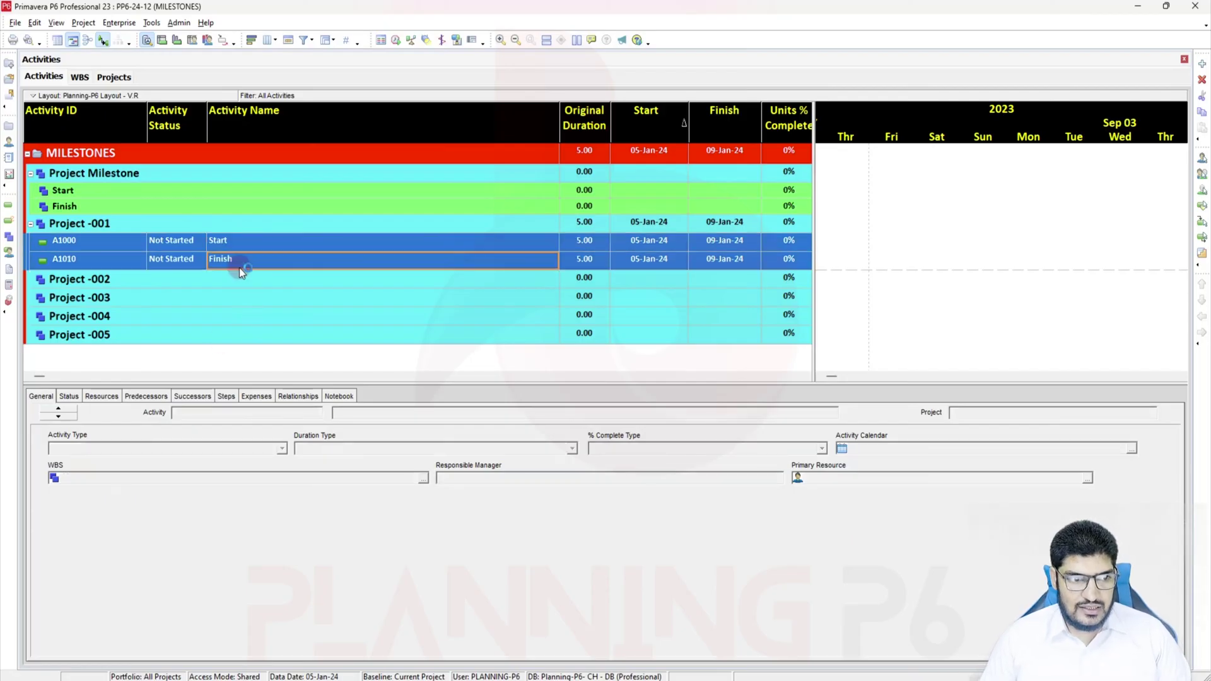
{"action": "left_click", "coordinate": [234, 284]}
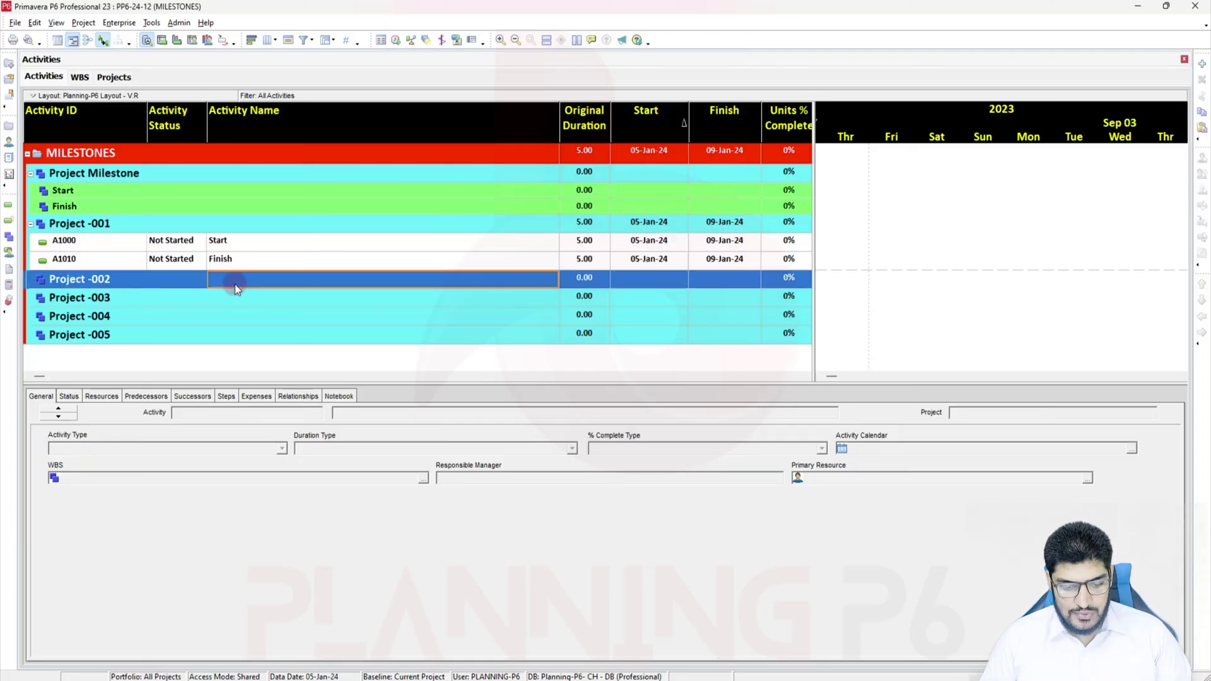
{"action": "key", "text": "ctrl+v"}
{"action": "left_click", "coordinate": [744, 273]}
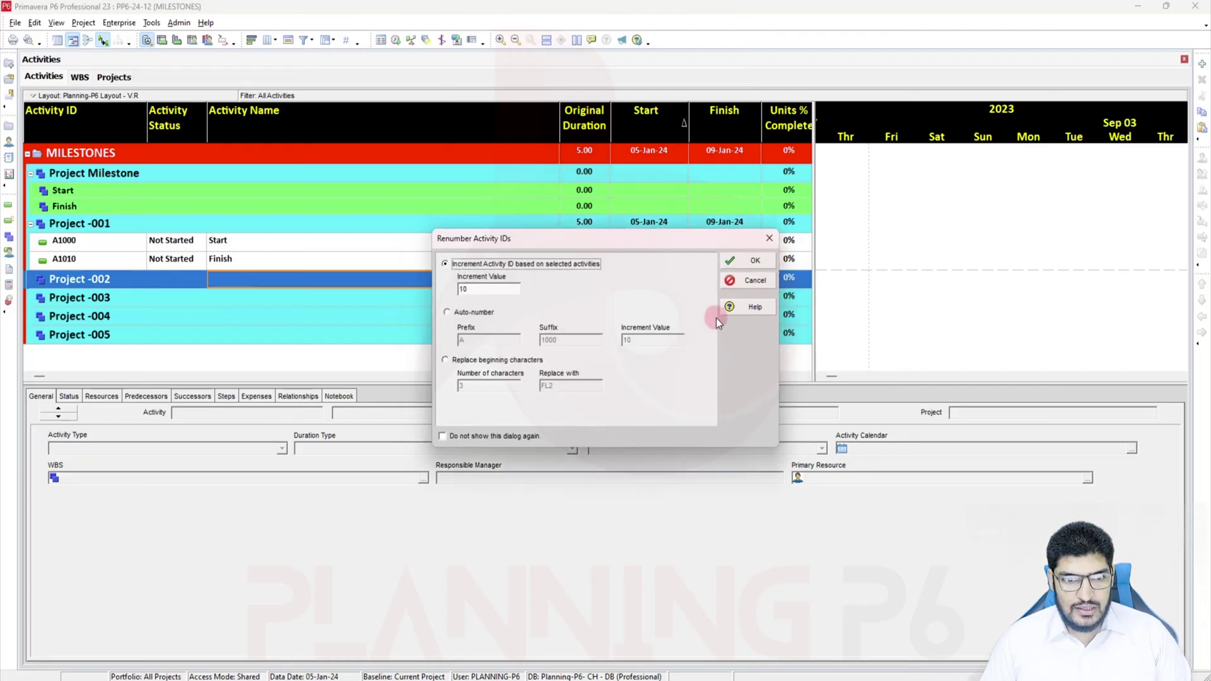
{"action": "left_click", "coordinate": [725, 262]}
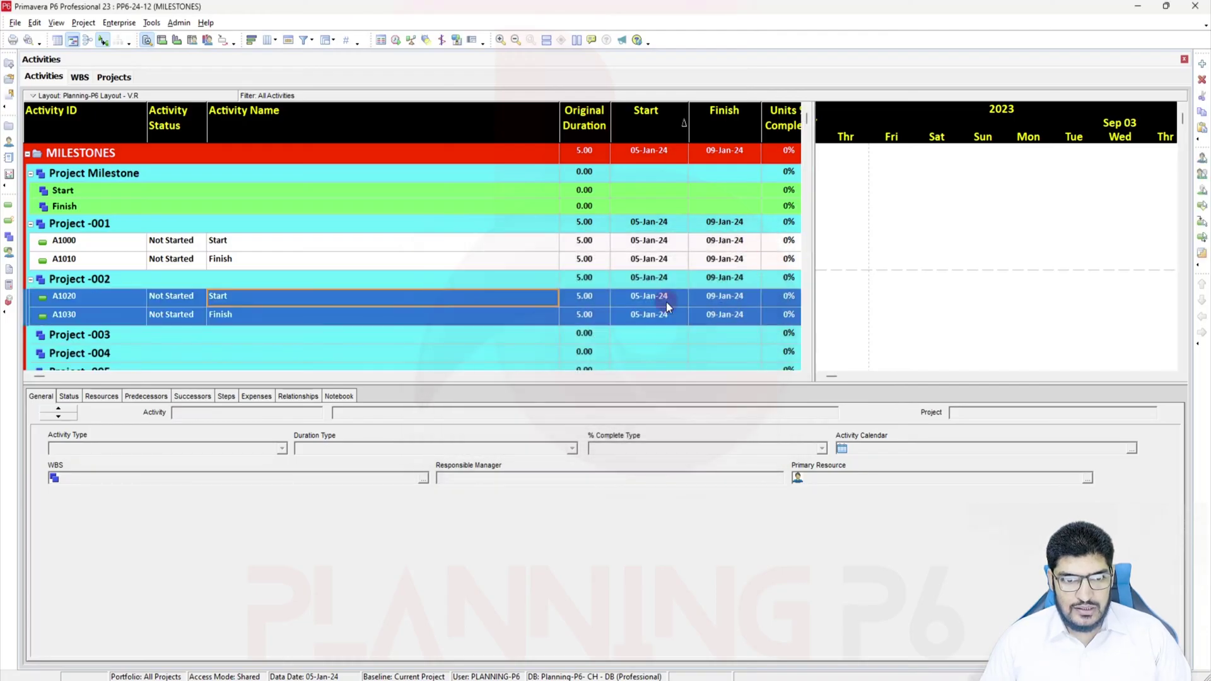
Step: Paste the copied Start and Finish activities under Project -003 and Project -004 with the default copy and renumbering options
{"action": "left_click", "coordinate": [205, 334]}
{"action": "key", "text": "ctrl+v"}
{"action": "left_click", "coordinate": [752, 271]}
{"action": "left_click", "coordinate": [759, 263]}
Step: Paste the copied Start and Finish activities under Project -005, keeping the default copy options and ID increment of 10
{"action": "left_click", "coordinate": [309, 357]}
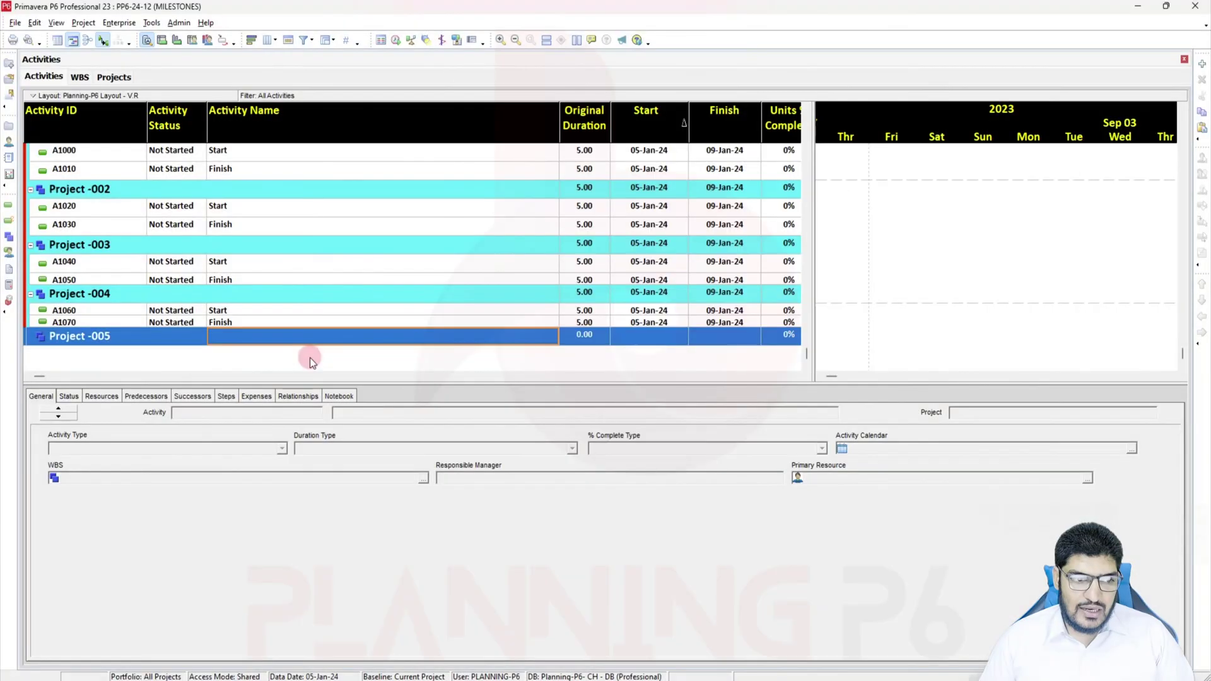
{"action": "key", "text": "ctrl+v"}
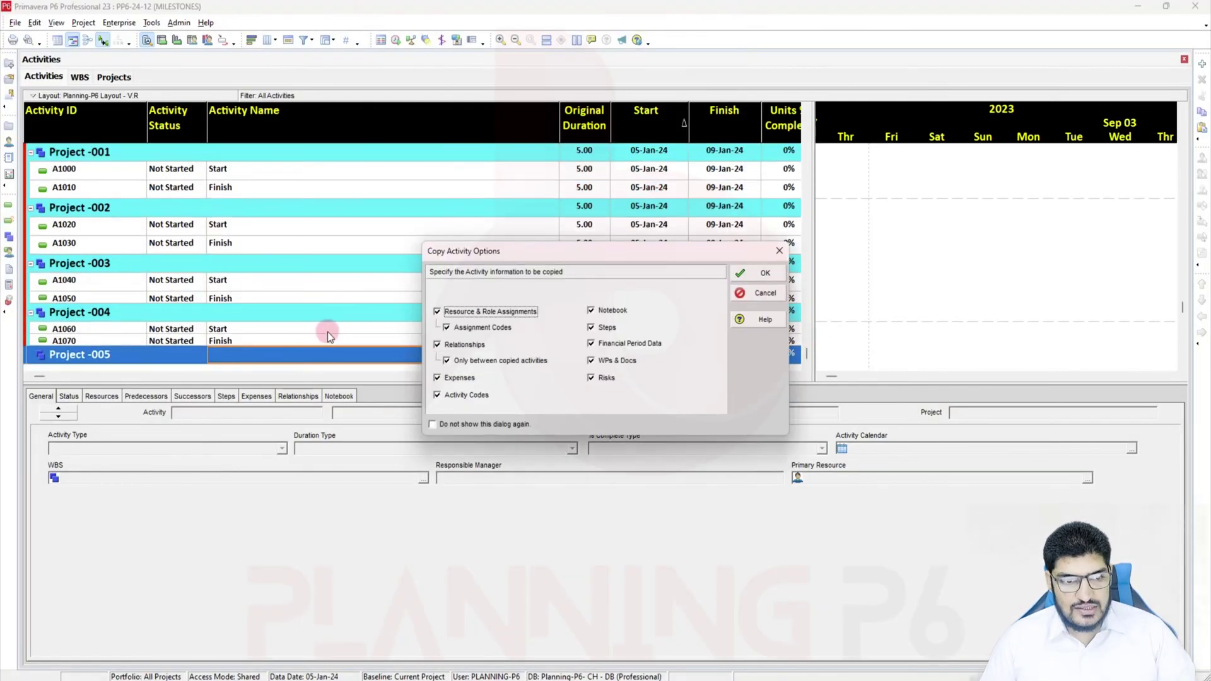
{"action": "left_click", "coordinate": [757, 272]}
{"action": "left_click", "coordinate": [757, 261]}
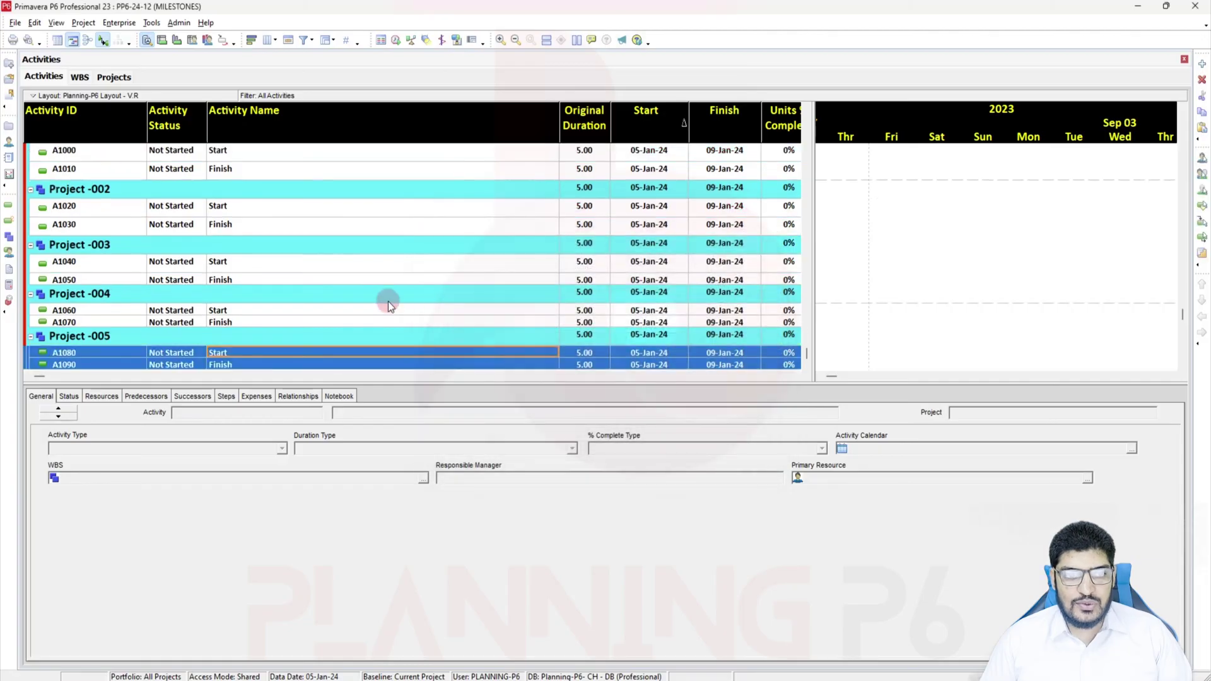
Step: Add an activity under the Start element of Project Milestone, name it "Project -001 Start" and select its name text for copying
{"action": "scroll", "coordinate": [283, 311], "scroll_direction": "up", "scroll_amount": 3}
{"action": "scroll", "coordinate": [287, 317], "scroll_direction": "down", "scroll_amount": 3}
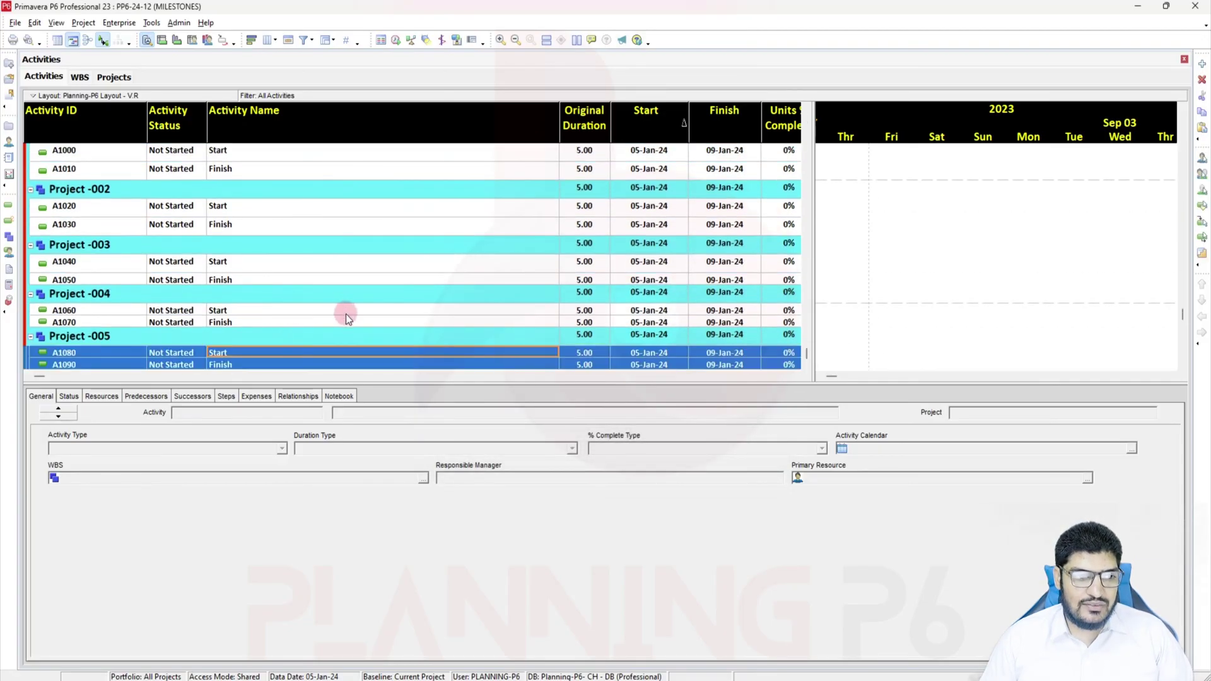
{"action": "scroll", "coordinate": [265, 316], "scroll_direction": "up", "scroll_amount": 3}
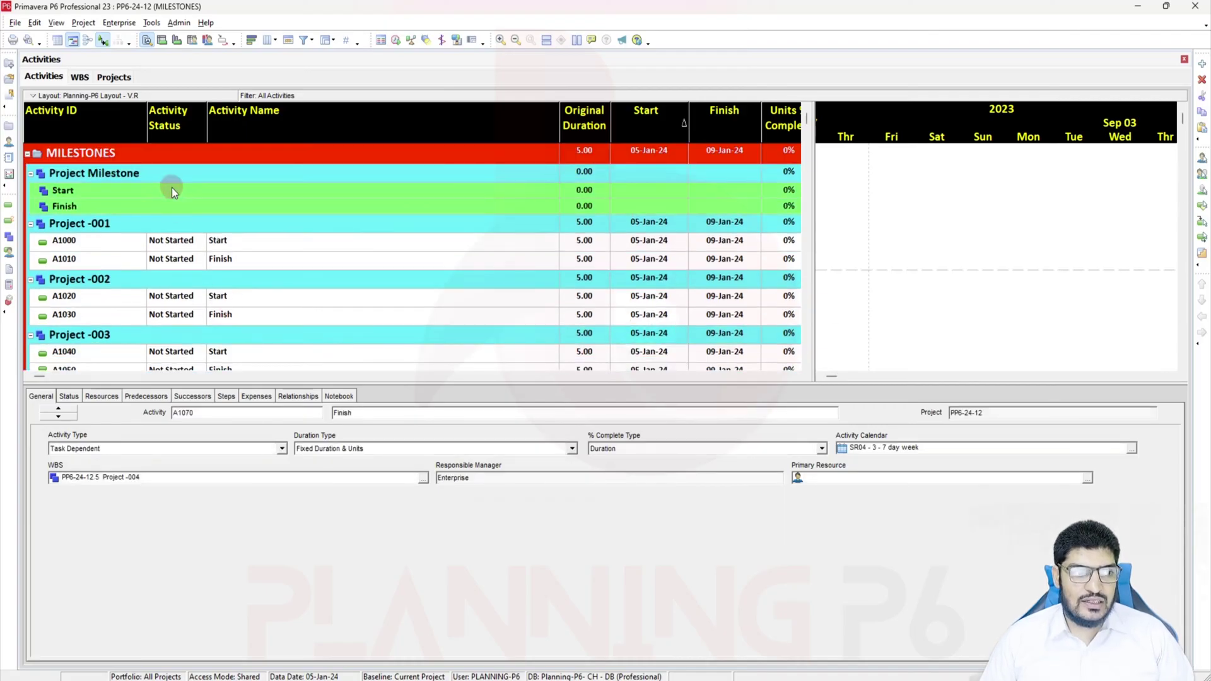
{"action": "left_click", "coordinate": [171, 189]}
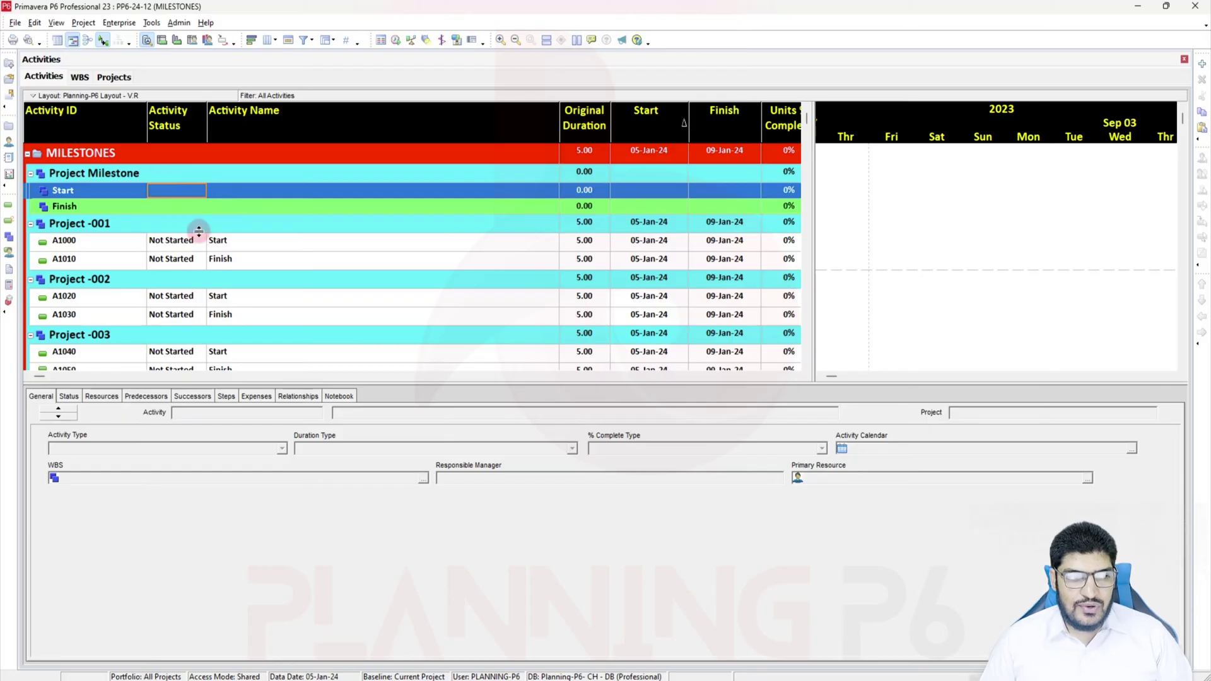
{"action": "left_click", "coordinate": [1202, 64]}
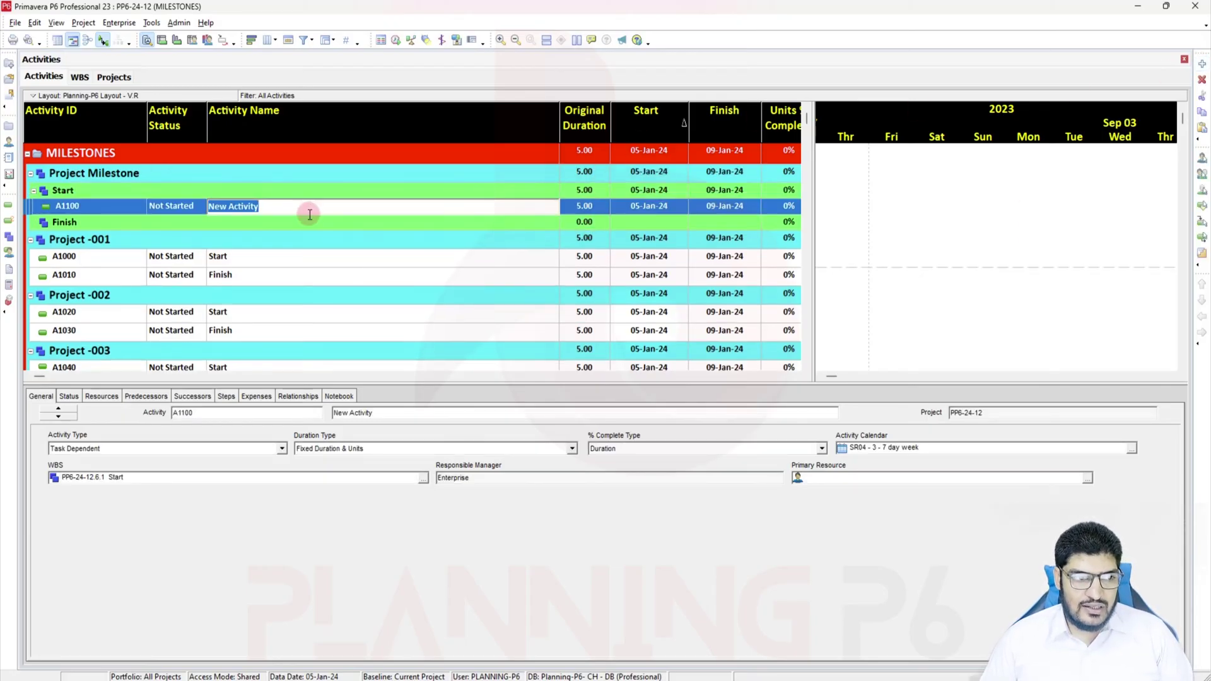
{"action": "type", "text": "Project -001 Start"}
{"action": "left_click_drag", "start_coordinate": [280, 211], "coordinate": [200, 208]}
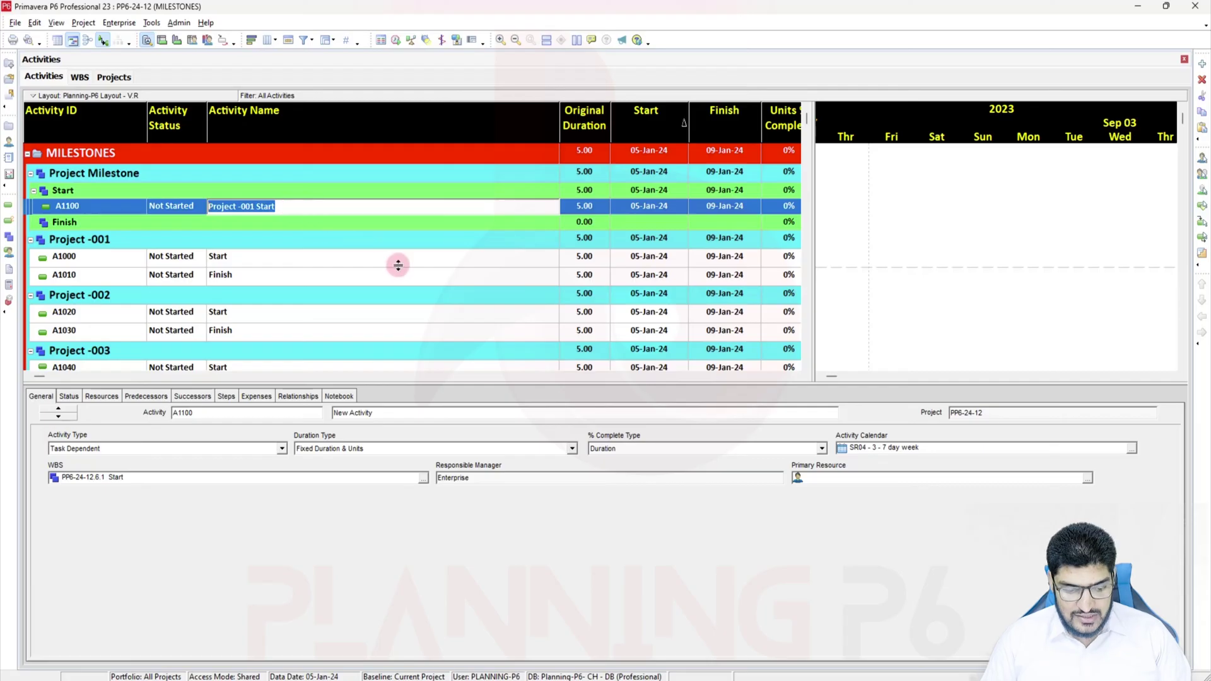
Step: Paste the copied Start and Finish activities under the Start element of Project Milestone, incrementing the IDs by 10
{"action": "left_click", "coordinate": [281, 191]}
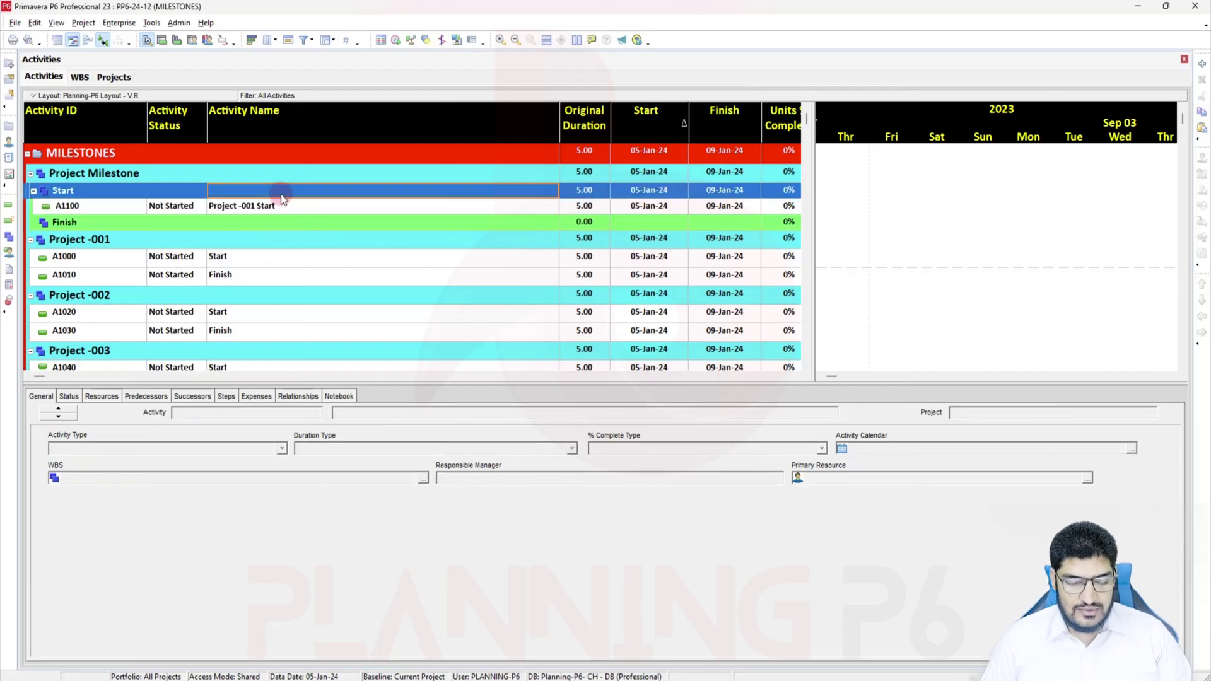
{"action": "key", "text": "ctrl+v"}
{"action": "left_click", "coordinate": [764, 272]}
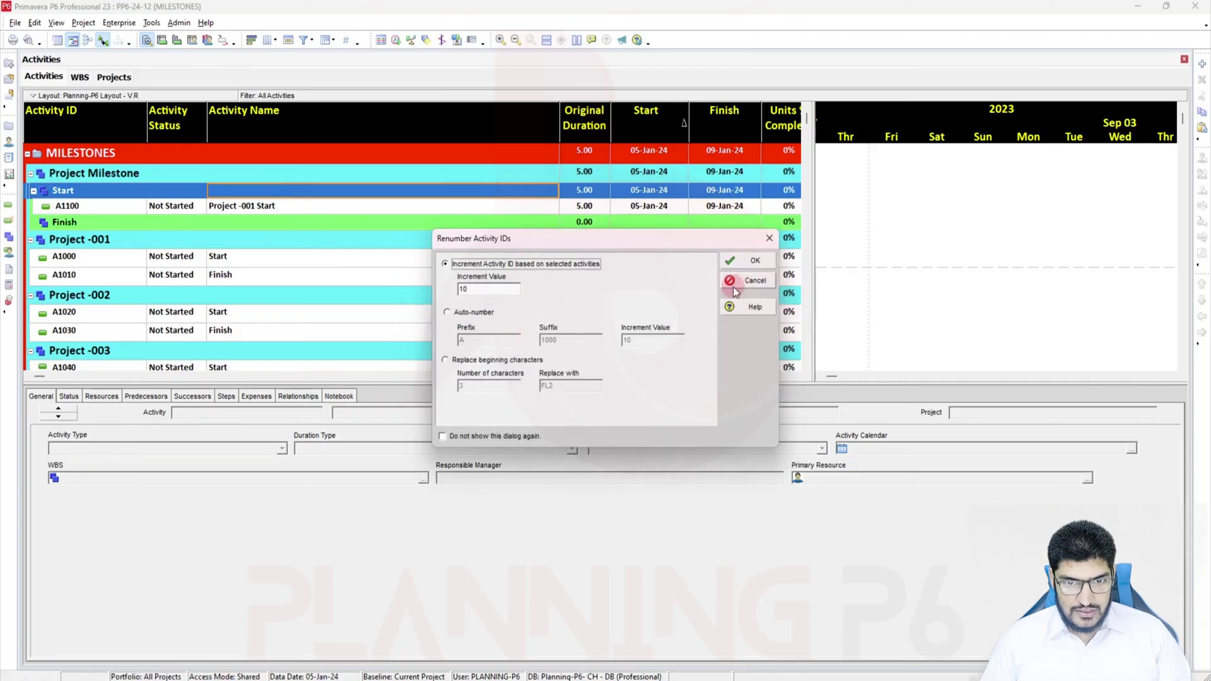
{"action": "left_click", "coordinate": [757, 256]}
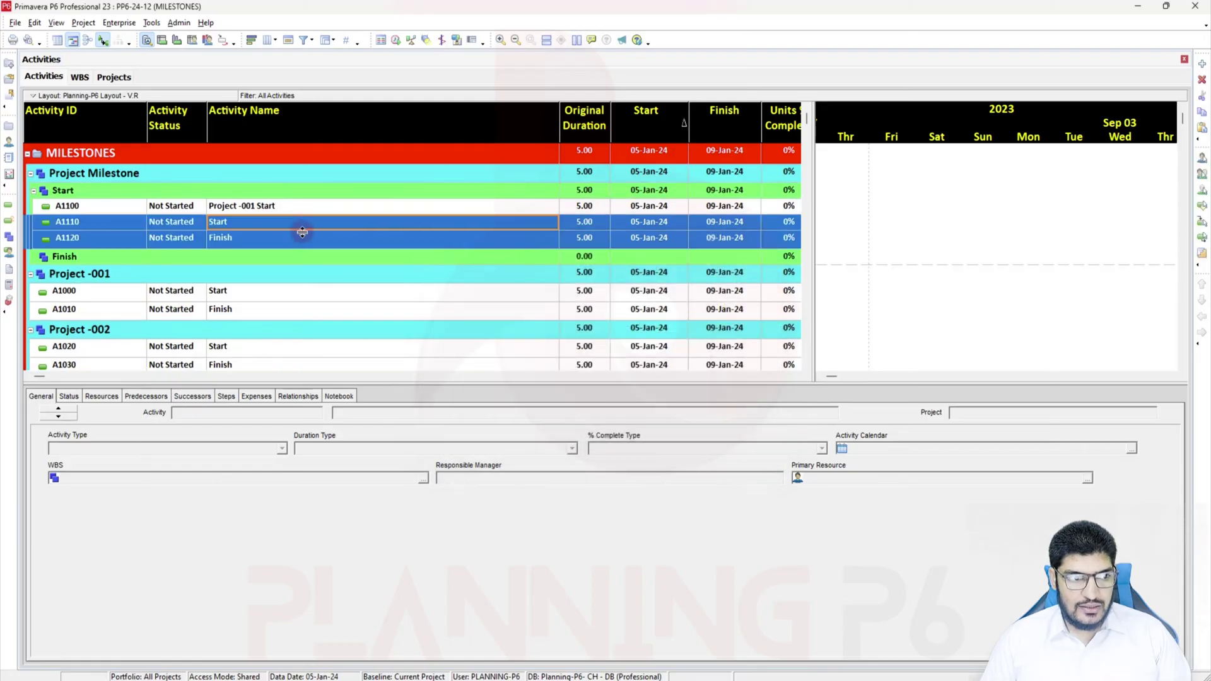
Step: Delete the pasted Finish activity from the milestone Start element and rename the pasted Start activity to "Project -002 Start"
{"action": "left_click", "coordinate": [247, 238]}
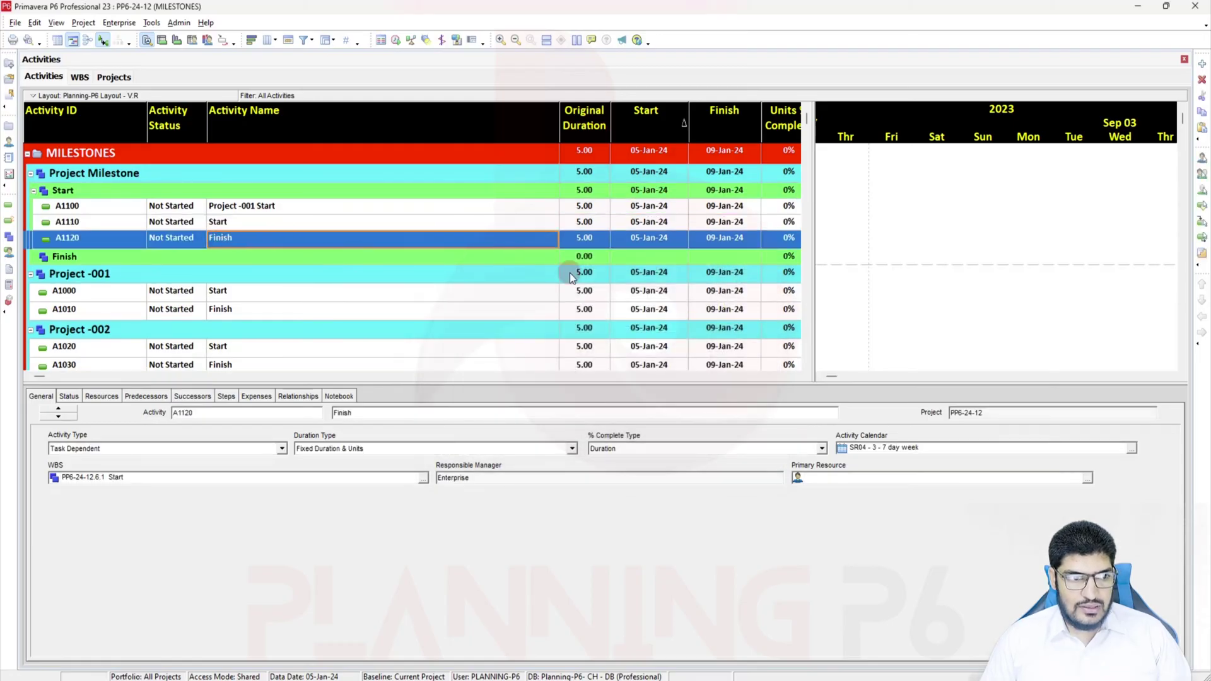
{"action": "left_click", "coordinate": [253, 217]}
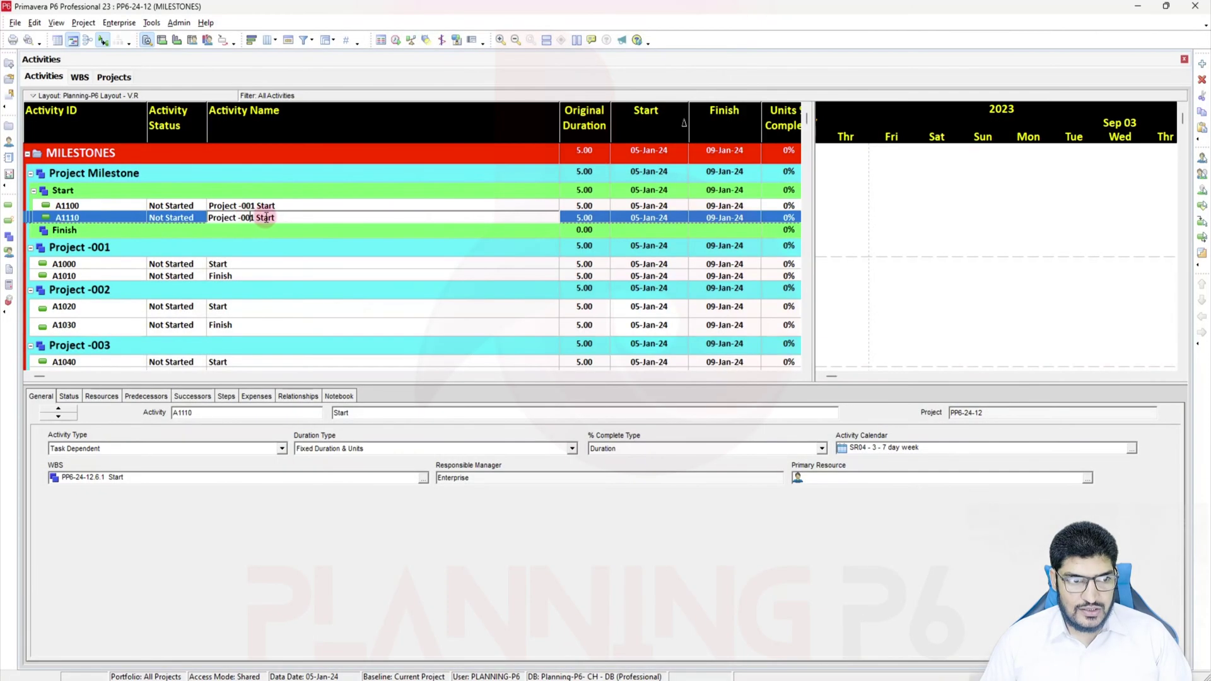
{"action": "key", "text": "Return"}
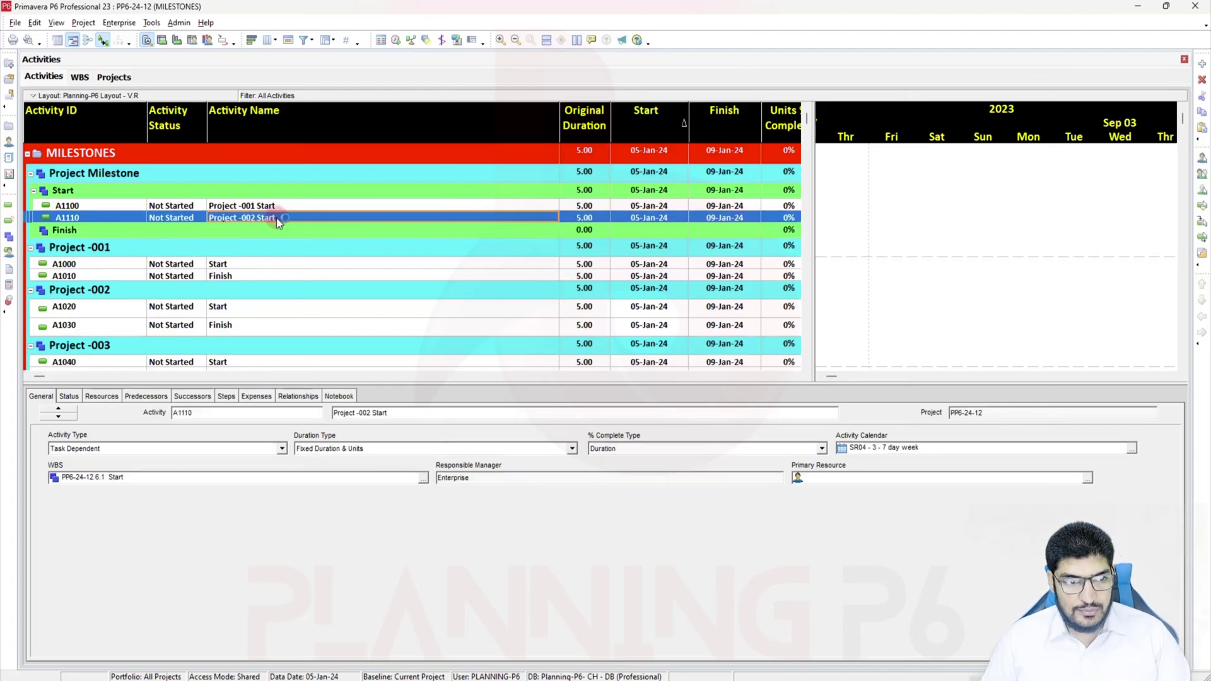
Step: Duplicate the Project -001 Start and Project -002 Start activities within the milestone Start element, incrementing the IDs by 10
{"action": "left_click", "coordinate": [279, 195]}
{"action": "left_click", "coordinate": [276, 206]}
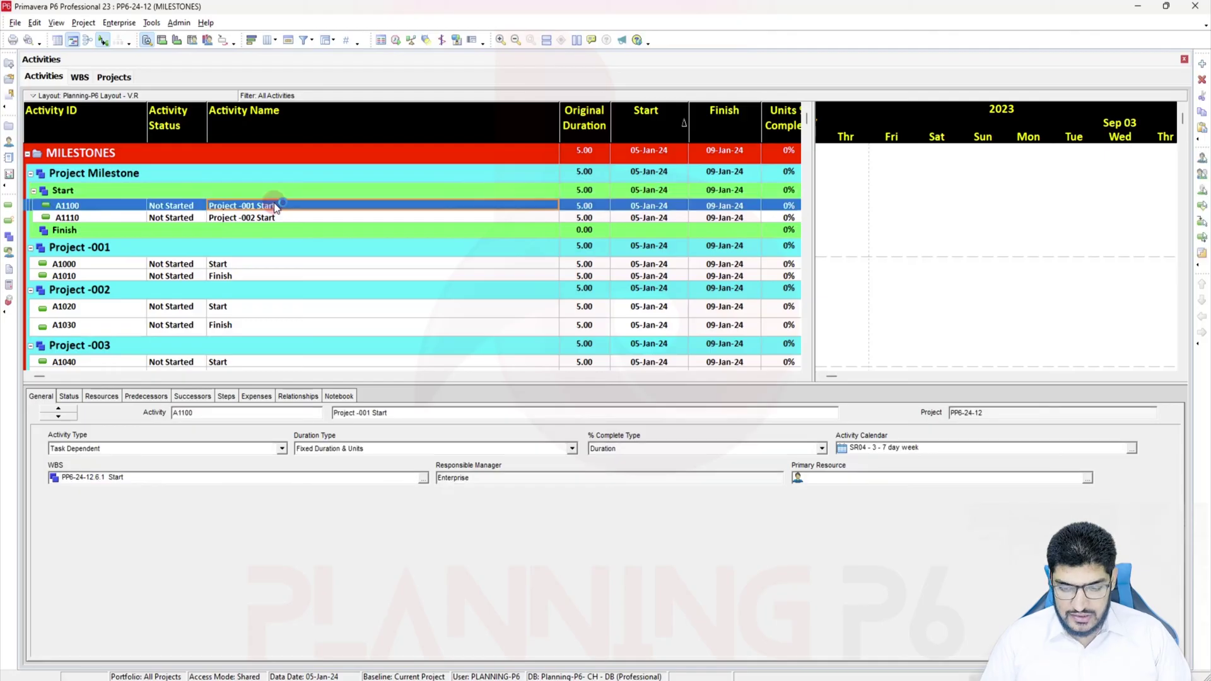
{"action": "key", "text": "shift+Down"}
{"action": "left_click", "coordinate": [279, 191]}
{"action": "key", "text": "ctrl+v"}
{"action": "left_click", "coordinate": [743, 278]}
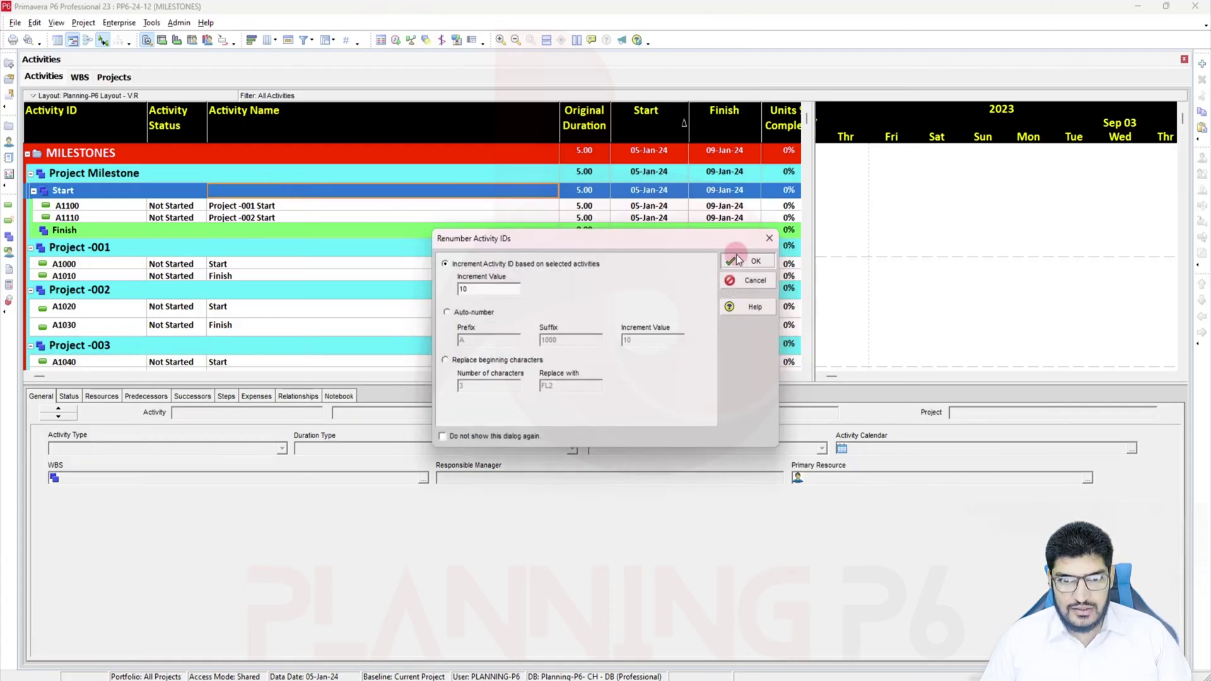
{"action": "left_click", "coordinate": [736, 255]}
Step: Rename the two duplicated start activities to "Project -003 Start" and "Project -004 Start"
{"action": "left_click", "coordinate": [253, 229]}
{"action": "left_click", "coordinate": [253, 229]}
{"action": "key", "text": "shift+Home"}
{"action": "key", "text": "Right"}
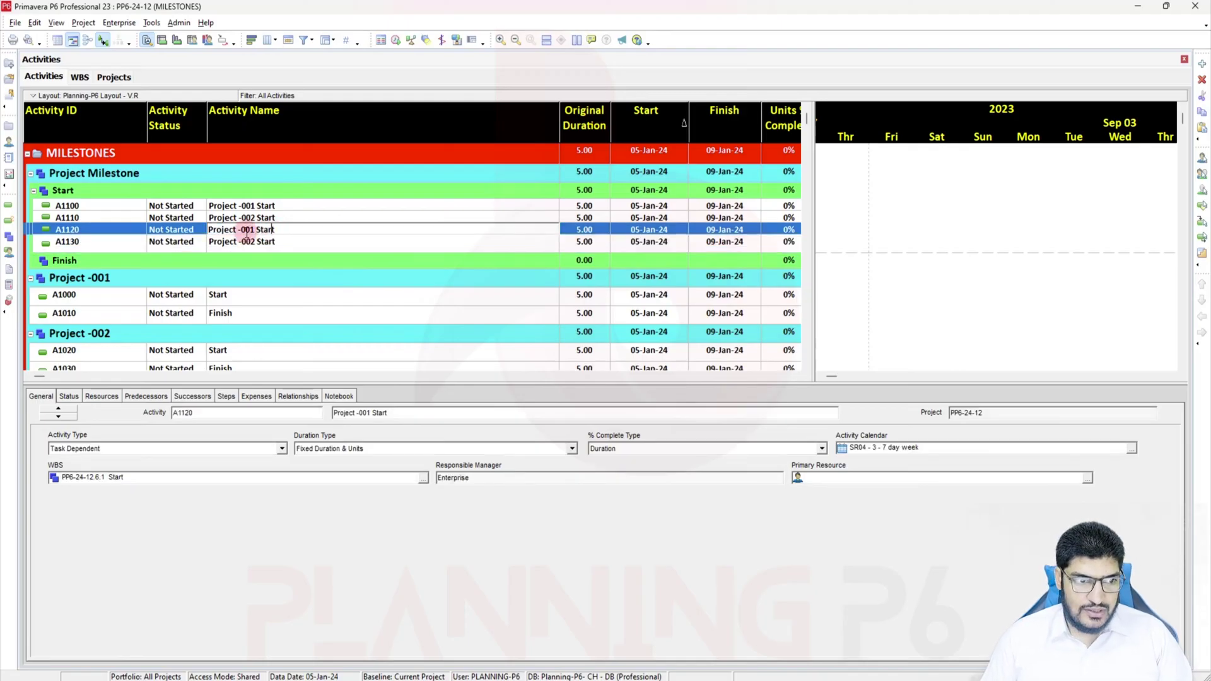
{"action": "key", "text": "BackSpace"}
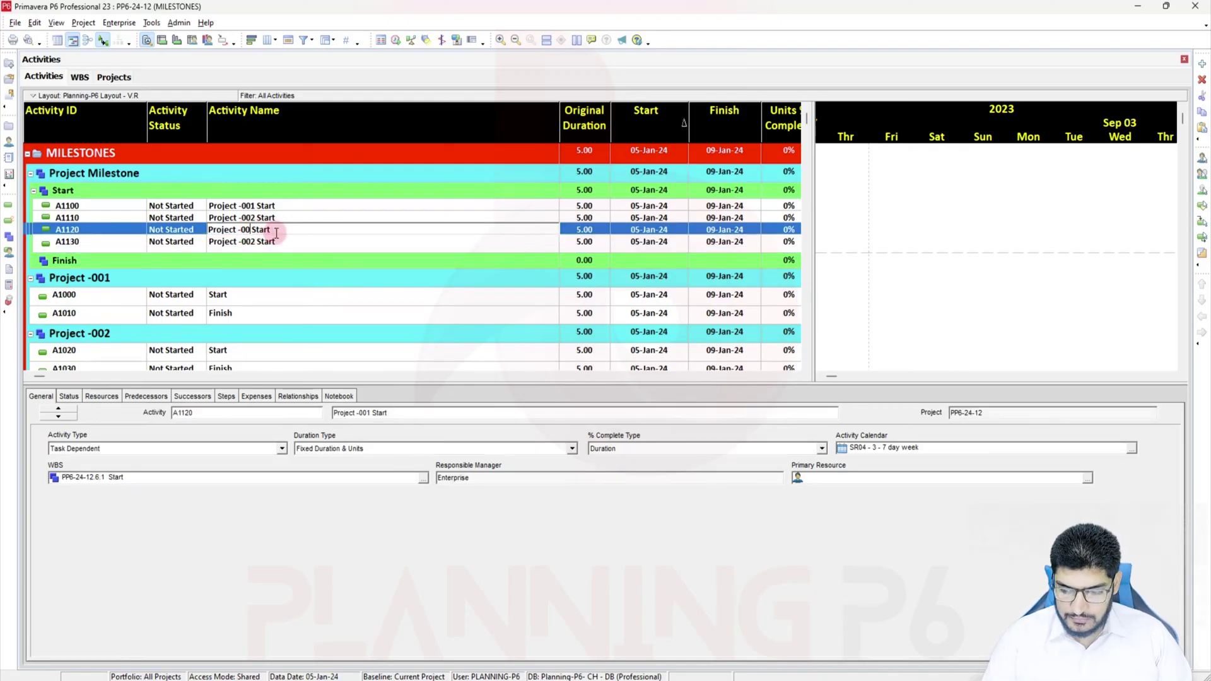
{"action": "left_click", "coordinate": [254, 242]}
{"action": "left_click", "coordinate": [254, 242]}
{"action": "key", "text": "BackSpace"}
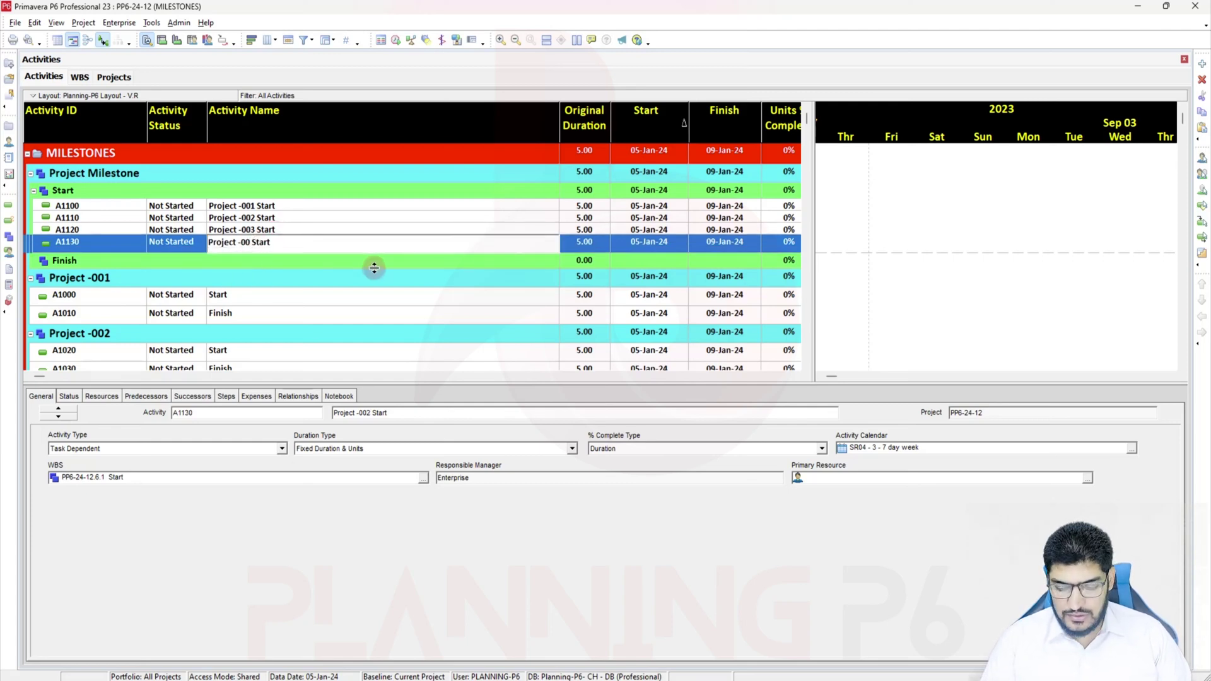
{"action": "key", "text": "Return"}
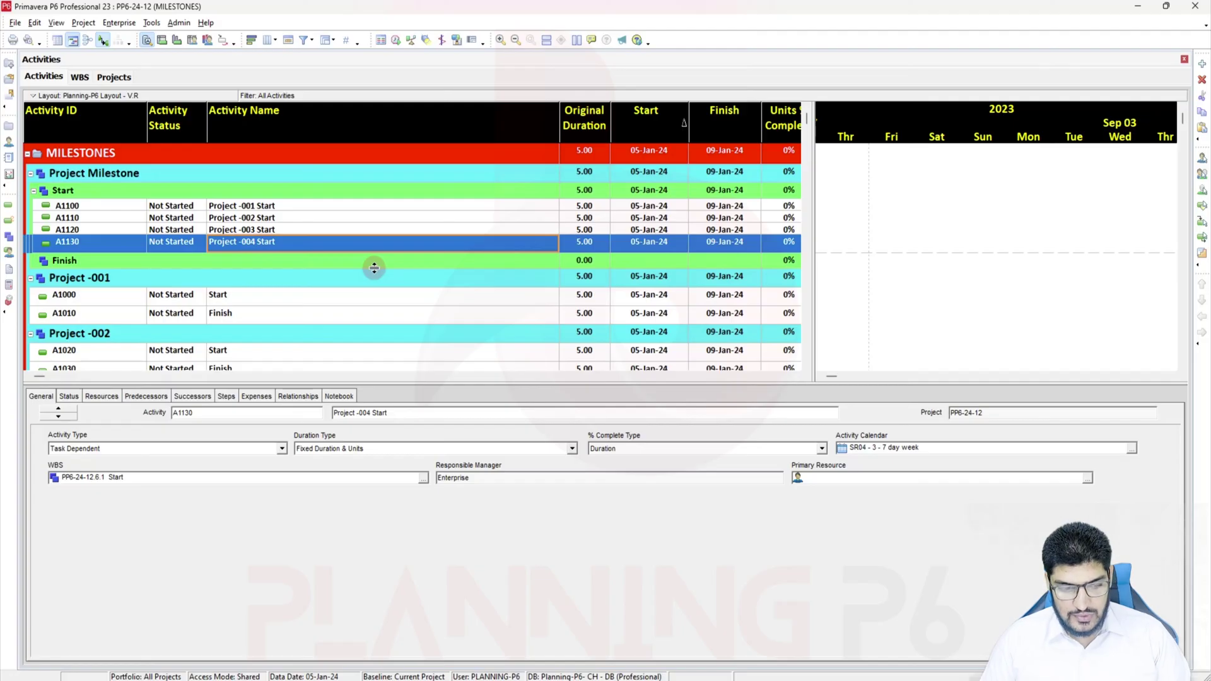
Step: Duplicate the Project -004 Start activity within the milestone Start element and rename the copy to "Project -005 Start"
{"action": "left_click", "coordinate": [300, 190]}
{"action": "key", "text": "ctrl+v"}
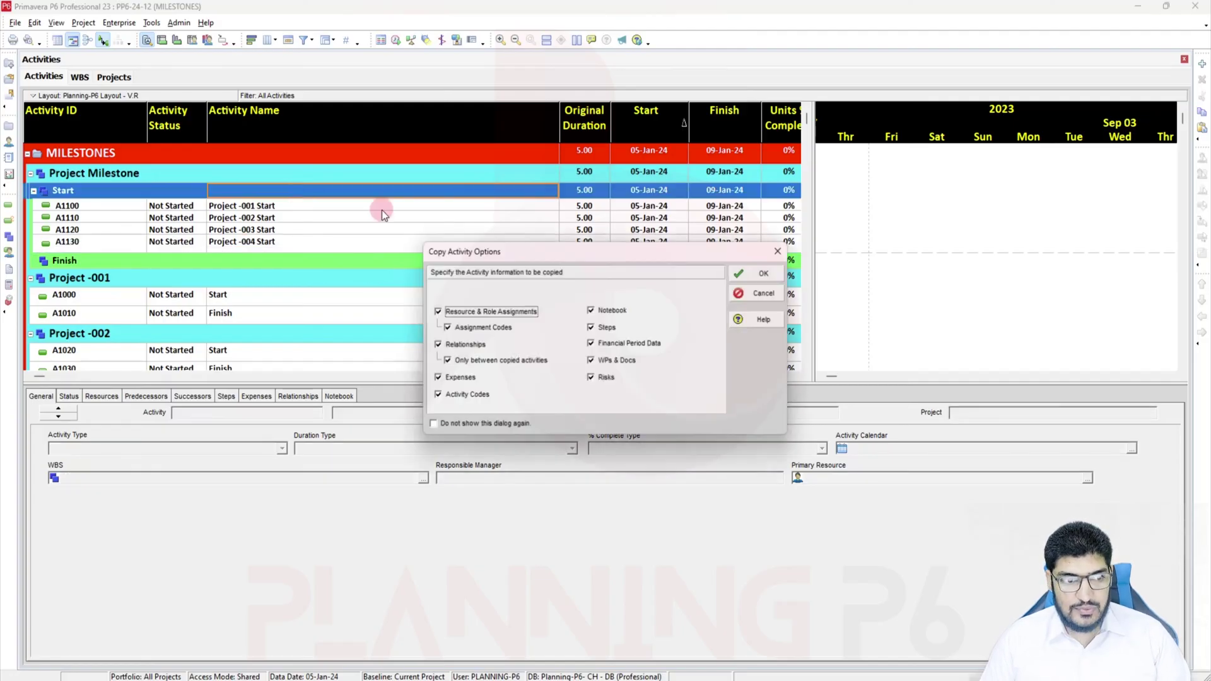
{"action": "left_click", "coordinate": [756, 277]}
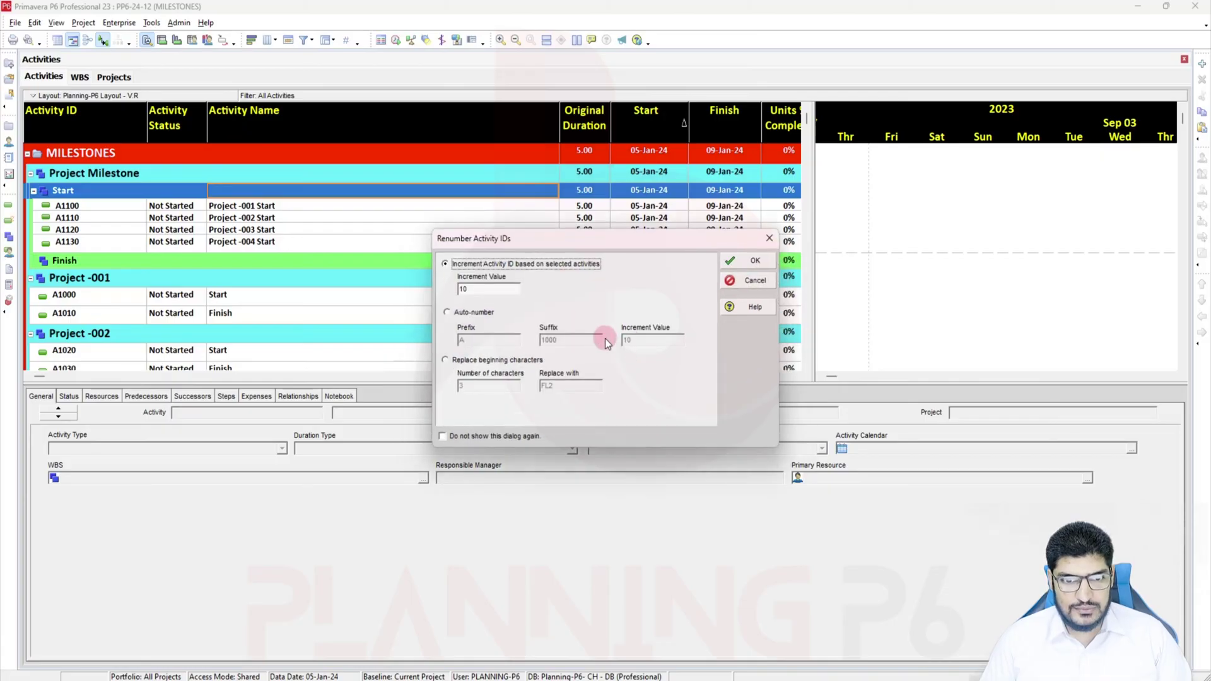
{"action": "left_click", "coordinate": [771, 265]}
{"action": "left_click", "coordinate": [255, 263]}
{"action": "left_click", "coordinate": [258, 261]}
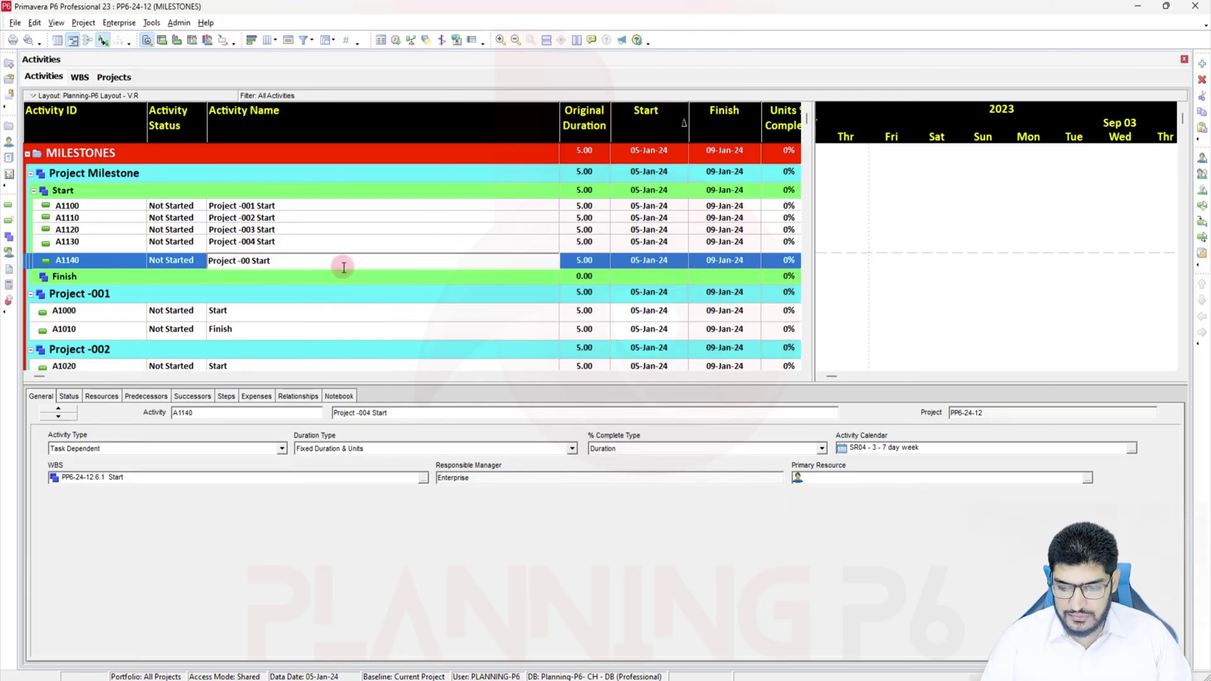
{"action": "type", "text": "5"}
{"action": "key", "text": "Return"}
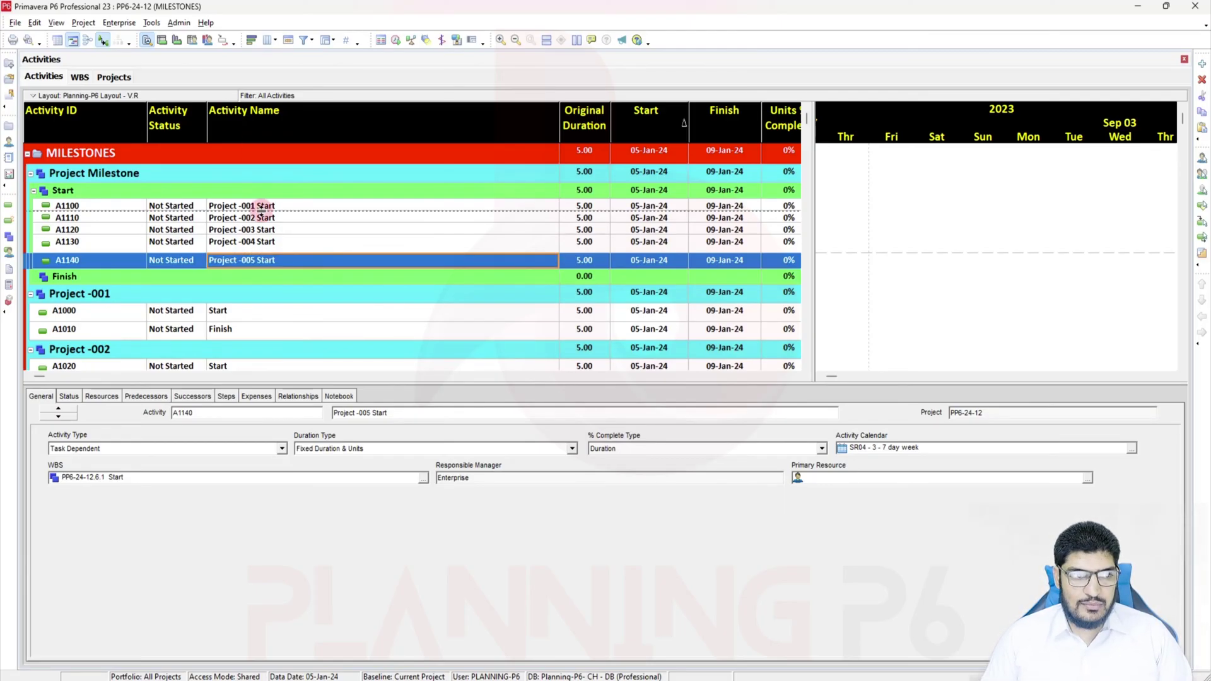
Step: Copy the five activities Project -001 Start to Project -005 Start into the milestone Finish element, keeping the default copy and renumbering options
{"action": "left_click", "coordinate": [271, 206]}
{"action": "key", "text": "shift+Down"}
{"action": "key", "text": "shift+Down"}
{"action": "key", "text": "shift+Down"}
{"action": "key", "text": "shift+Down"}
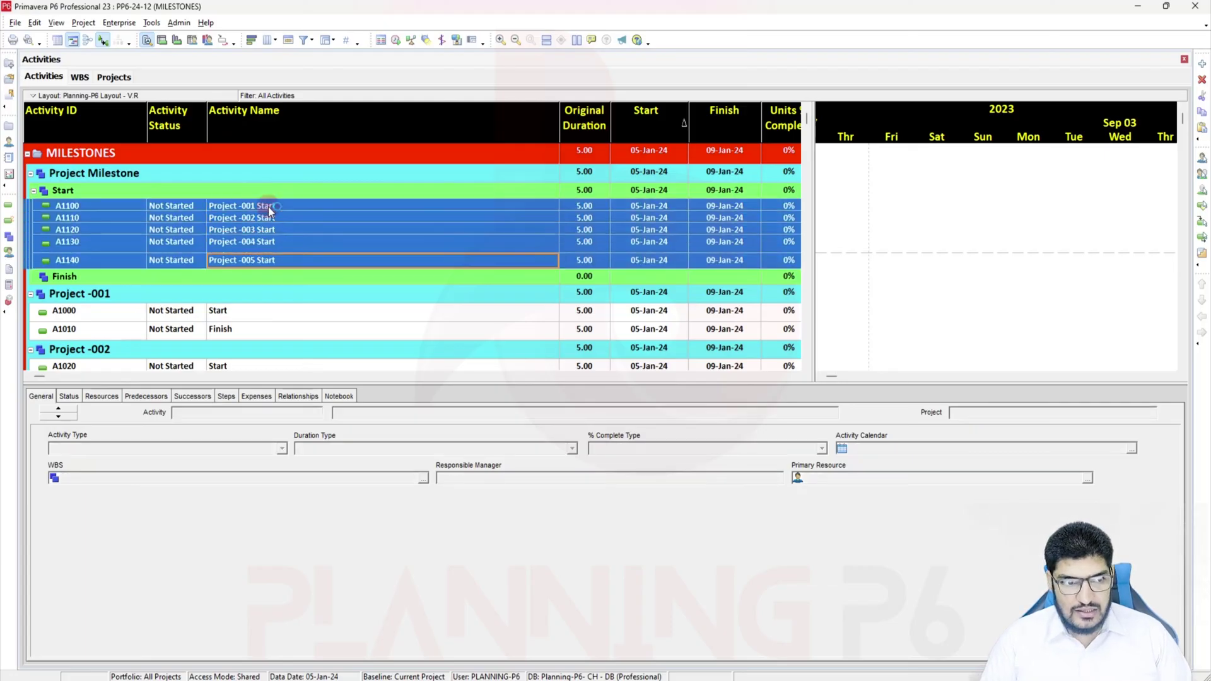
{"action": "right_click", "coordinate": [227, 265]}
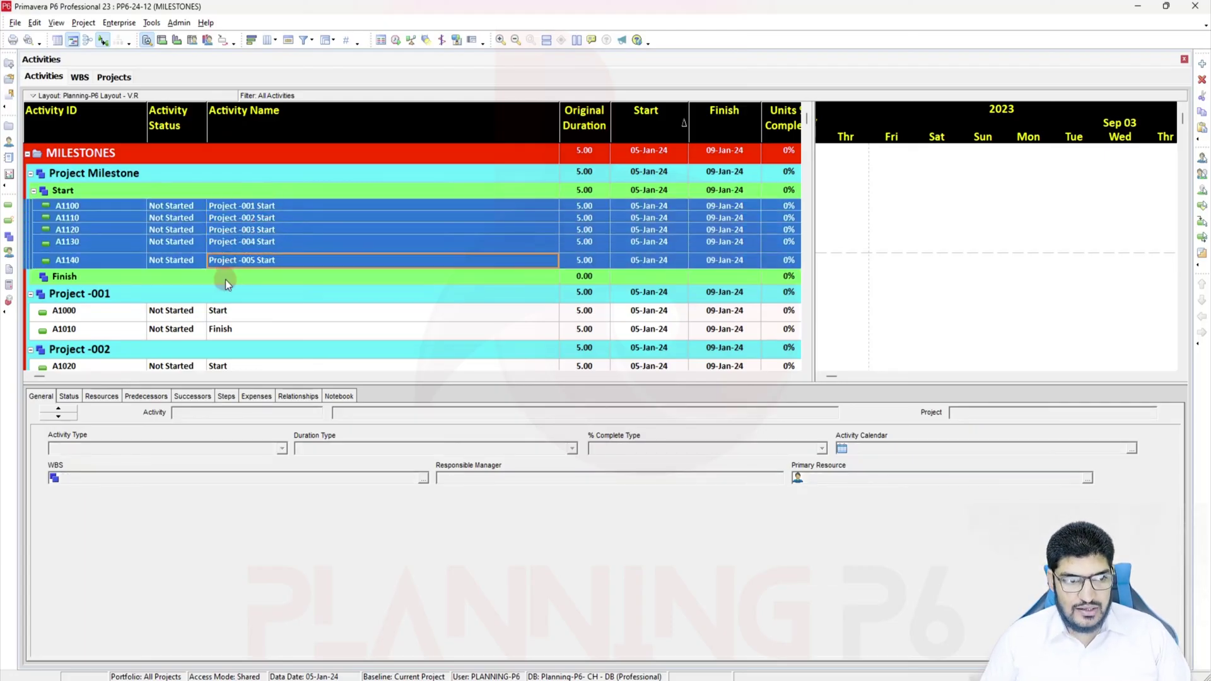
{"action": "left_click", "coordinate": [225, 280]}
{"action": "key", "text": "ctrl+v"}
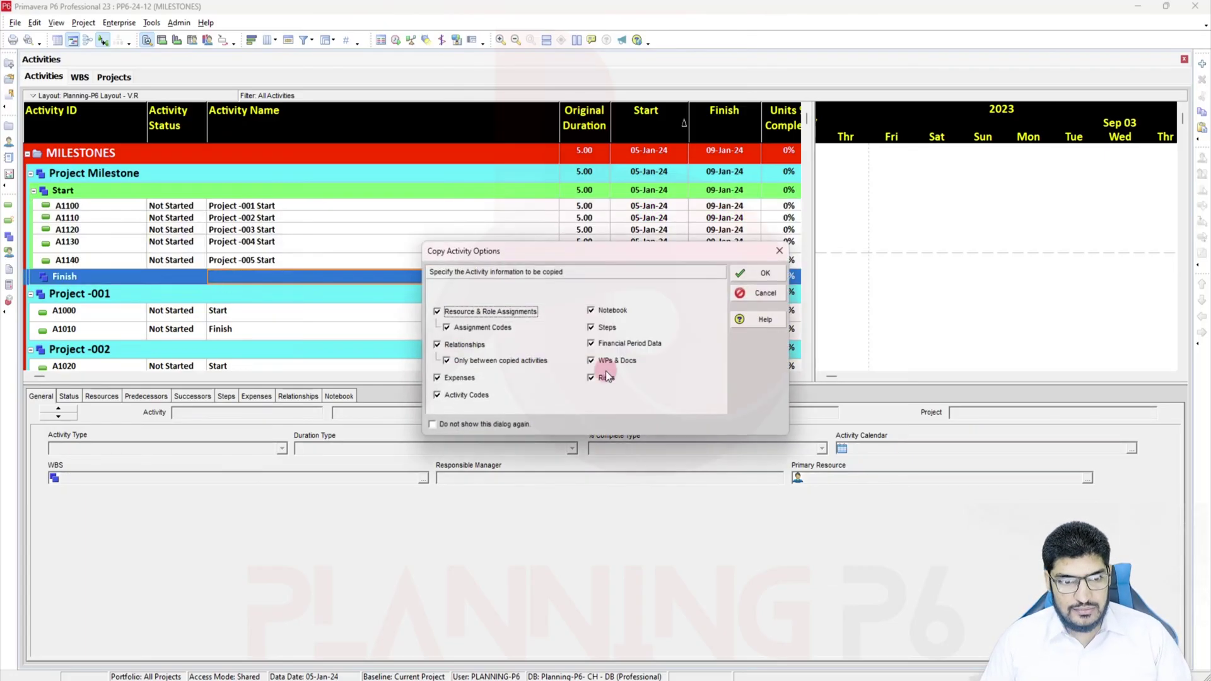
{"action": "left_click", "coordinate": [762, 273]}
{"action": "left_click", "coordinate": [756, 262]}
Step: Rename the first two copied activities in the milestone Finish element to "Project -001 Finish" and "Project -002 Finish"
{"action": "left_click", "coordinate": [279, 291]}
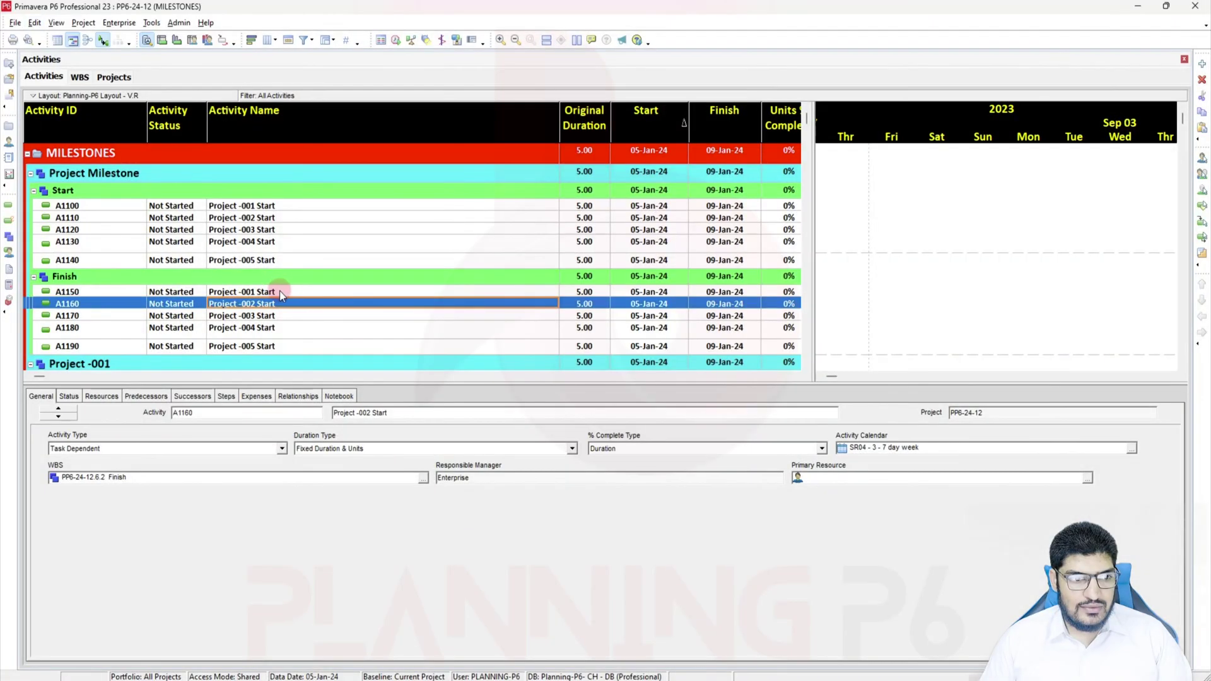
{"action": "left_click", "coordinate": [279, 291]}
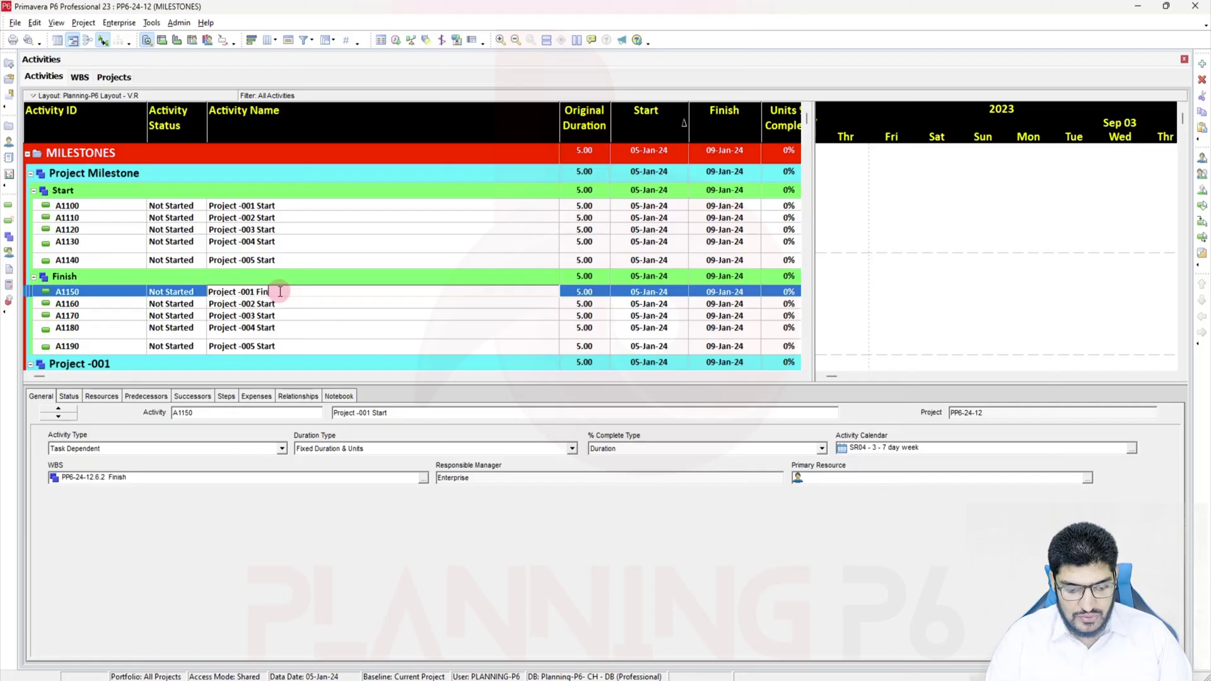
{"action": "type", "text": "Finish"}
{"action": "left_click_drag", "start_coordinate": [280, 291], "coordinate": [255, 292]}
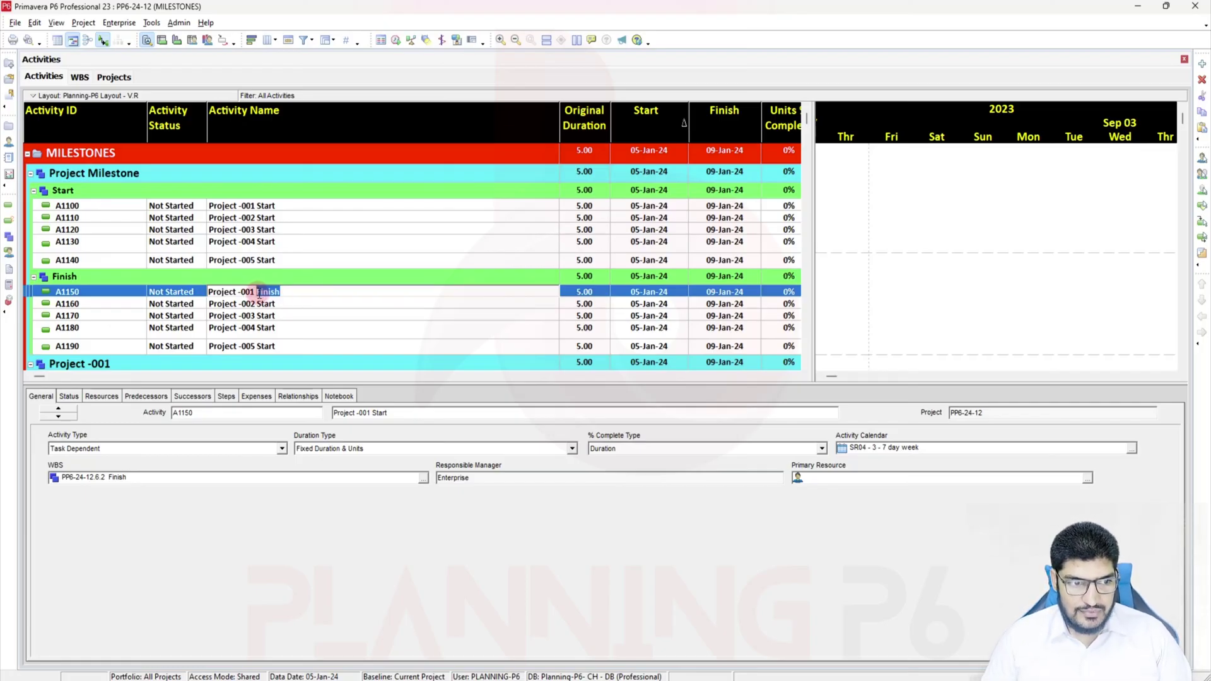
{"action": "left_click", "coordinate": [284, 304]}
{"action": "double_click", "coordinate": [283, 306]}
{"action": "type", "text": "Finish"}
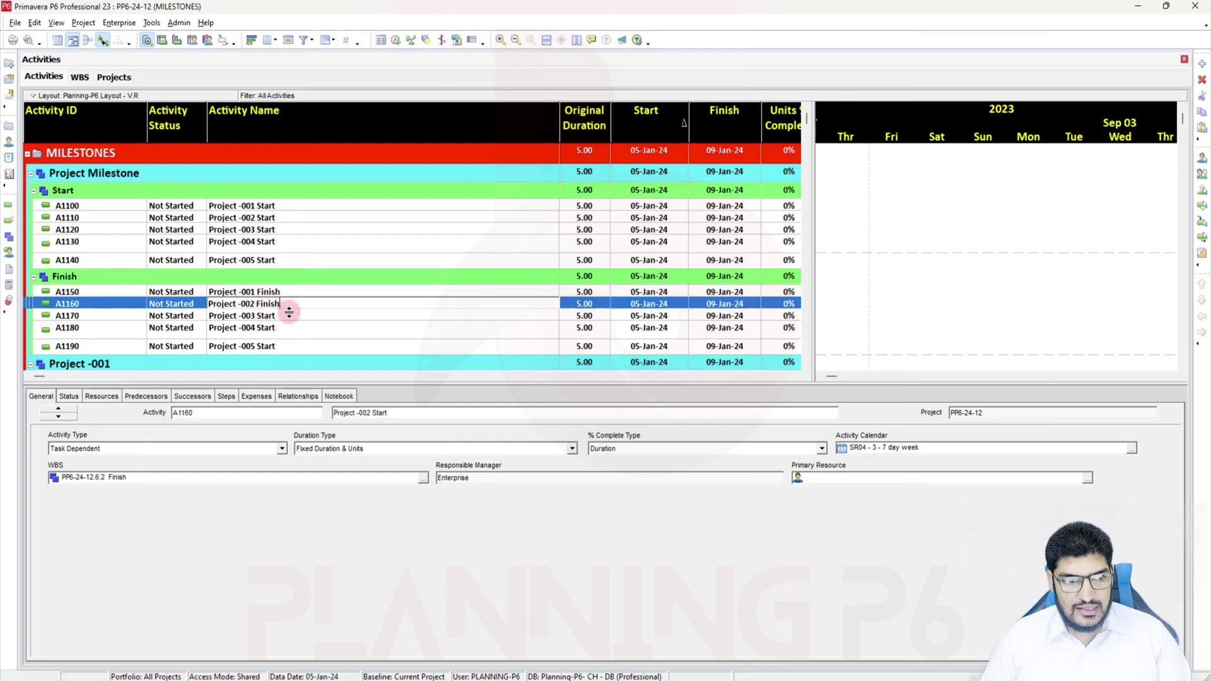
Step: Rename the remaining three copies in the milestone Finish element to "Project -003 Finish", "Project -004 Finish" and "Project -005 Finish"
{"action": "left_click", "coordinate": [280, 316]}
{"action": "double_click", "coordinate": [264, 316]}
{"action": "type", "text": "Finish"}
{"action": "left_click", "coordinate": [259, 328]}
{"action": "double_click", "coordinate": [255, 329]}
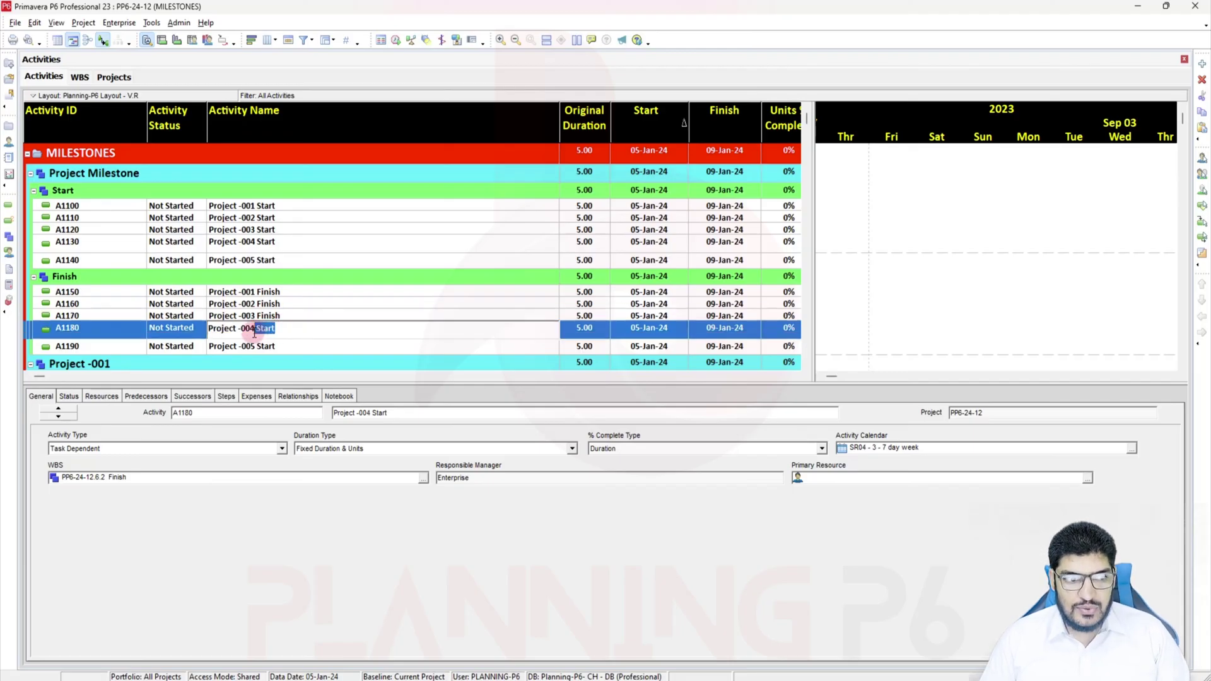
{"action": "type", "text": "Finish"}
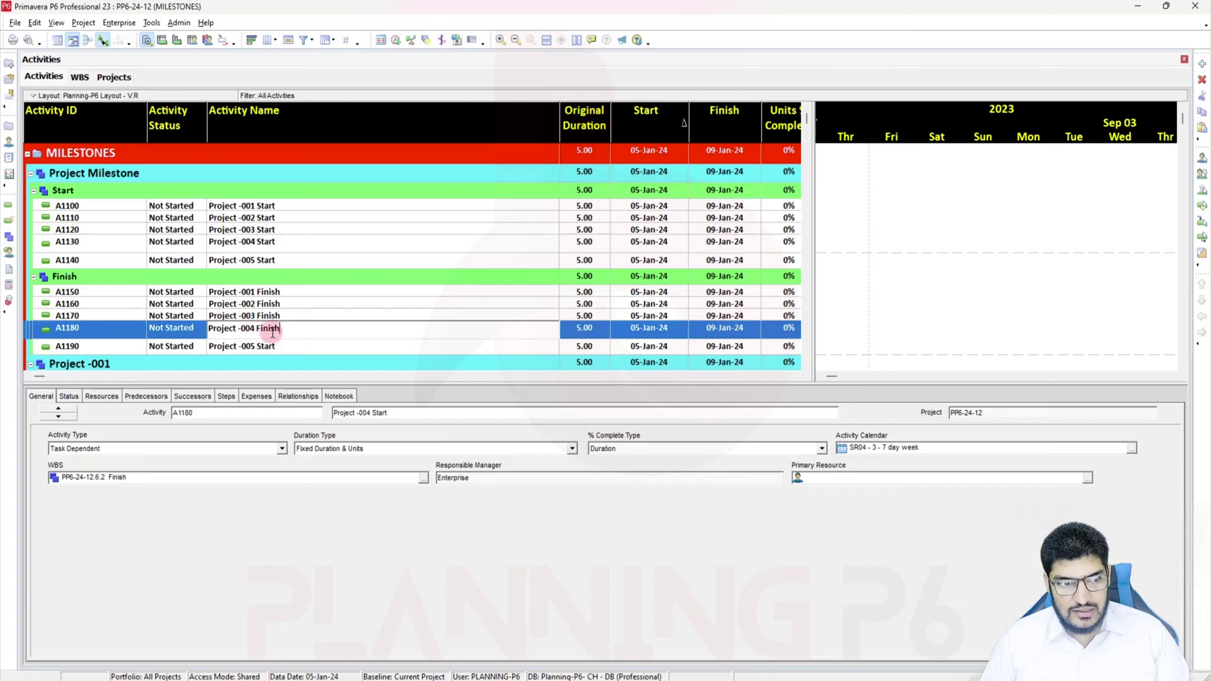
{"action": "left_click", "coordinate": [282, 350]}
{"action": "double_click", "coordinate": [261, 347]}
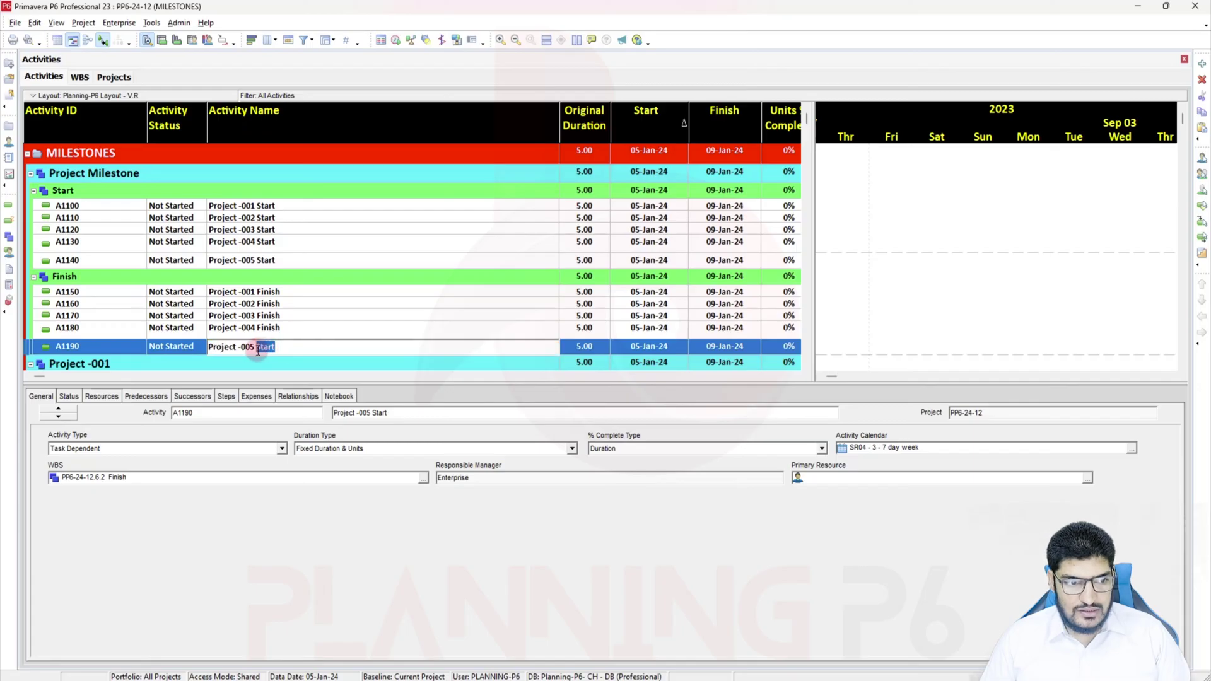
{"action": "type", "text": "Finish"}
{"action": "key", "text": "Return"}
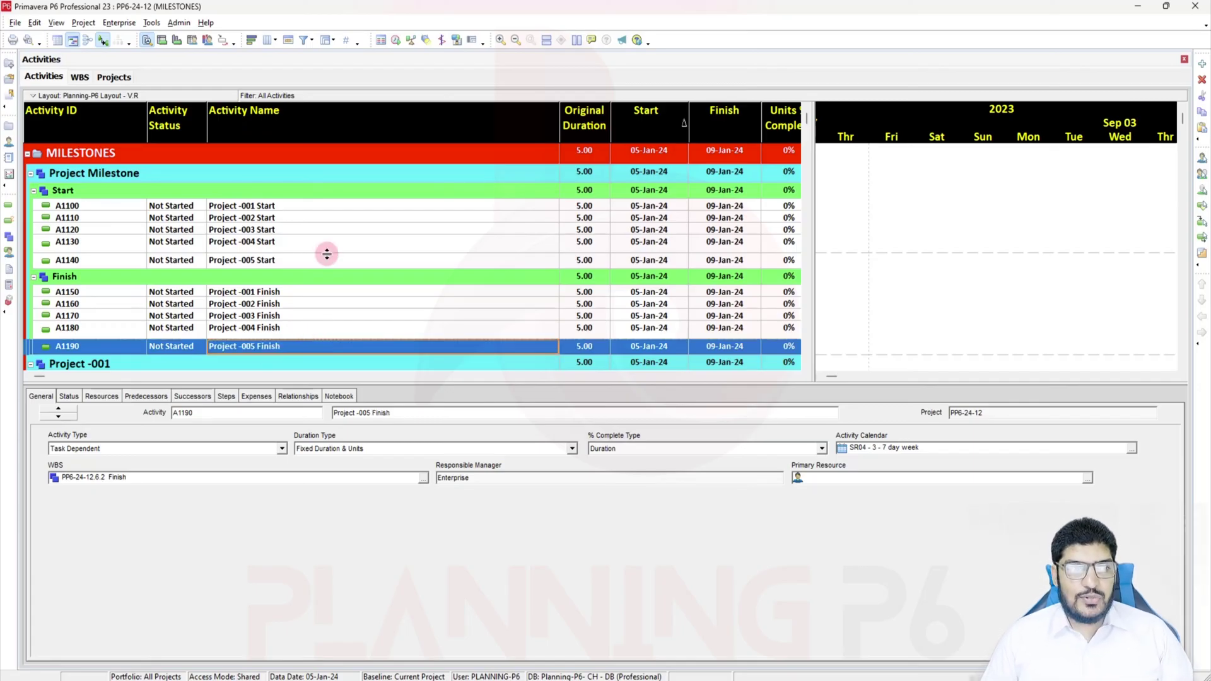
Step: Find "activity type" among the available columns and add Activity Type to the activity table's selected columns
{"action": "right_click", "coordinate": [464, 130]}
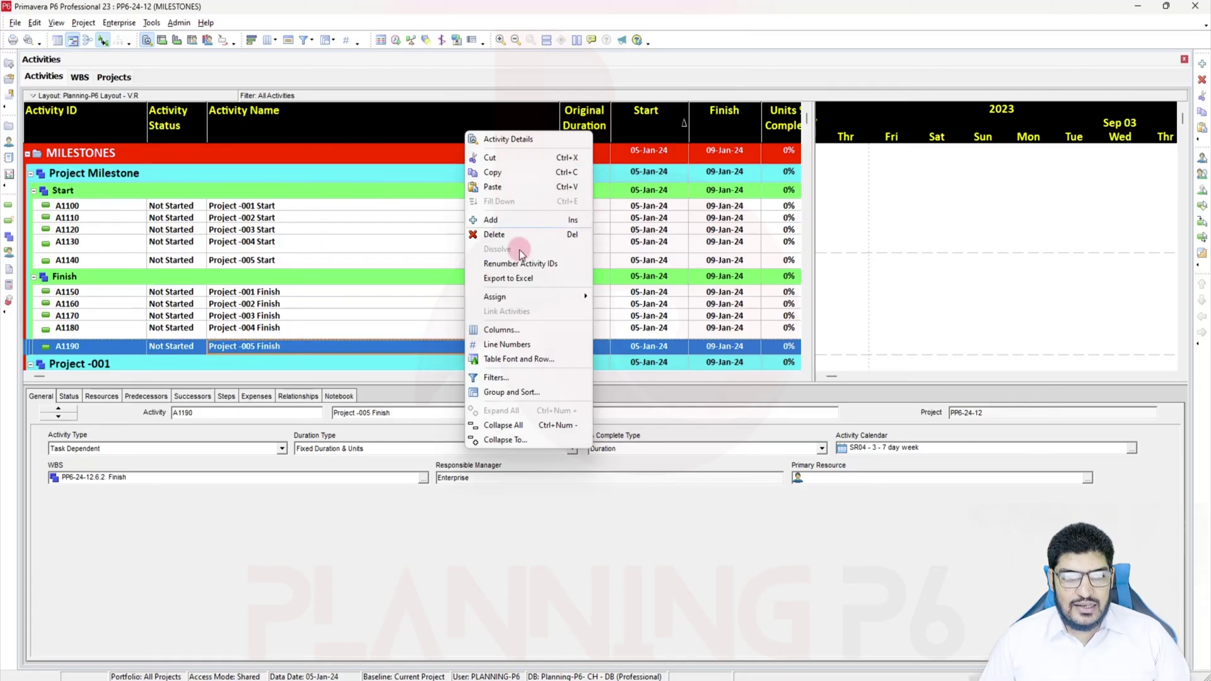
{"action": "left_click", "coordinate": [507, 338]}
{"action": "right_click", "coordinate": [332, 236]}
{"action": "left_click", "coordinate": [317, 255]}
{"action": "type", "text": "activity type"}
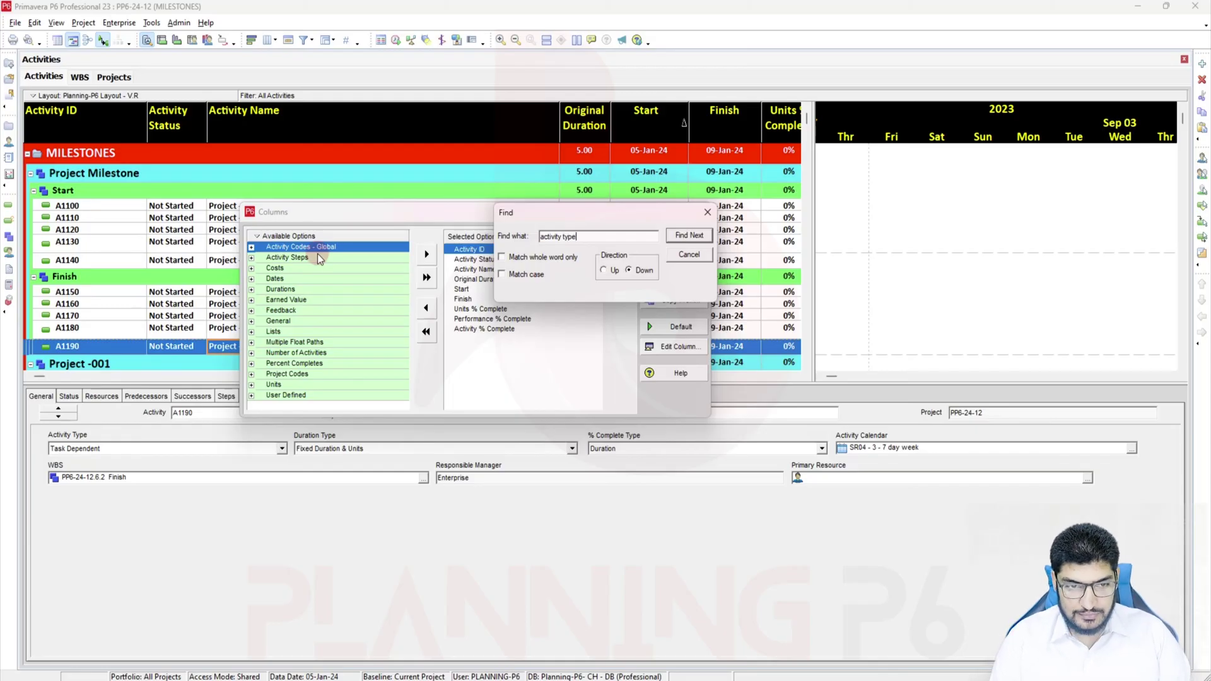
{"action": "key", "text": "Return"}
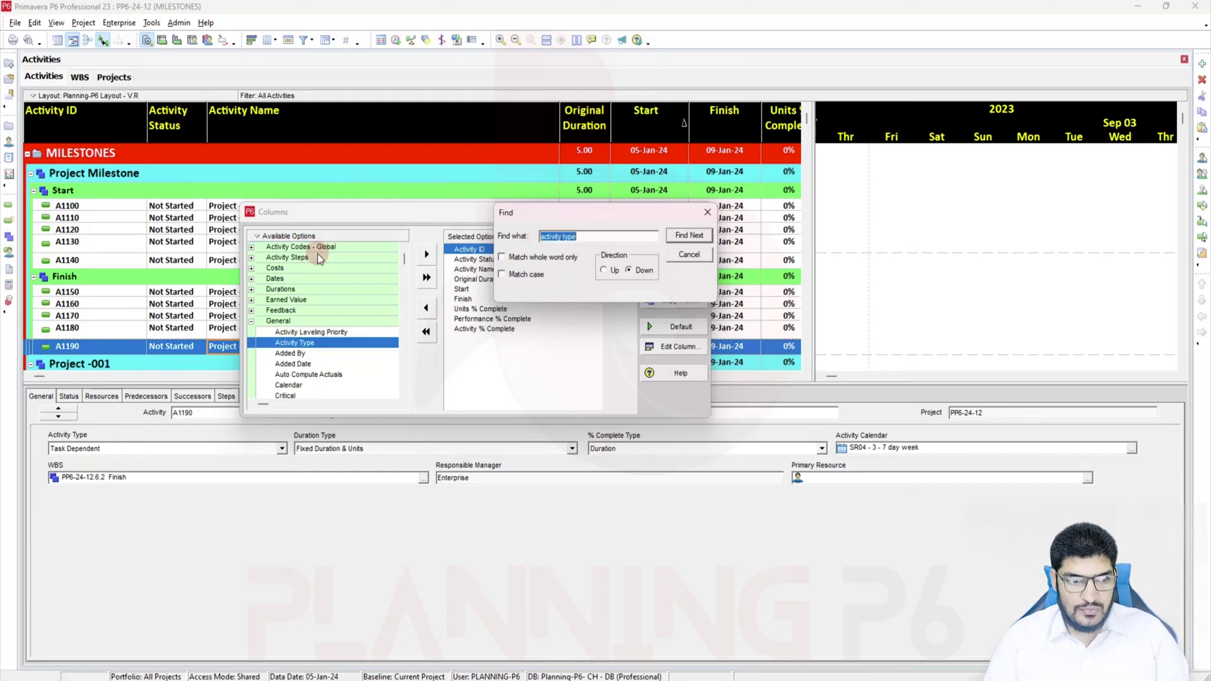
{"action": "double_click", "coordinate": [355, 344]}
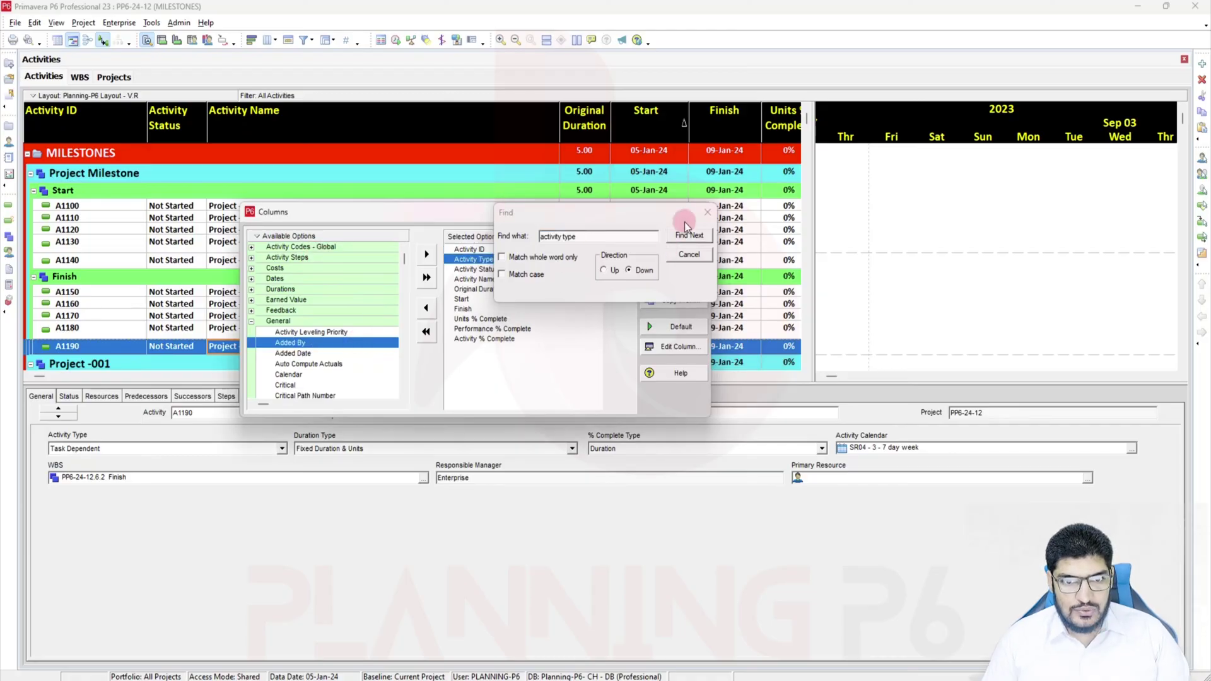
Step: Place the Activity Type column directly after Activity Name and widen it to show its full text
{"action": "left_click", "coordinate": [707, 212]}
{"action": "left_click", "coordinate": [499, 259]}
{"action": "left_click_drag", "start_coordinate": [502, 262], "coordinate": [502, 286]}
{"action": "left_click", "coordinate": [667, 237]}
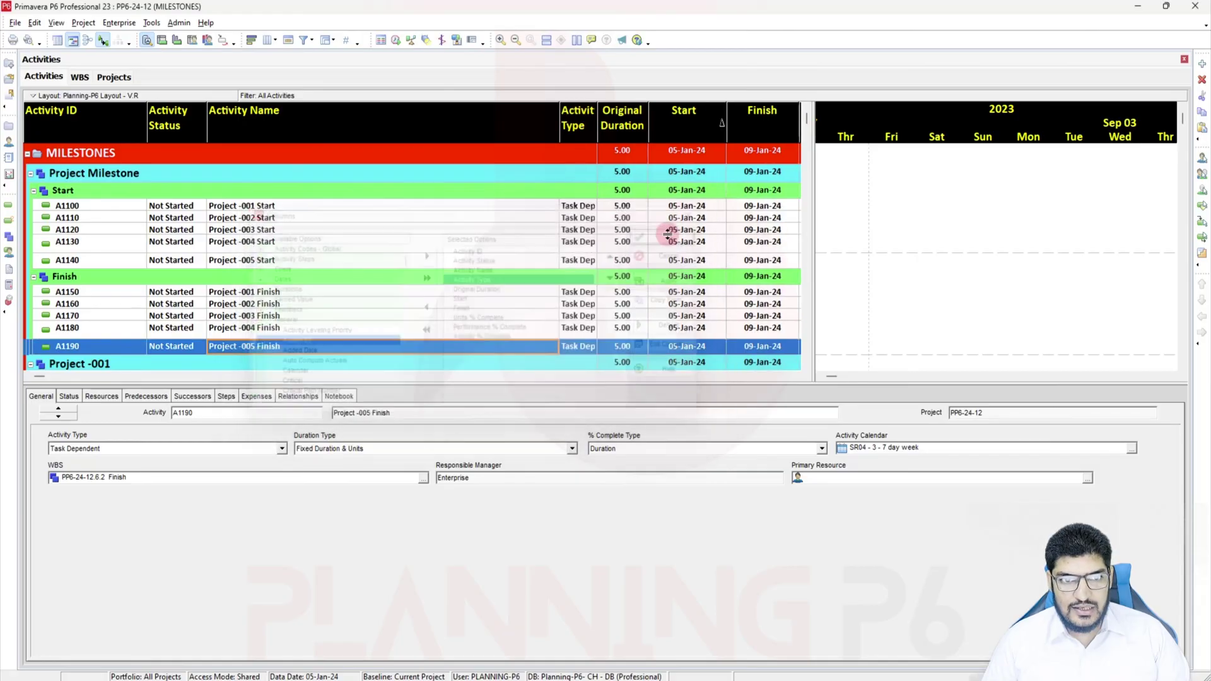
{"action": "left_click_drag", "start_coordinate": [596, 131], "coordinate": [659, 132]}
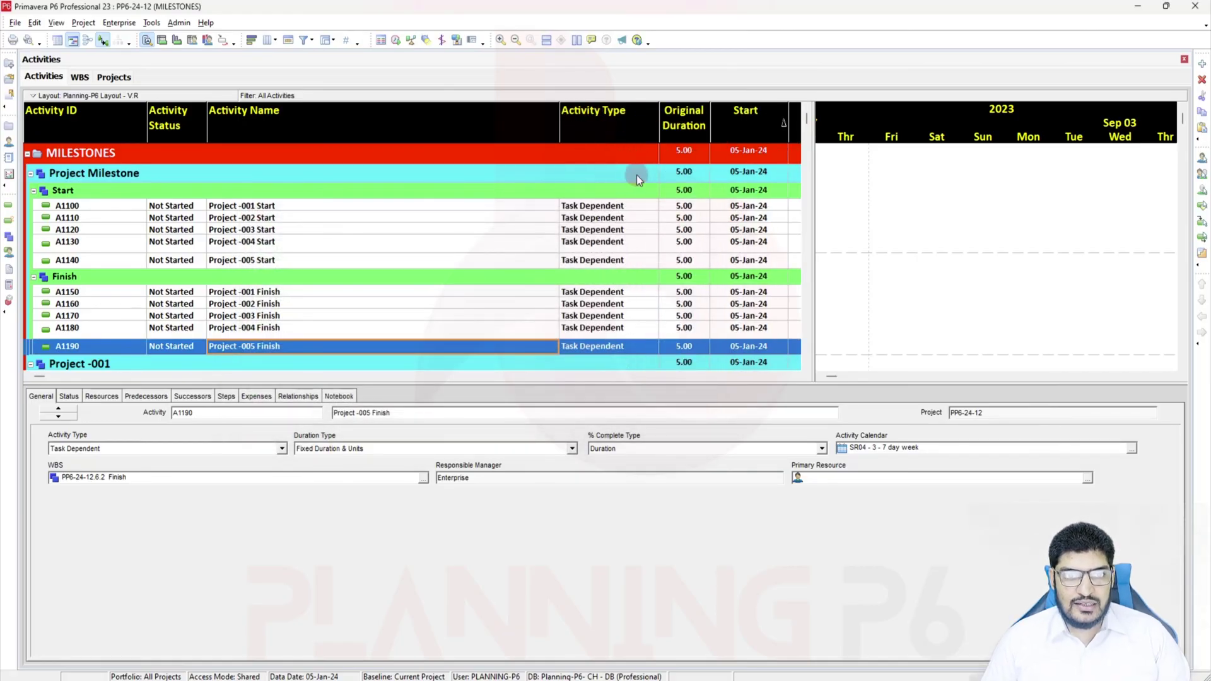
Step: Set Project -001 Start's activity type to Start Milestone and fill it down through Project -005 Start
{"action": "left_click", "coordinate": [600, 210]}
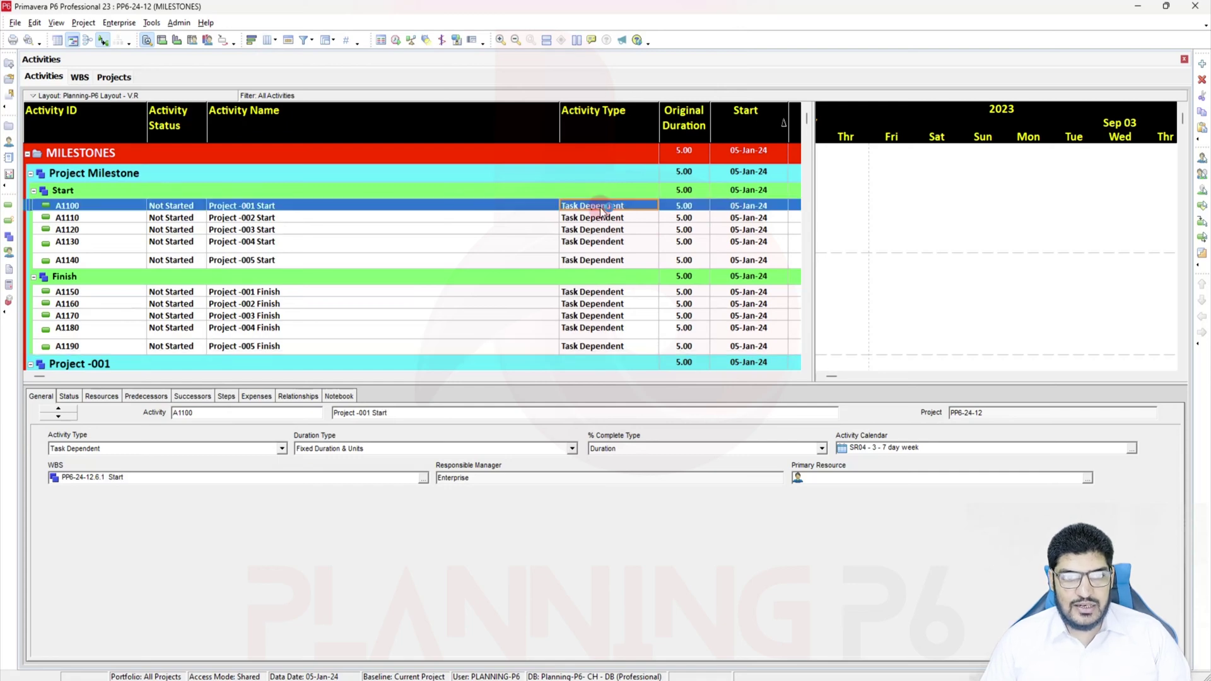
{"action": "left_click", "coordinate": [601, 210]}
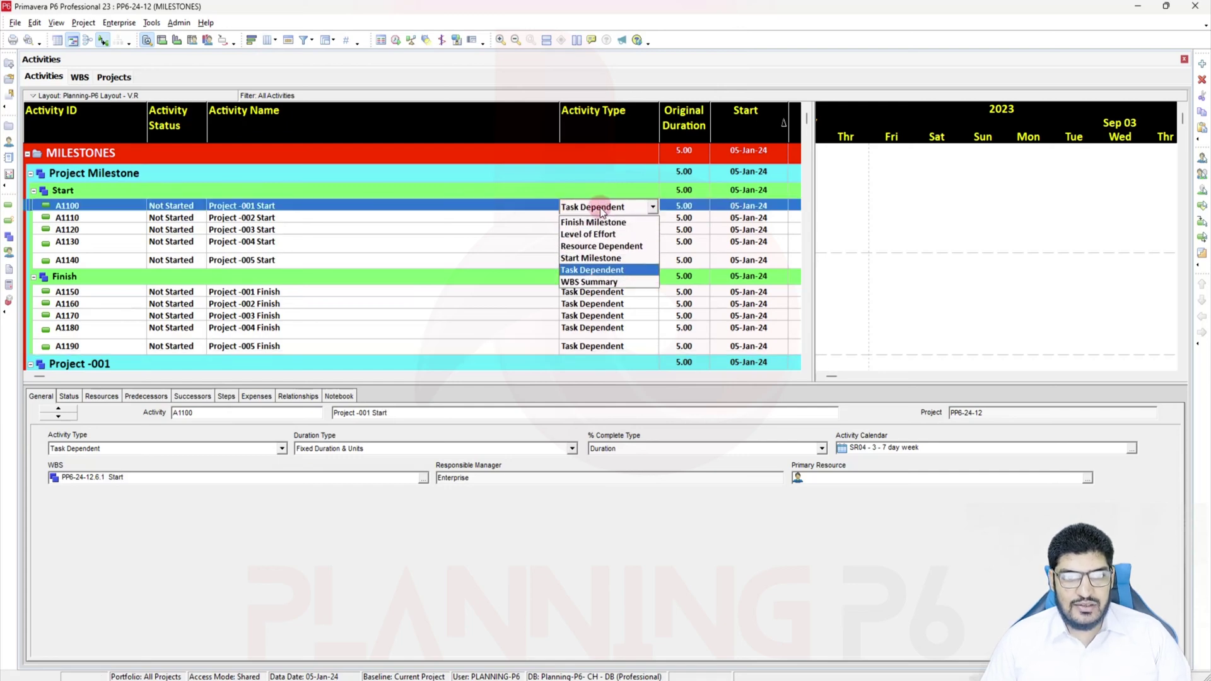
{"action": "left_click", "coordinate": [604, 258]}
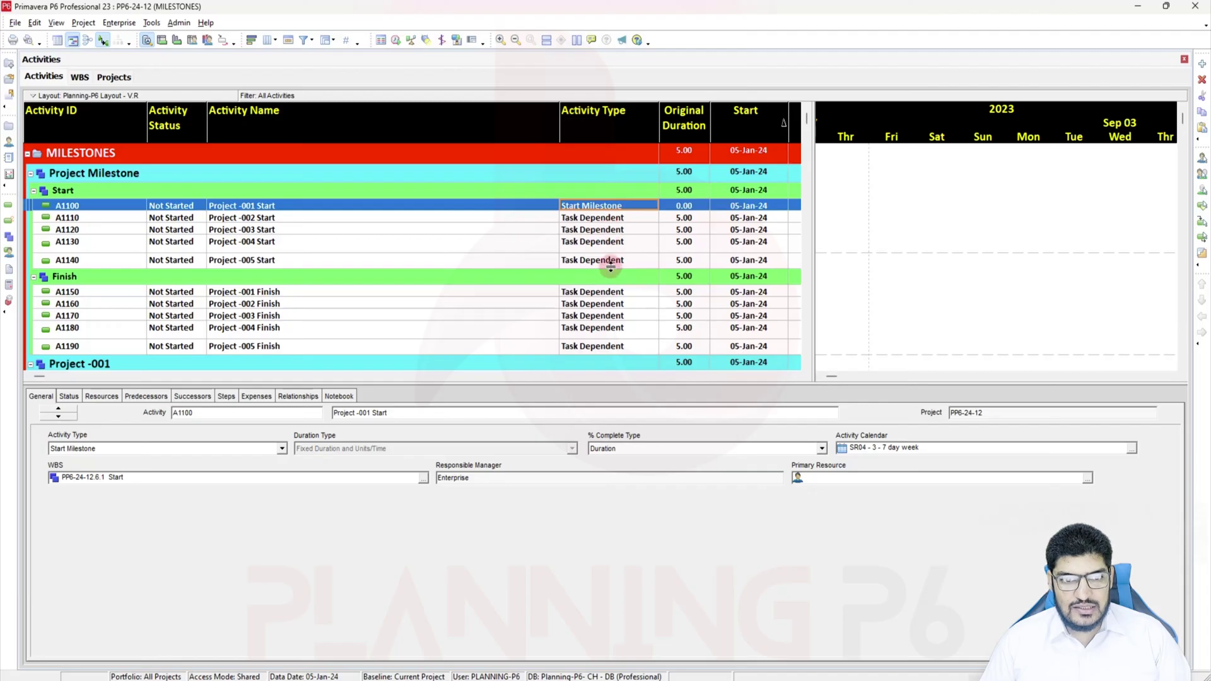
{"action": "left_click", "coordinate": [611, 260], "text": "shift"}
{"action": "right_click", "coordinate": [609, 243]}
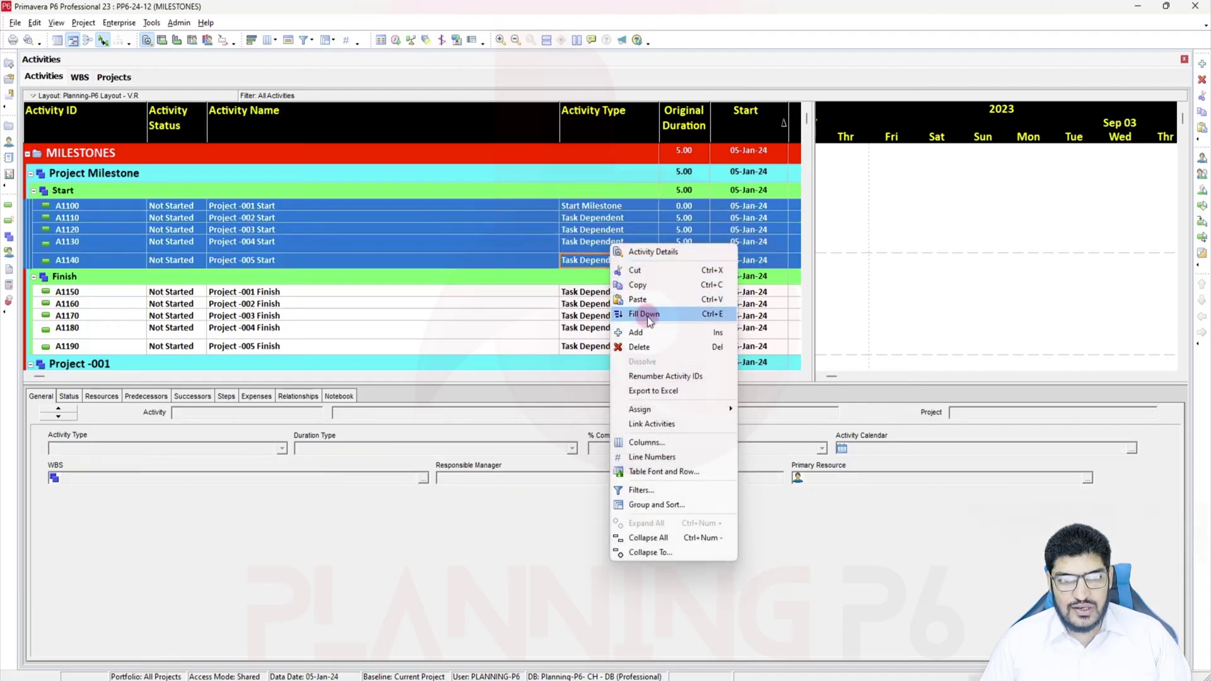
{"action": "left_click", "coordinate": [646, 314]}
Step: Set the activity type of Project -001 Finish through Project -005 Finish to Finish Milestone, and narrow the Activity Name column
{"action": "left_click", "coordinate": [609, 293]}
{"action": "left_click", "coordinate": [610, 294]}
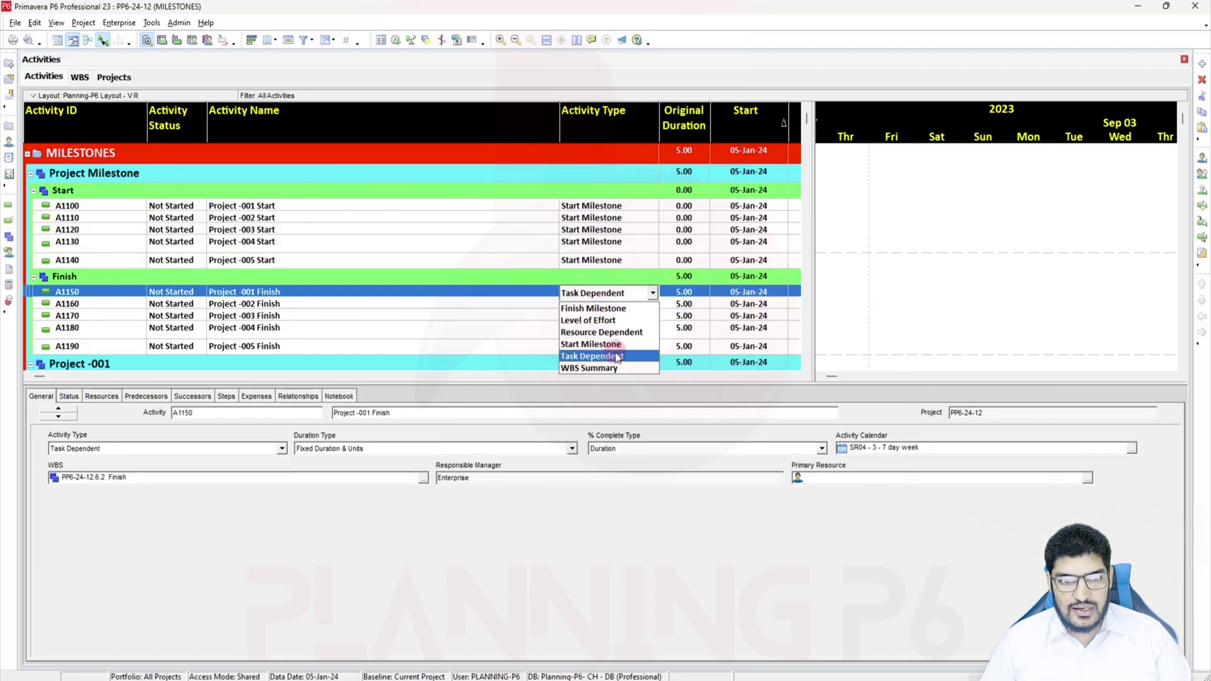
{"action": "left_click", "coordinate": [609, 309]}
{"action": "left_click", "coordinate": [610, 346], "text": "shift"}
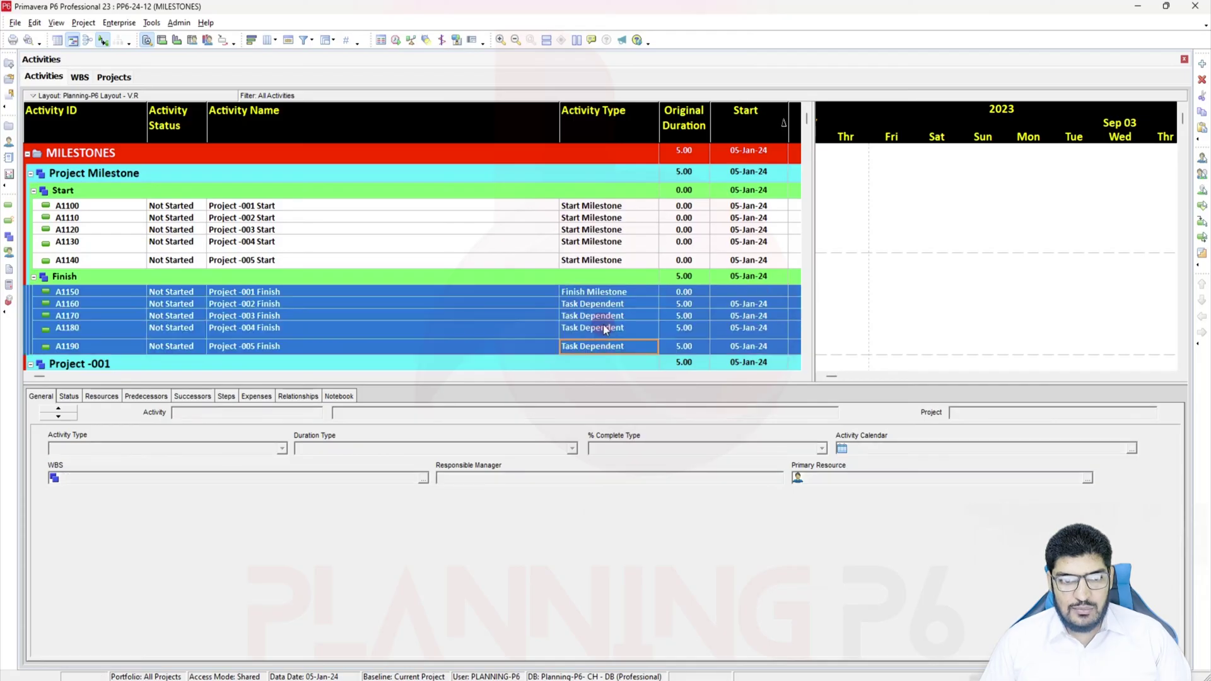
{"action": "right_click", "coordinate": [604, 314]}
{"action": "left_click", "coordinate": [636, 384]}
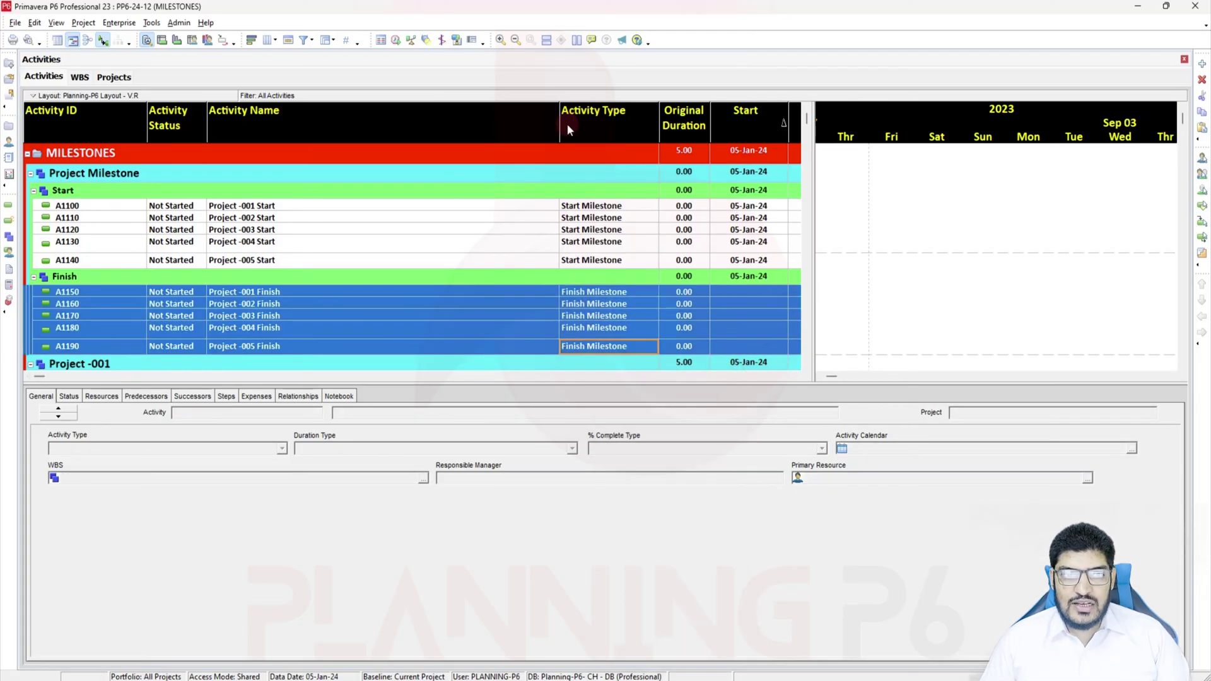
{"action": "left_click_drag", "start_coordinate": [559, 123], "coordinate": [438, 123]}
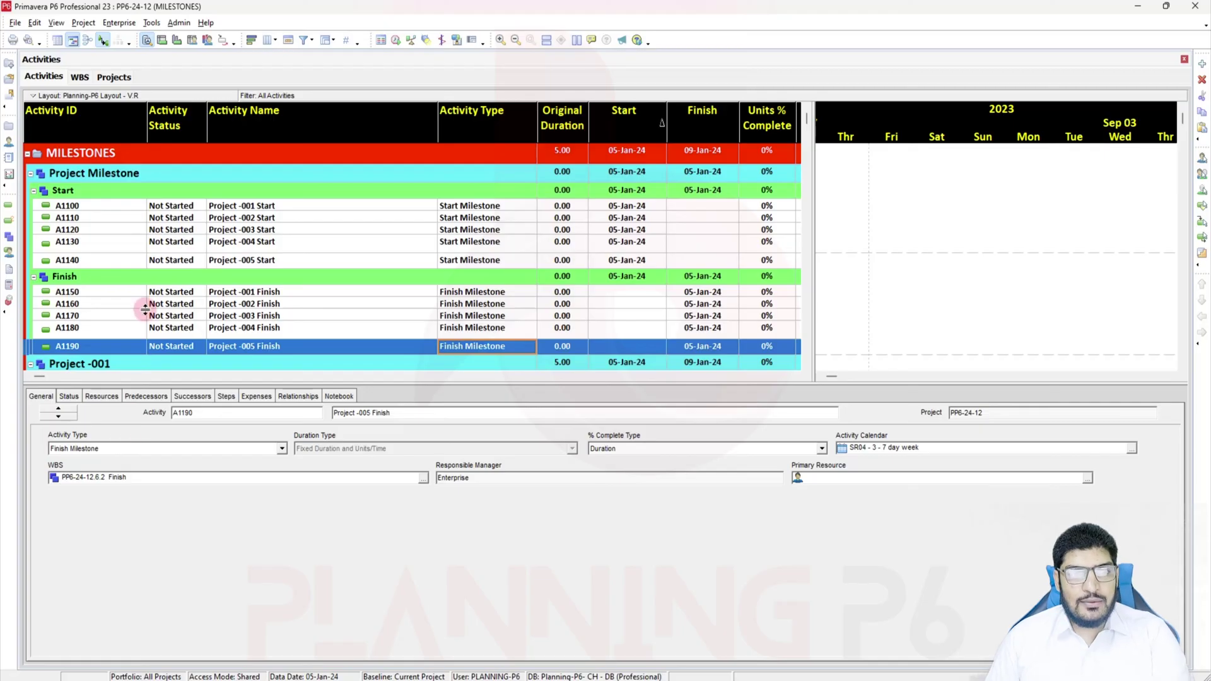
Step: Assign Project -001's Start activity (A1000) as predecessor of the Project -001 Start milestone with an SS relationship
{"action": "left_click", "coordinate": [299, 205]}
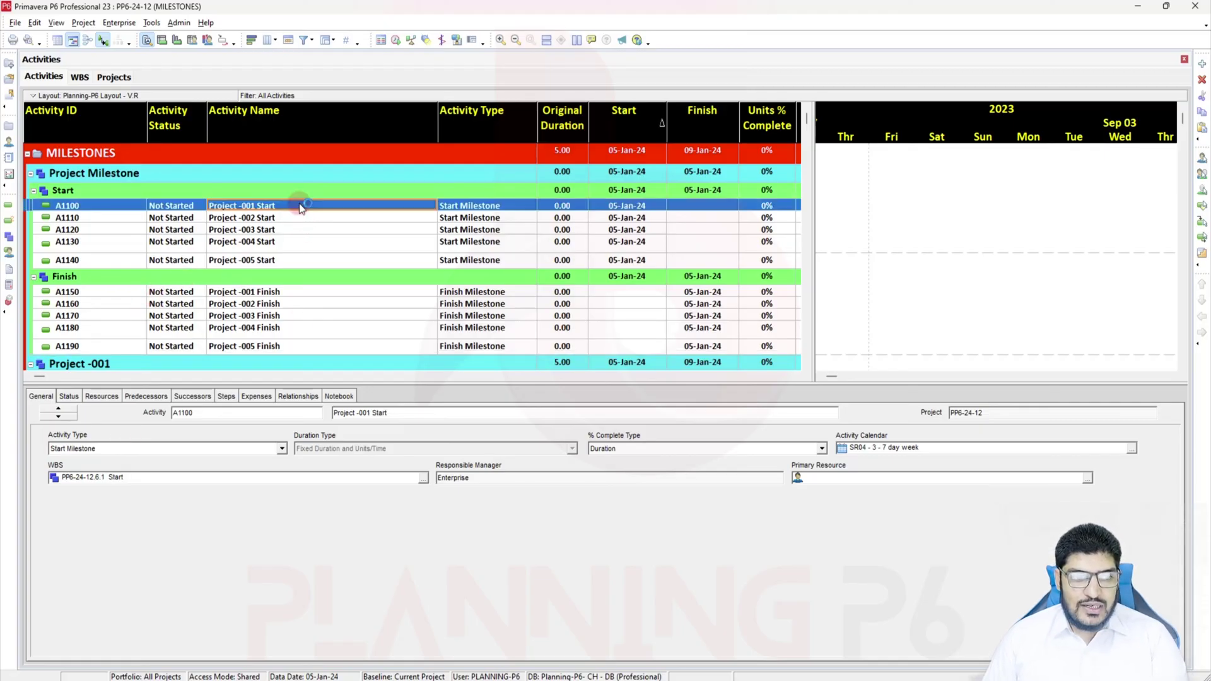
{"action": "left_click", "coordinate": [302, 397]}
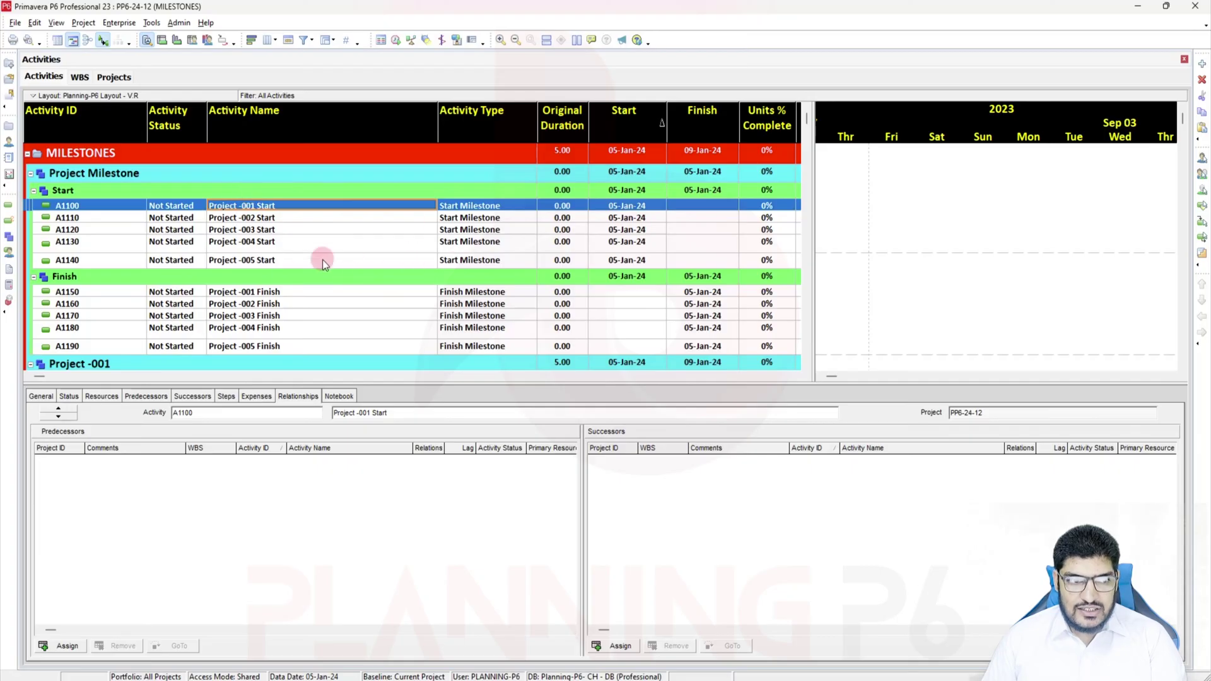
{"action": "left_click", "coordinate": [68, 646]}
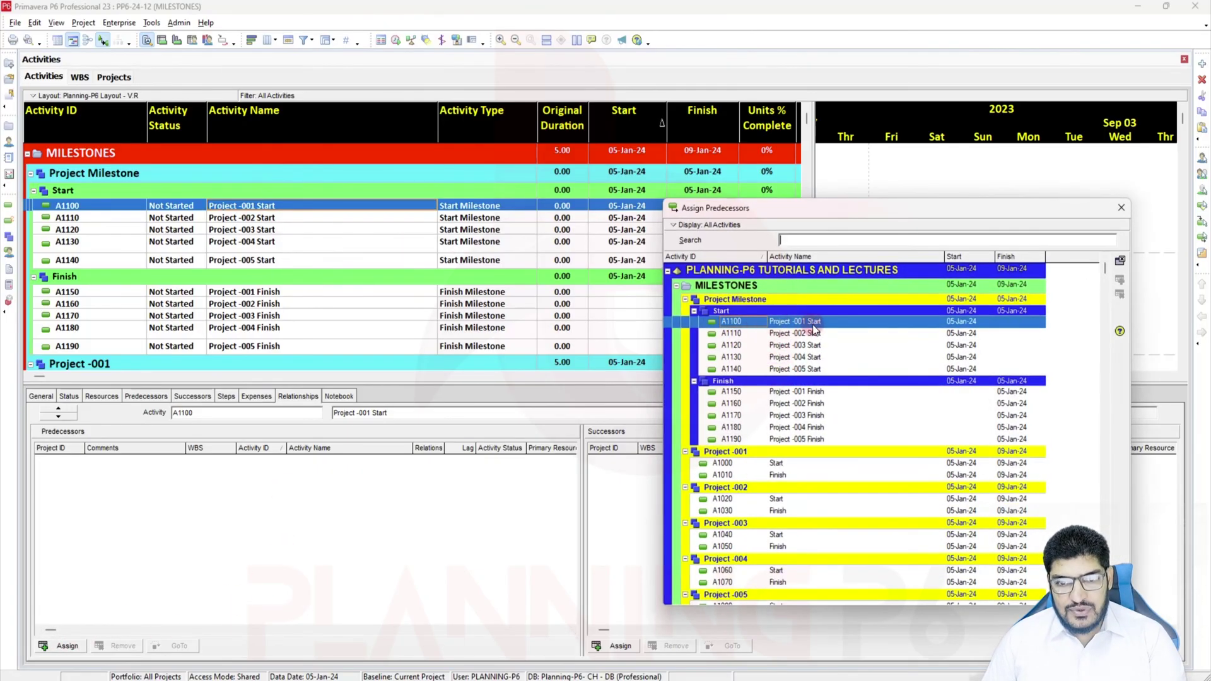
{"action": "left_click", "coordinate": [769, 467]}
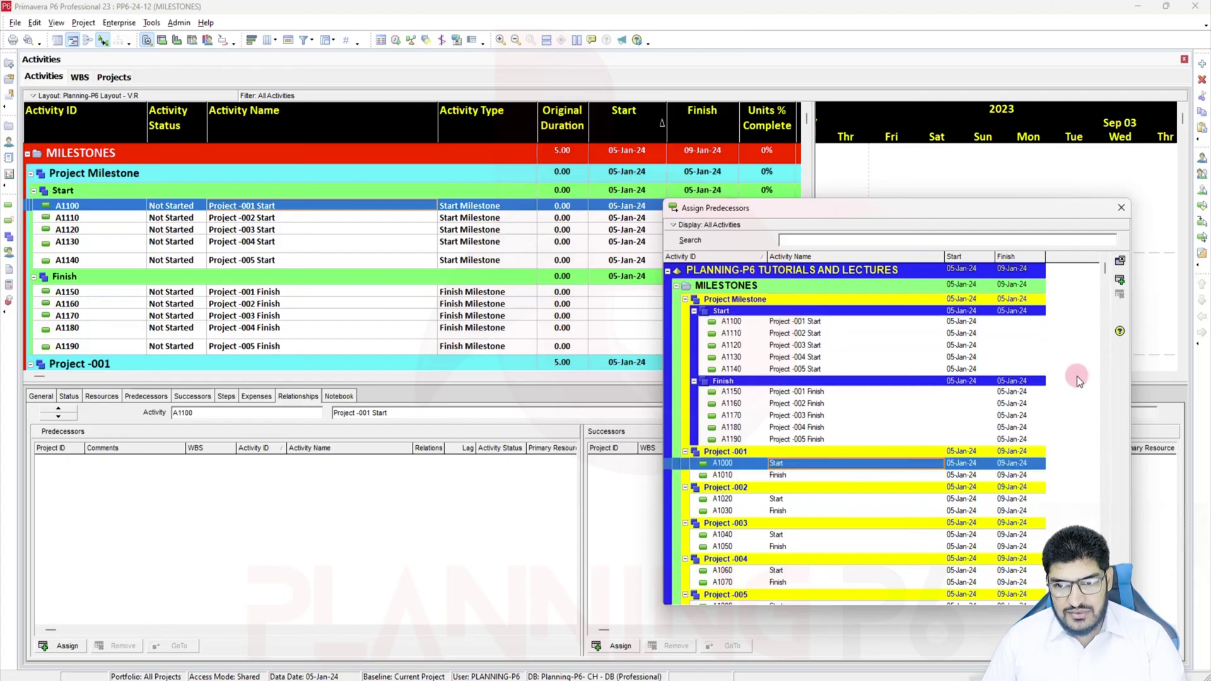
{"action": "left_click", "coordinate": [1121, 282]}
{"action": "left_click", "coordinate": [1121, 209]}
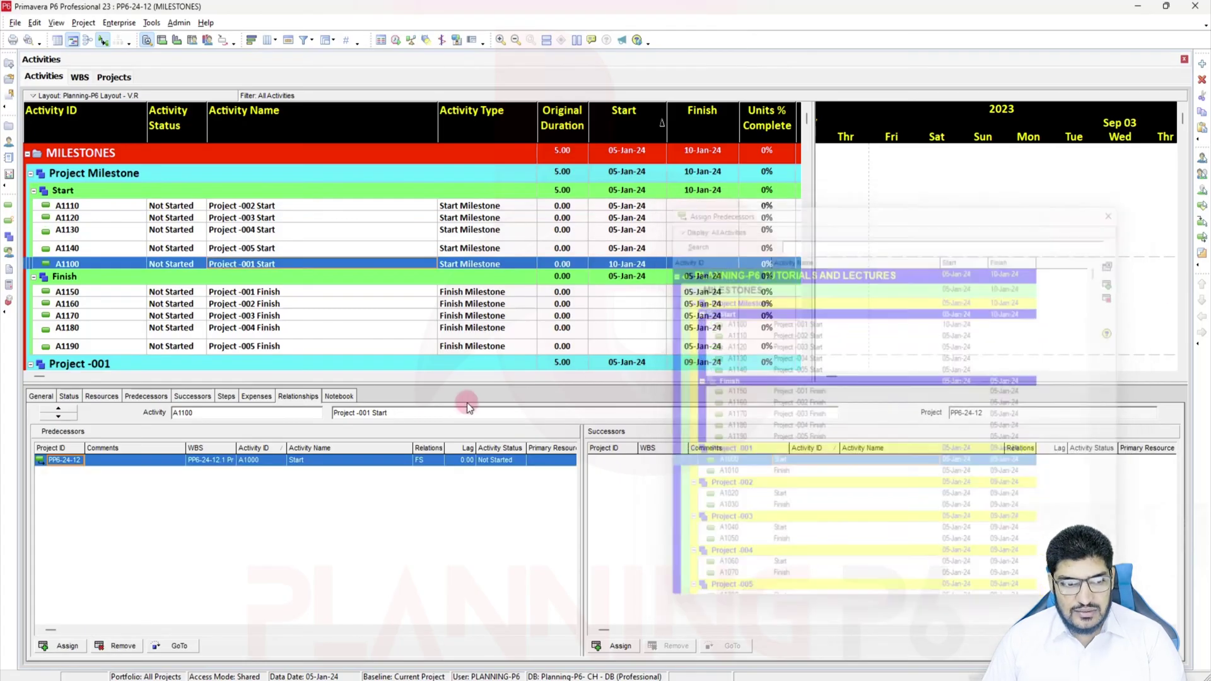
{"action": "left_click", "coordinate": [423, 464]}
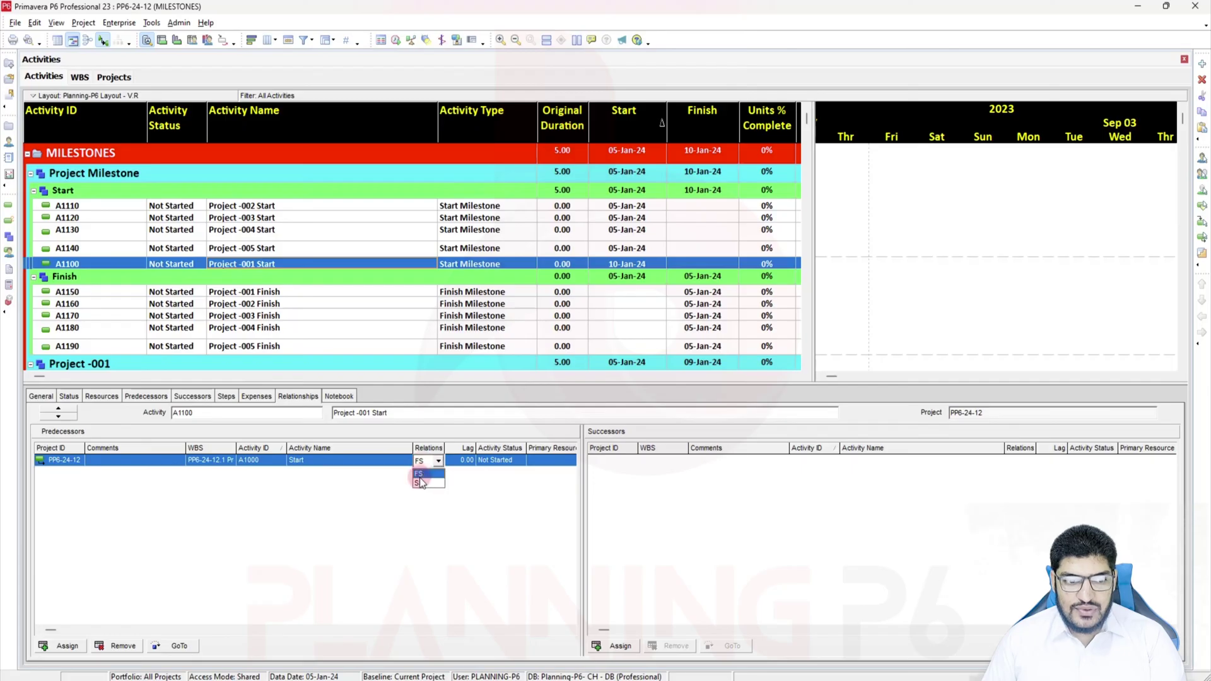
{"action": "left_click", "coordinate": [420, 484]}
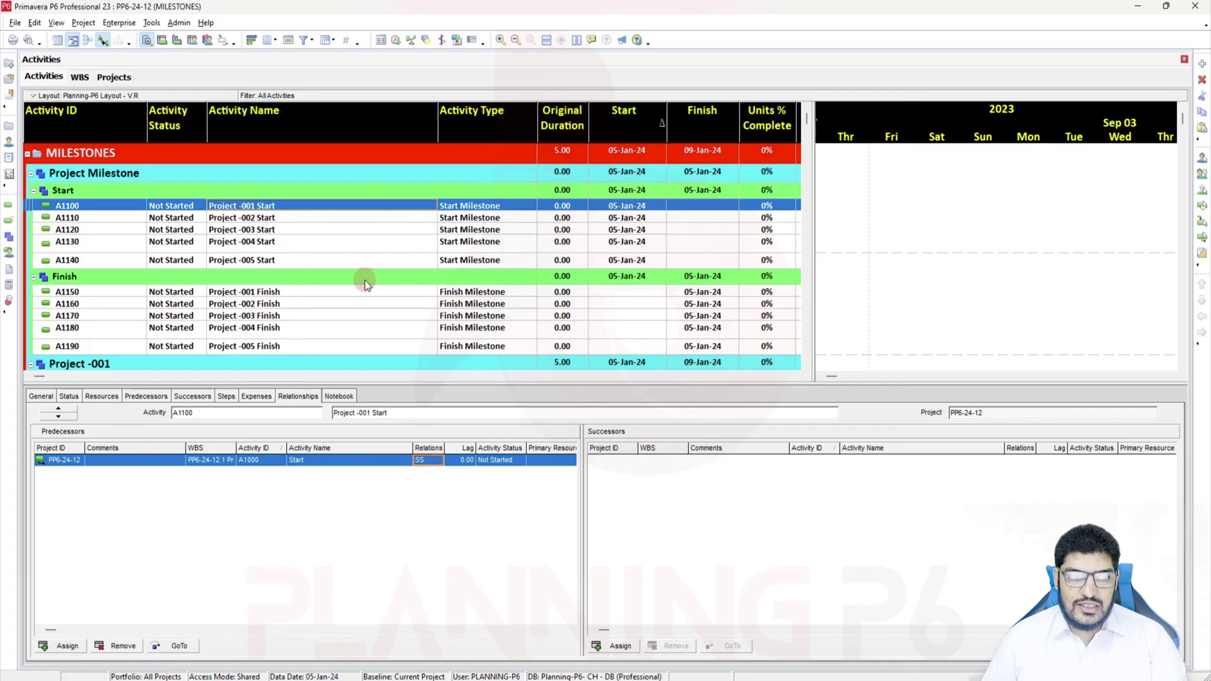
Step: Assign Project -002's Start activity (A1020) as predecessor of the Project -002 Start milestone, and sort the activities by Activity ID
{"action": "left_click", "coordinate": [336, 218]}
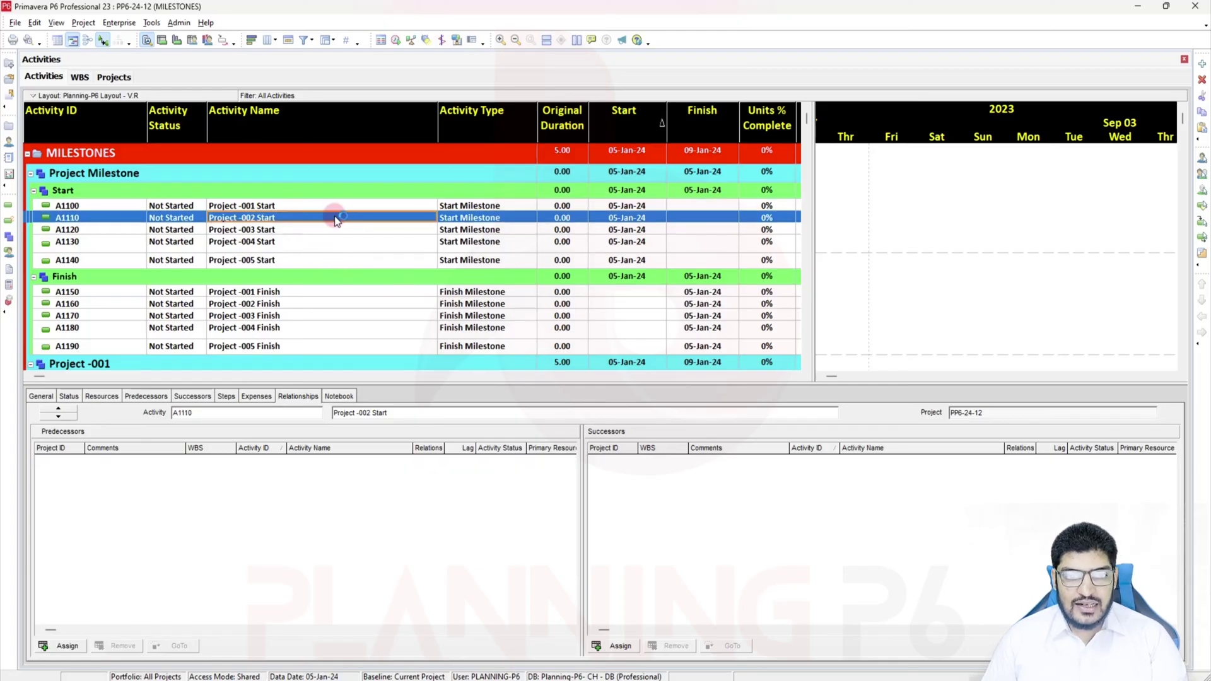
{"action": "left_click", "coordinate": [66, 648]}
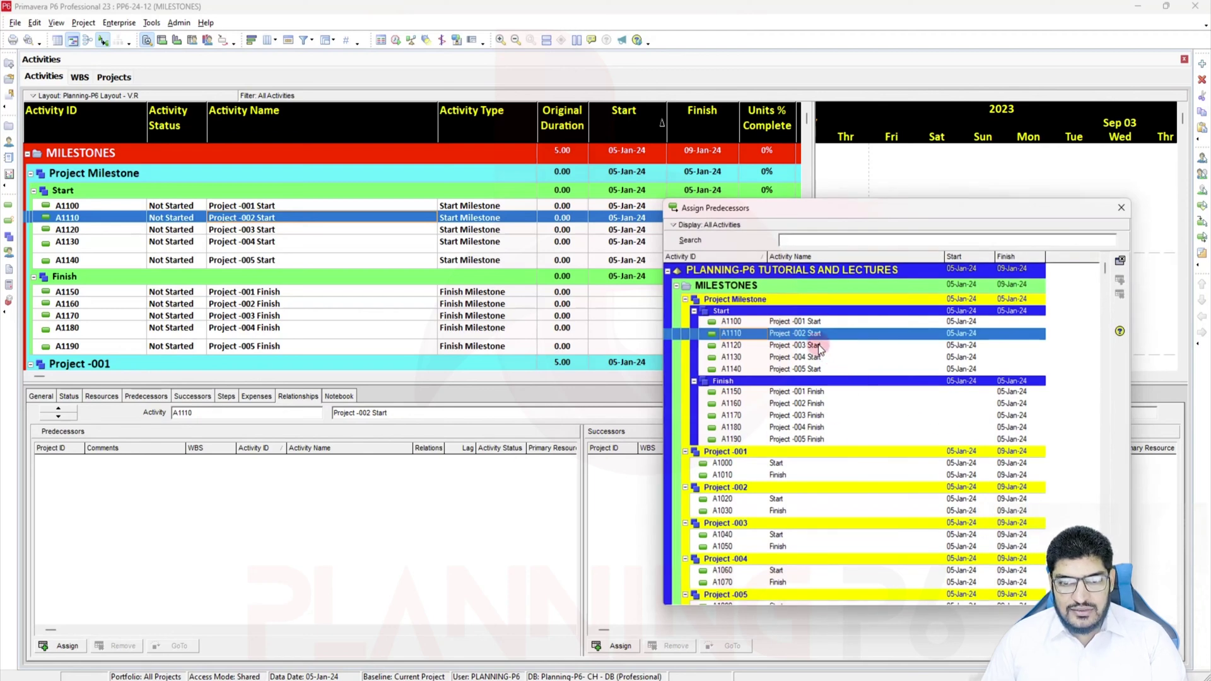
{"action": "left_click", "coordinate": [778, 500]}
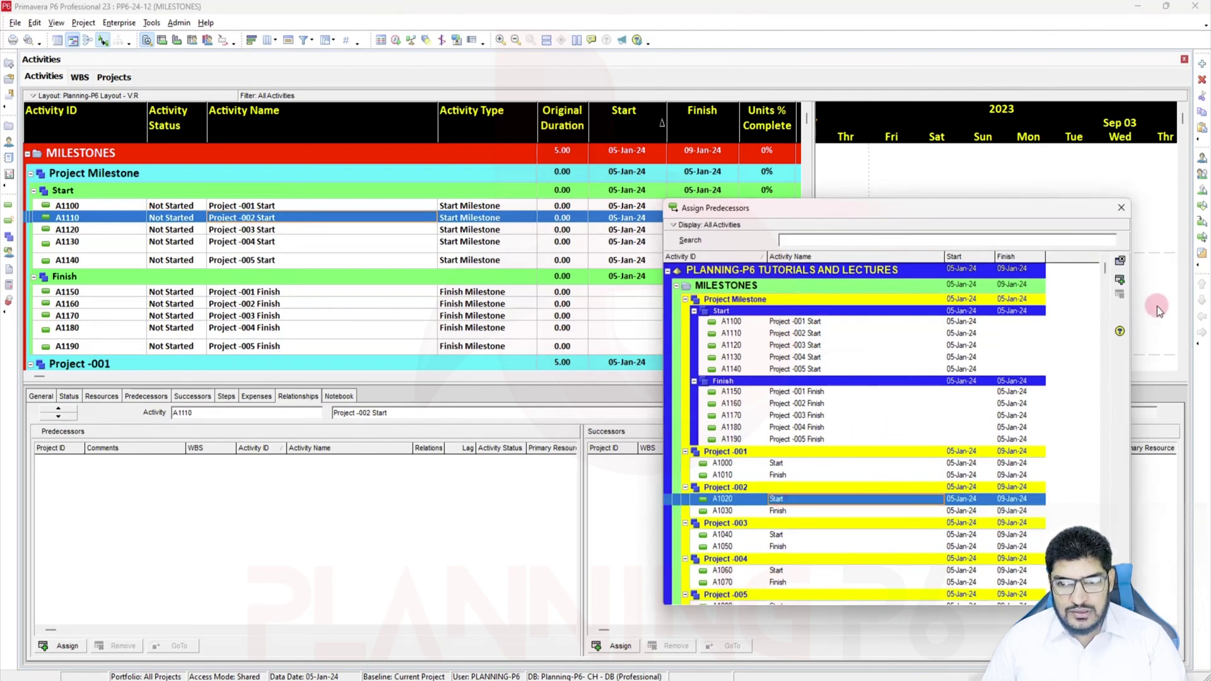
{"action": "left_click", "coordinate": [1119, 279]}
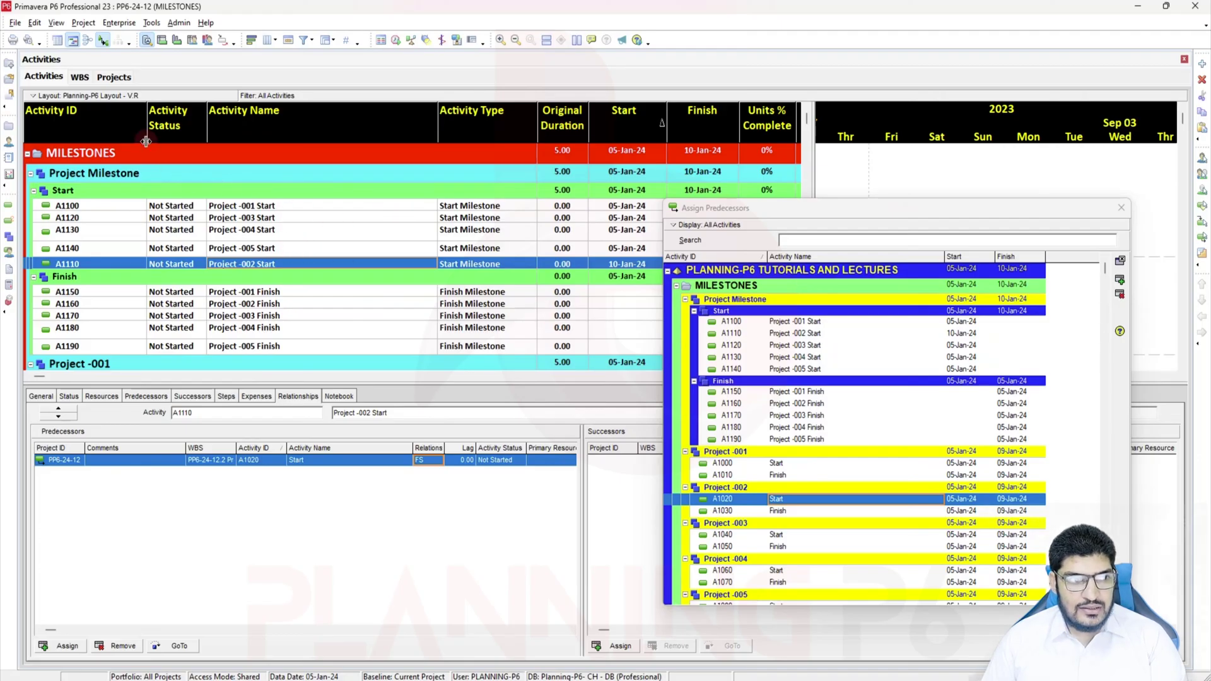
{"action": "left_click", "coordinate": [136, 123]}
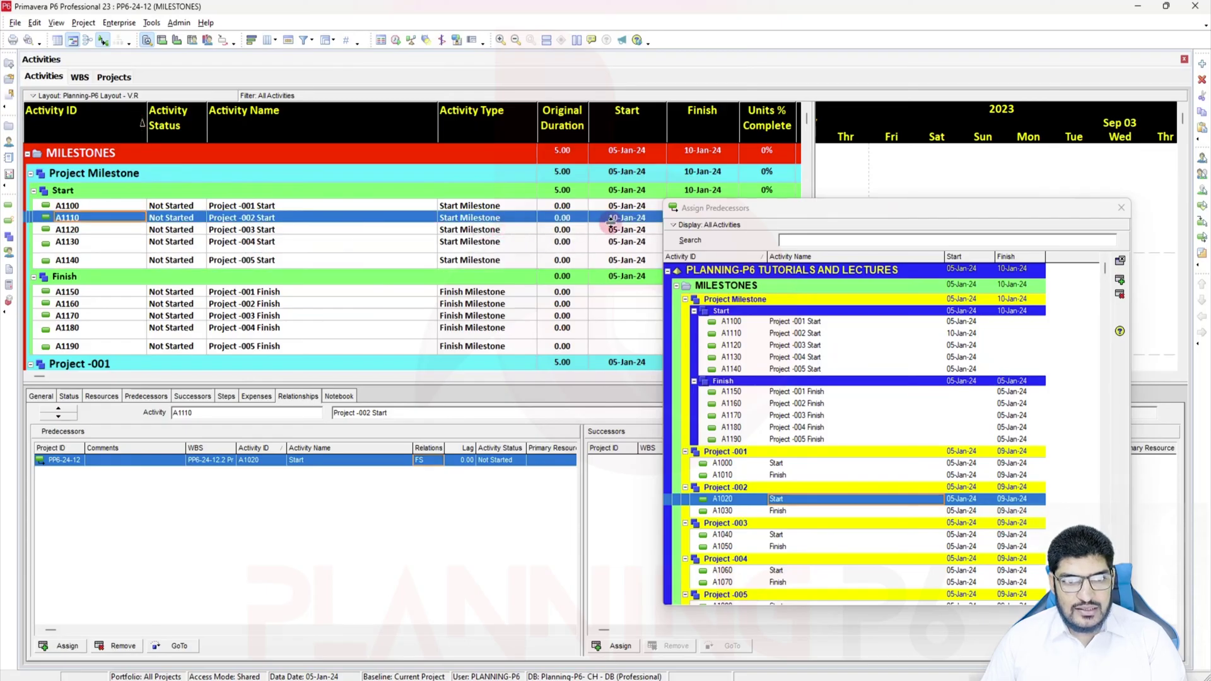
Step: Assign Project -003's Start activity (A1040) as predecessor of the Project -003 Start milestone
{"action": "left_click", "coordinate": [277, 230]}
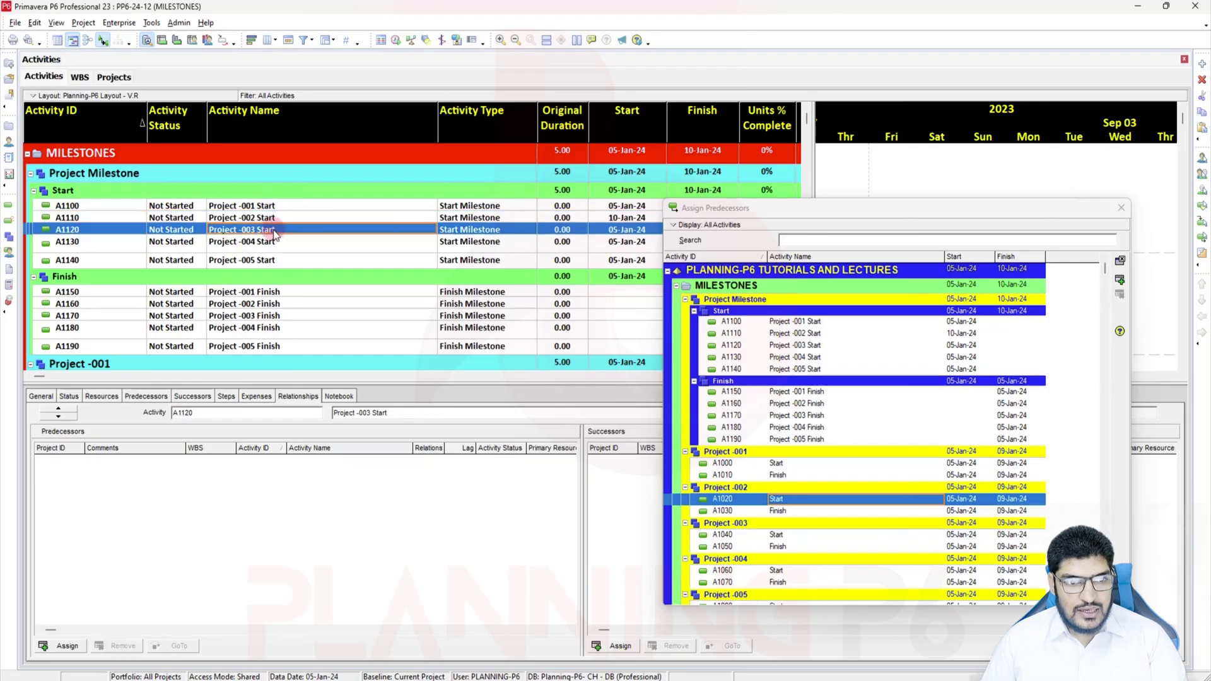
{"action": "left_click", "coordinate": [782, 534]}
{"action": "left_click", "coordinate": [1120, 280]}
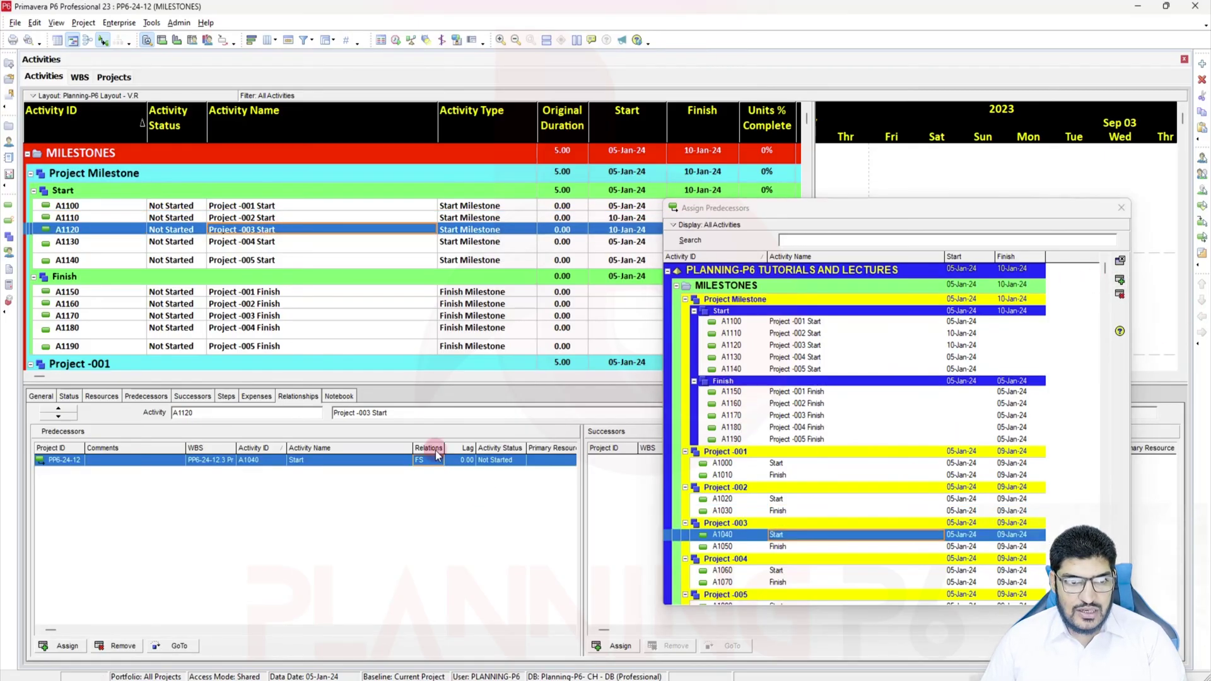
Step: Set the Project -002 Start milestone's predecessor relationship to SS, and select the relationship type of Project -003 Start's predecessor
{"action": "left_click", "coordinate": [248, 217]}
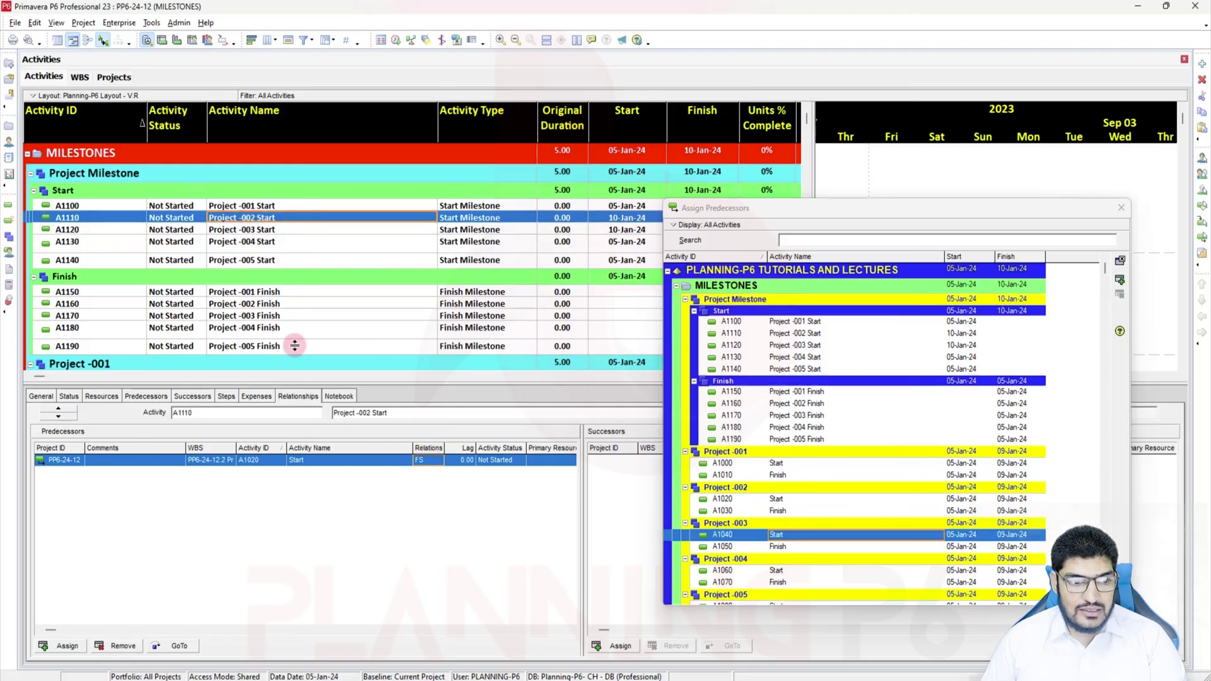
{"action": "left_click", "coordinate": [426, 461]}
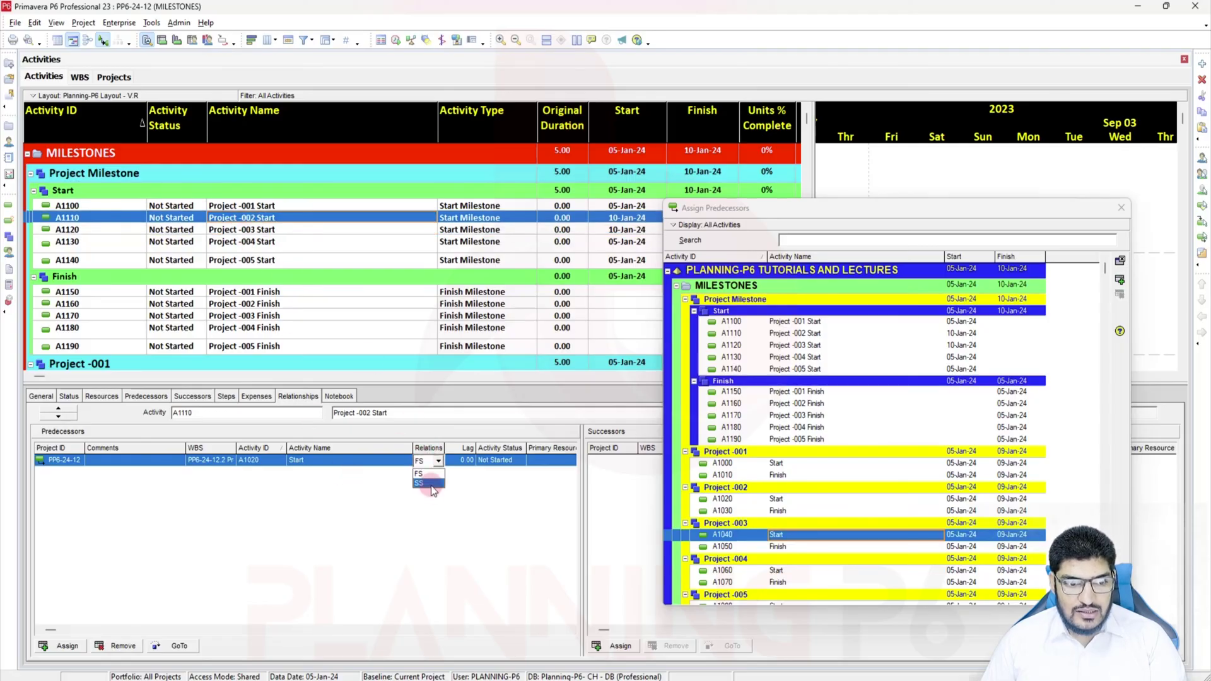
{"action": "left_click", "coordinate": [429, 484]}
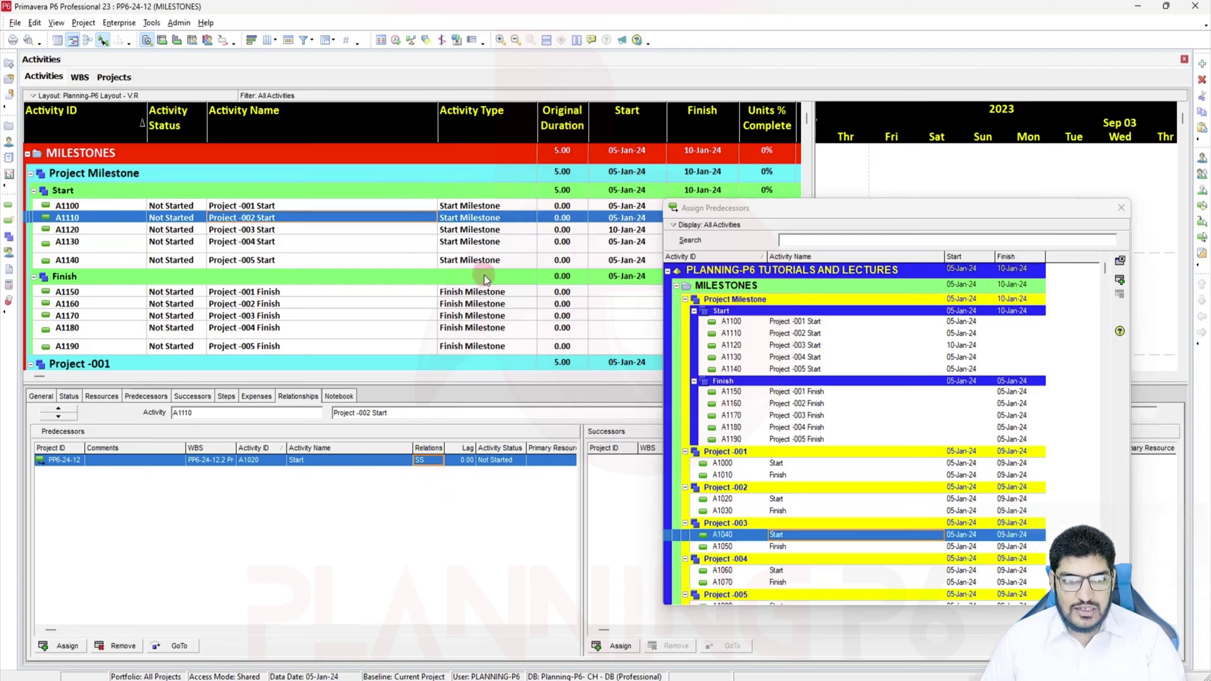
{"action": "left_click", "coordinate": [263, 231]}
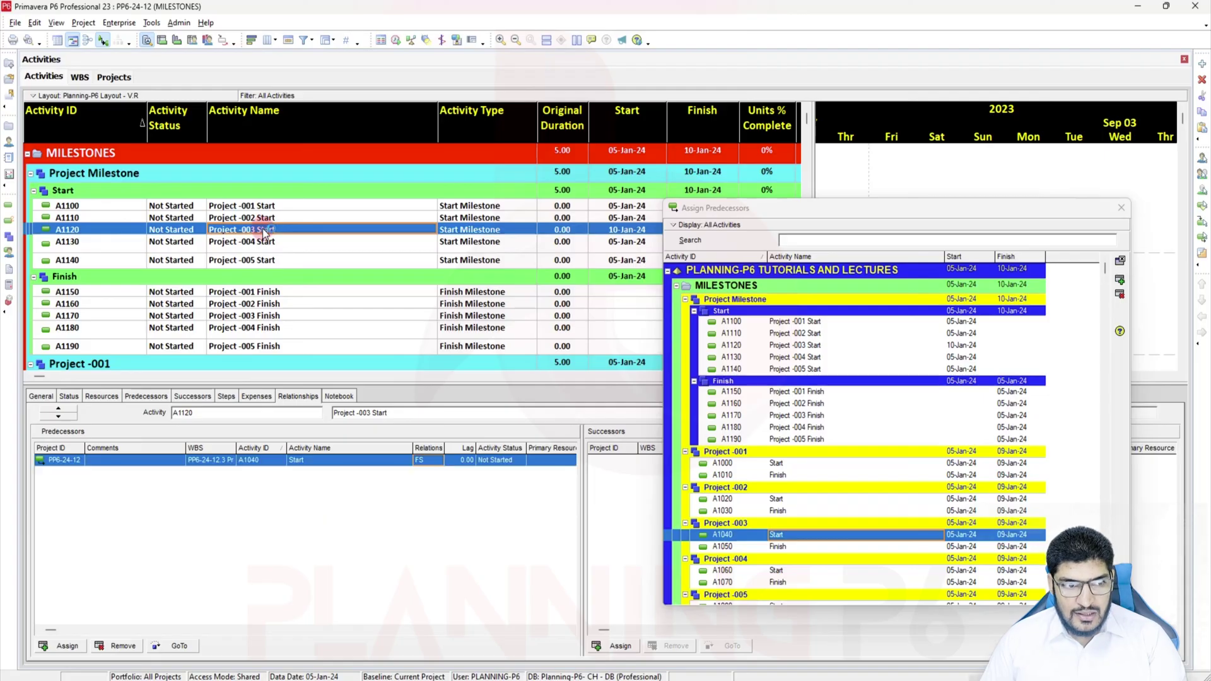
{"action": "left_click", "coordinate": [433, 459]}
Step: Assign A1060 as predecessor of the Project -004 Start milestone and A1080 as predecessor of the Project -005 Start milestone
{"action": "left_click", "coordinate": [277, 243]}
{"action": "left_click", "coordinate": [277, 243]}
{"action": "left_click", "coordinate": [767, 496]}
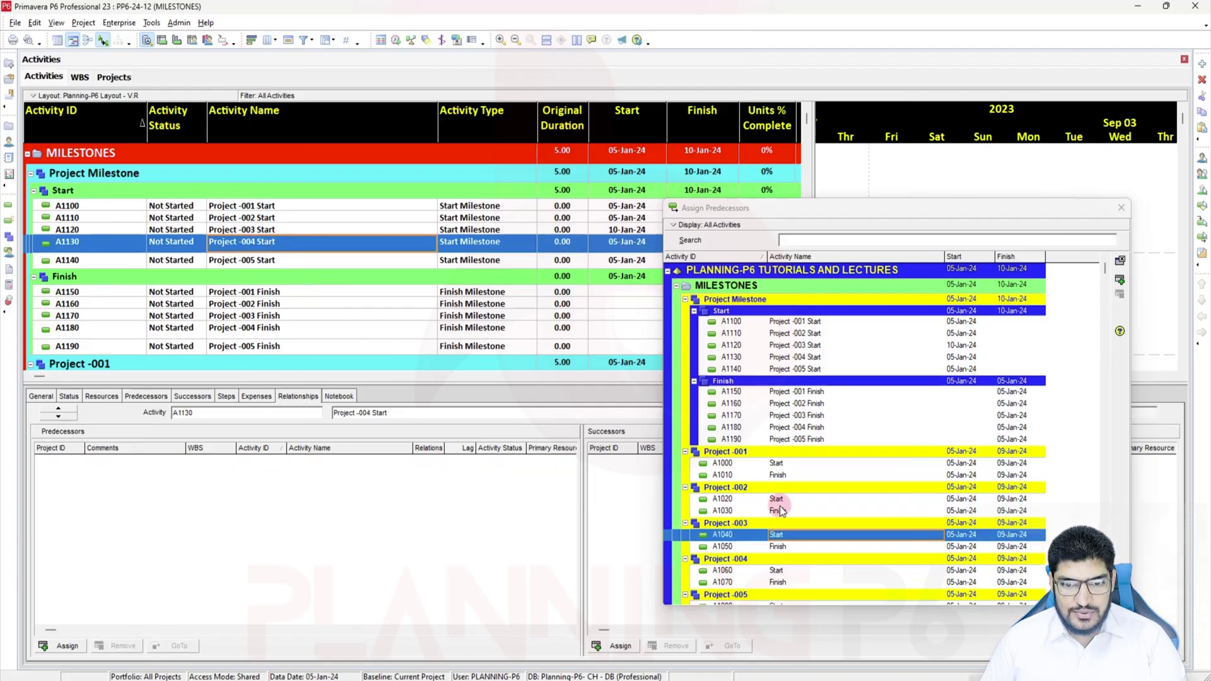
{"action": "scroll", "coordinate": [791, 507], "scroll_direction": "down", "scroll_amount": 2}
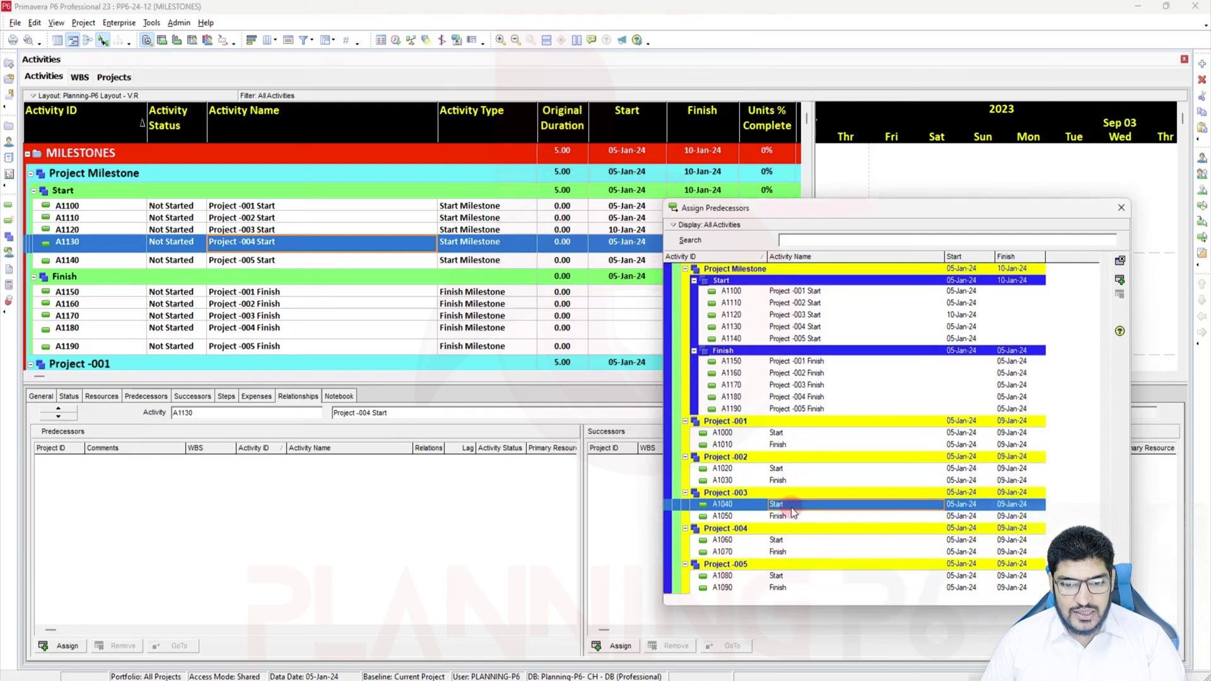
{"action": "left_click", "coordinate": [786, 541]}
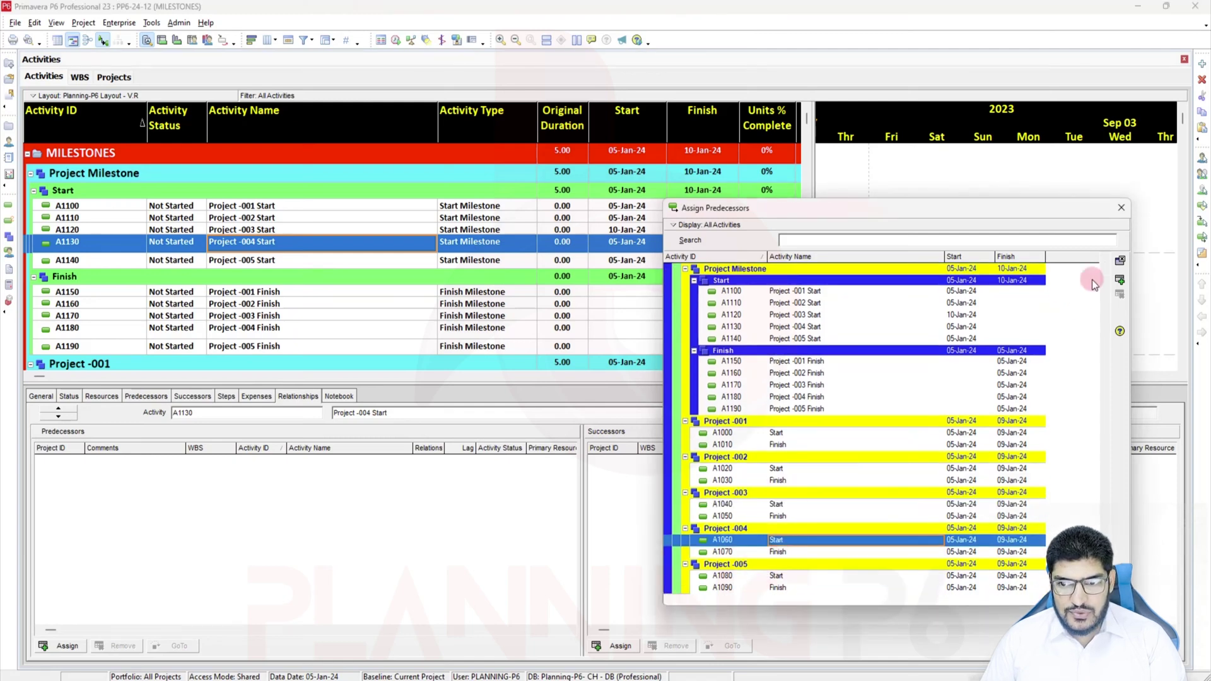
{"action": "left_click", "coordinate": [1119, 279]}
{"action": "left_click", "coordinate": [275, 270]}
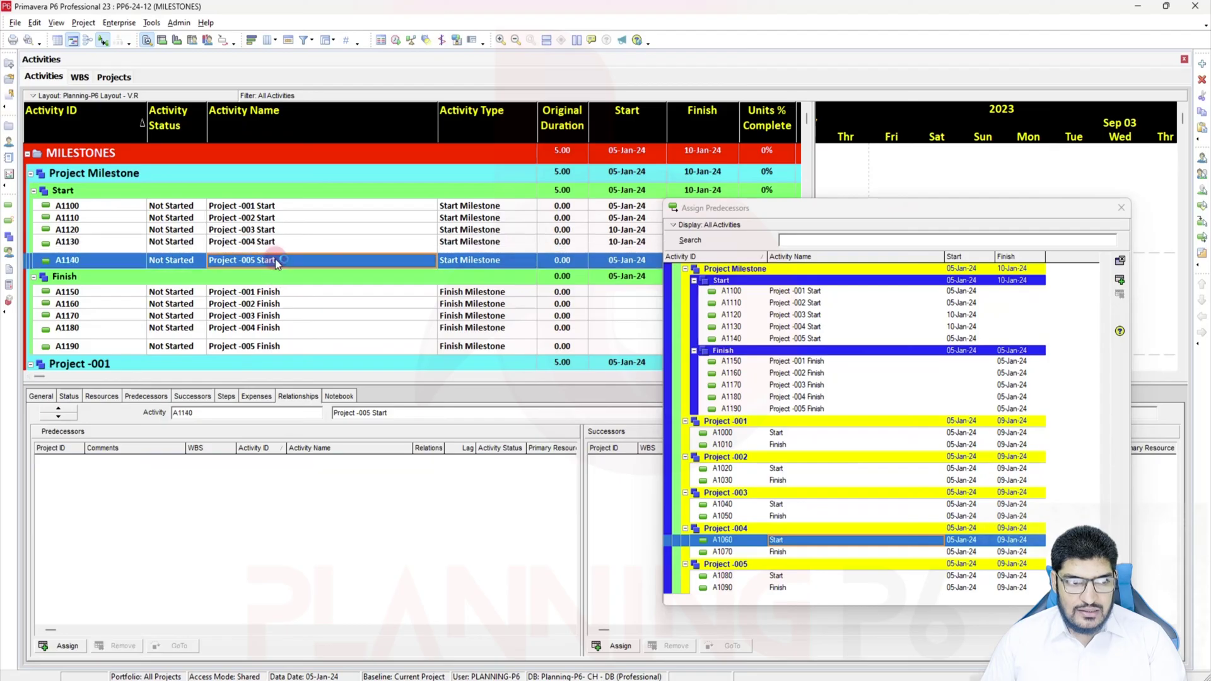
{"action": "left_click", "coordinate": [782, 576]}
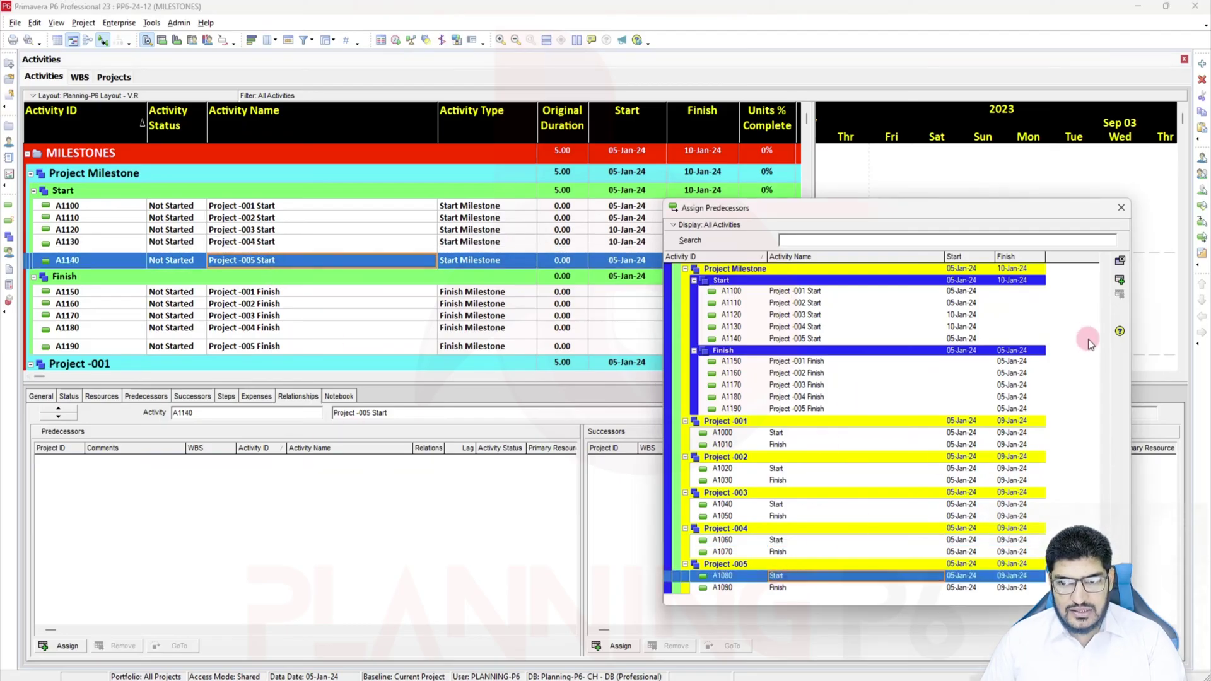
{"action": "left_click", "coordinate": [1120, 280]}
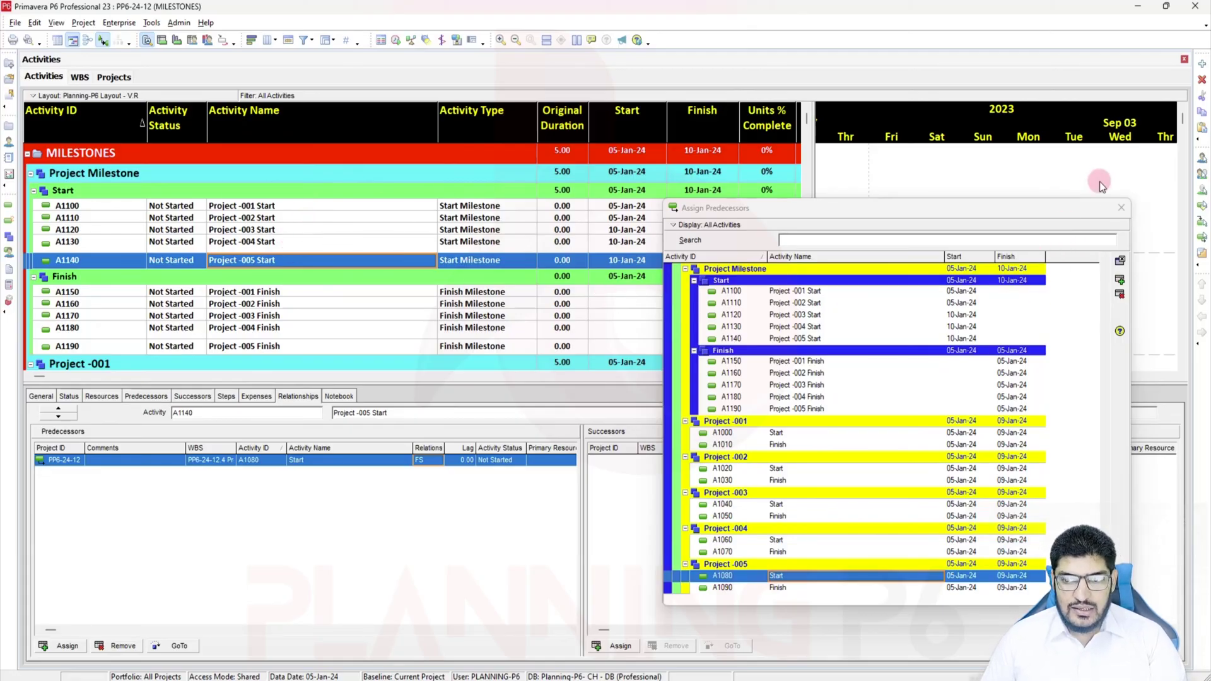
Step: Assign Project -001's Finish activity (A1010) as predecessor of the Project -001 Finish milestone with an FF relationship
{"action": "scroll", "coordinate": [355, 306], "scroll_direction": "down", "scroll_amount": 1}
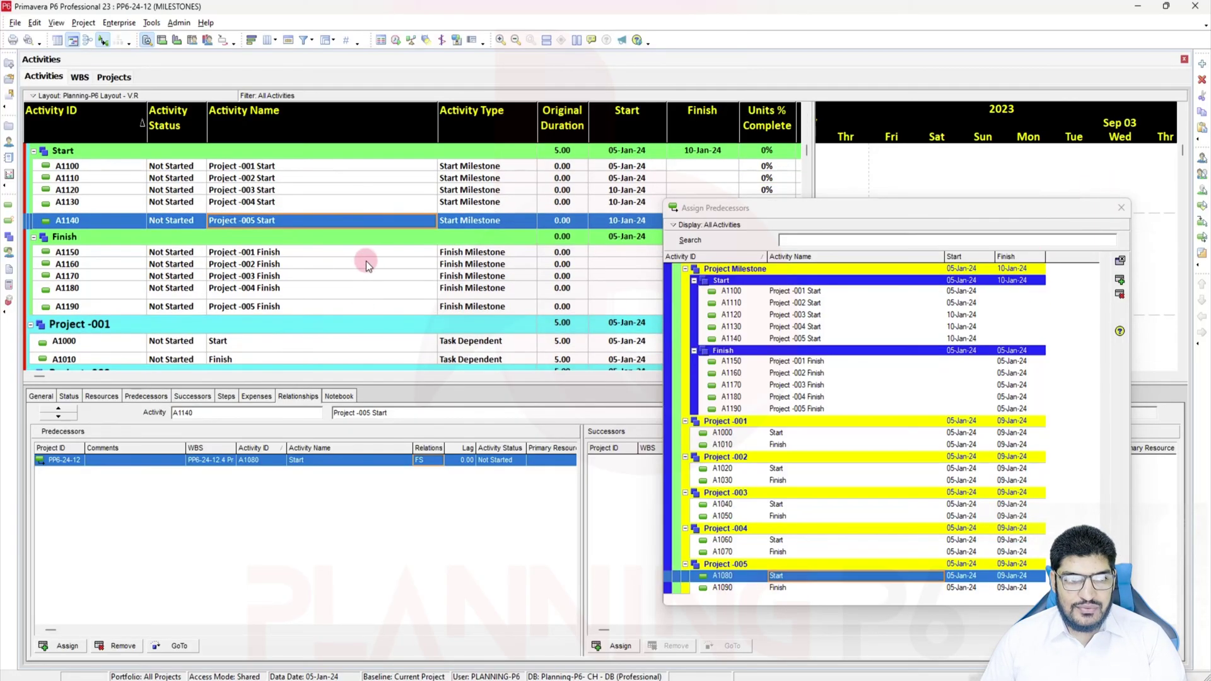
{"action": "left_click", "coordinate": [369, 255]}
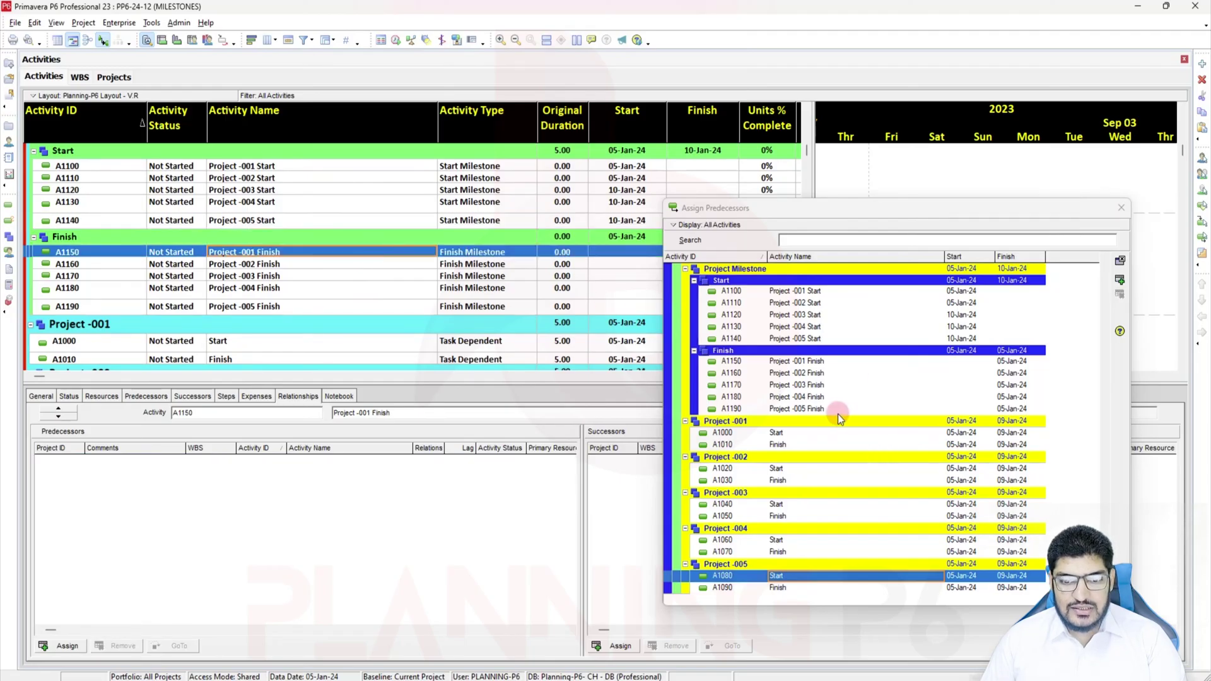
{"action": "left_click", "coordinate": [843, 411]}
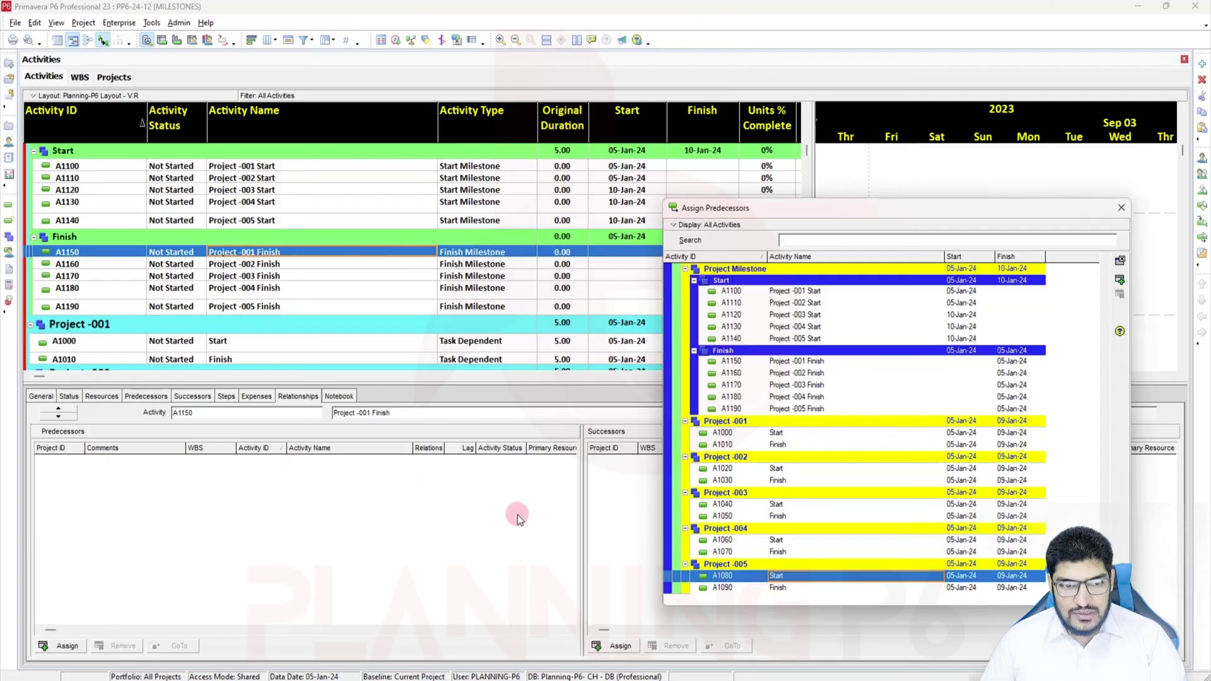
{"action": "scroll", "coordinate": [801, 453], "scroll_direction": "up", "scroll_amount": 1}
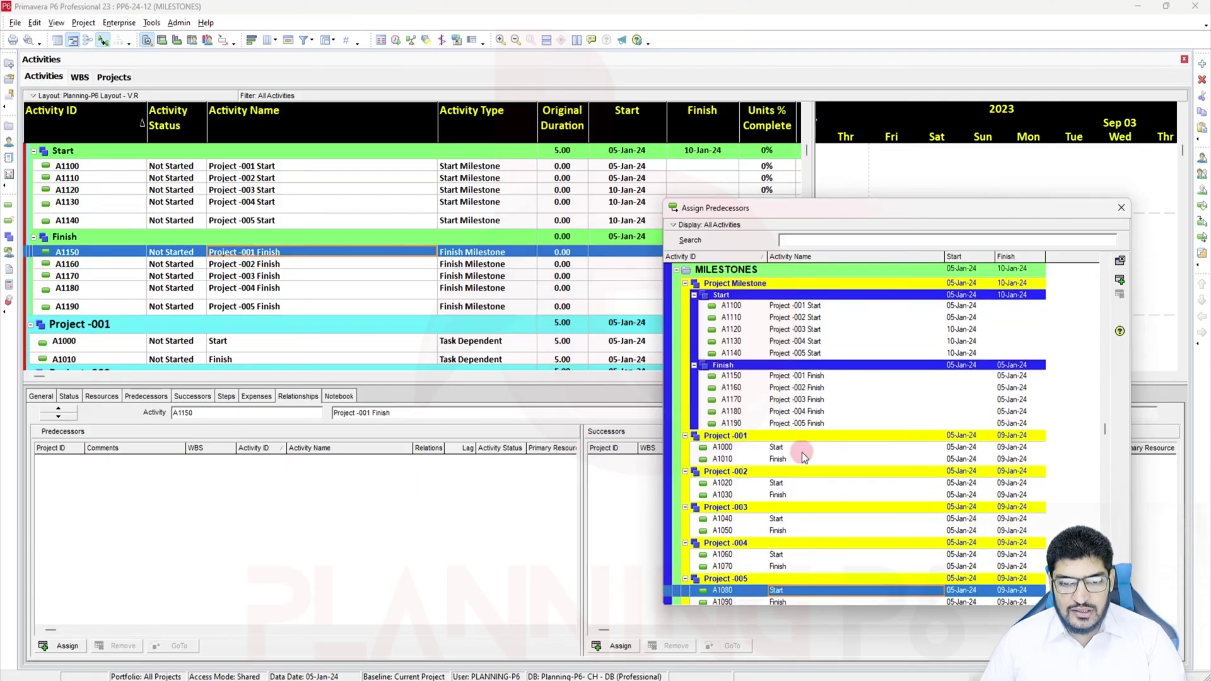
{"action": "left_click", "coordinate": [780, 479]}
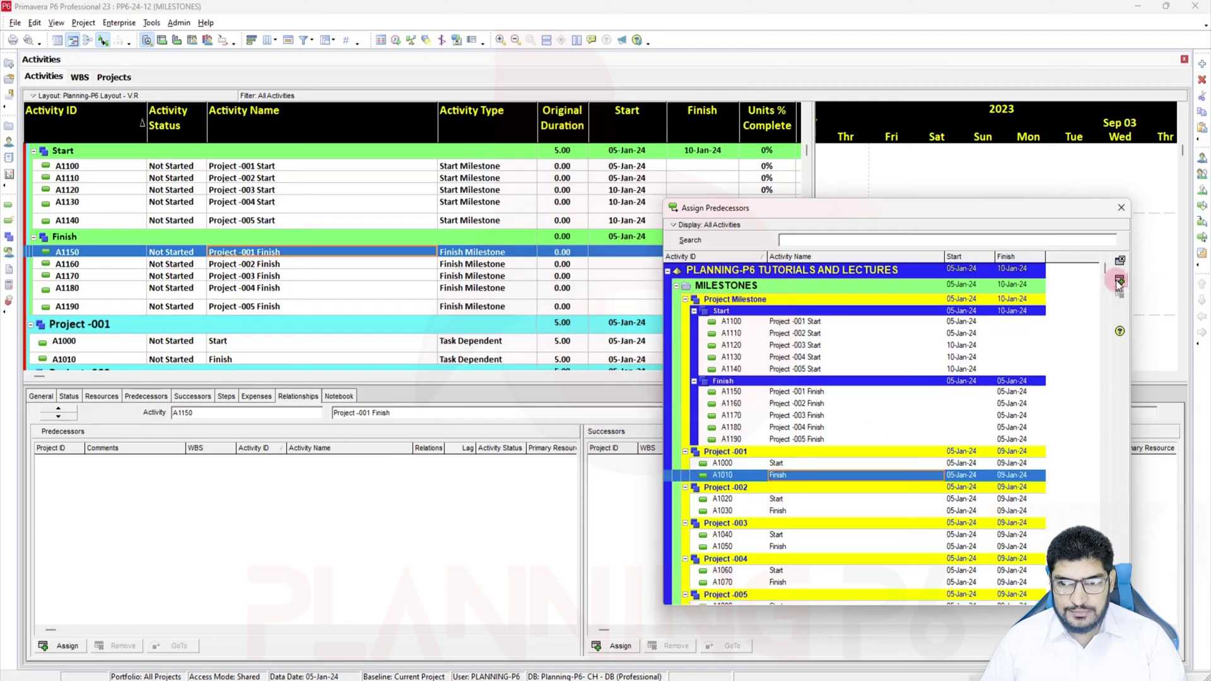
{"action": "left_click", "coordinate": [1119, 279]}
{"action": "left_click", "coordinate": [434, 462]}
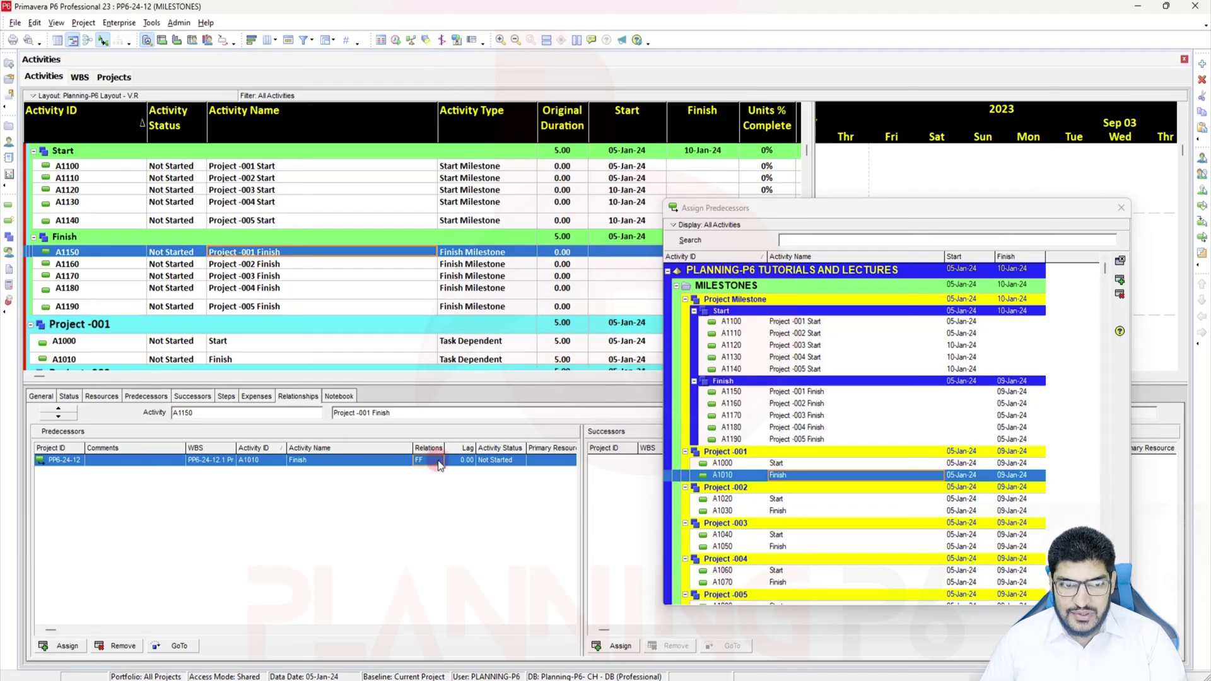
{"action": "left_click", "coordinate": [436, 462]}
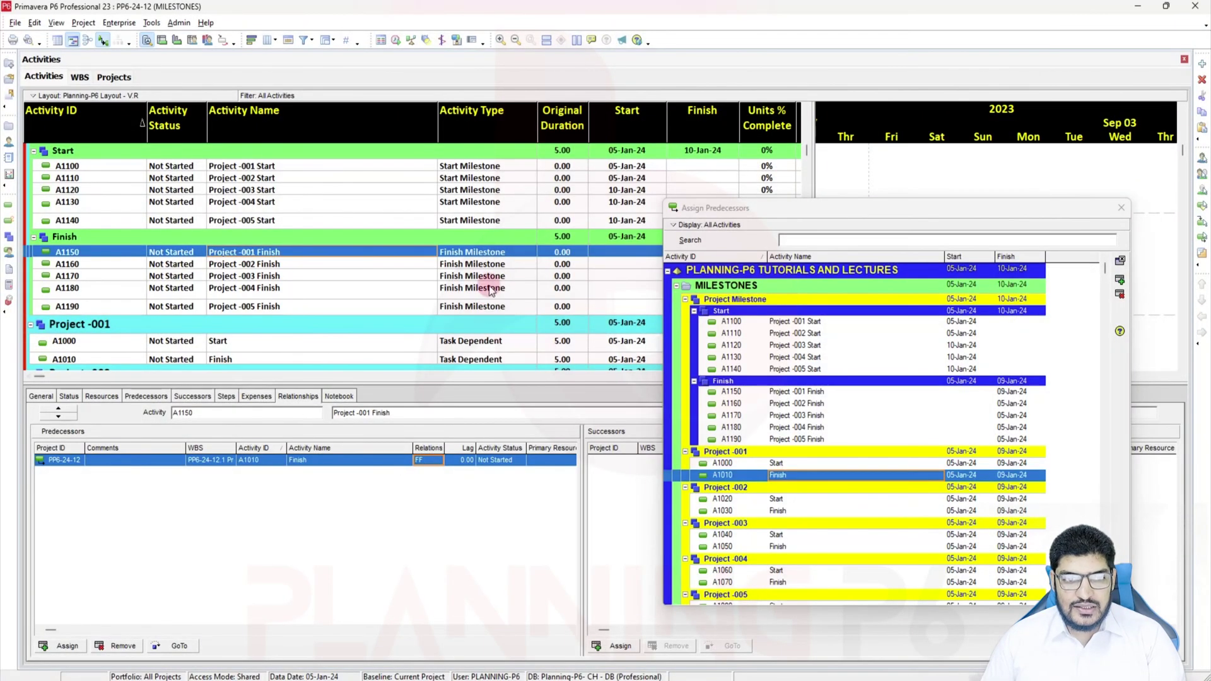
Step: Assign A1030 as predecessor of the Project -002 Finish milestone and A1040 as predecessor of the Project -003 Finish milestone
{"action": "left_click", "coordinate": [492, 265]}
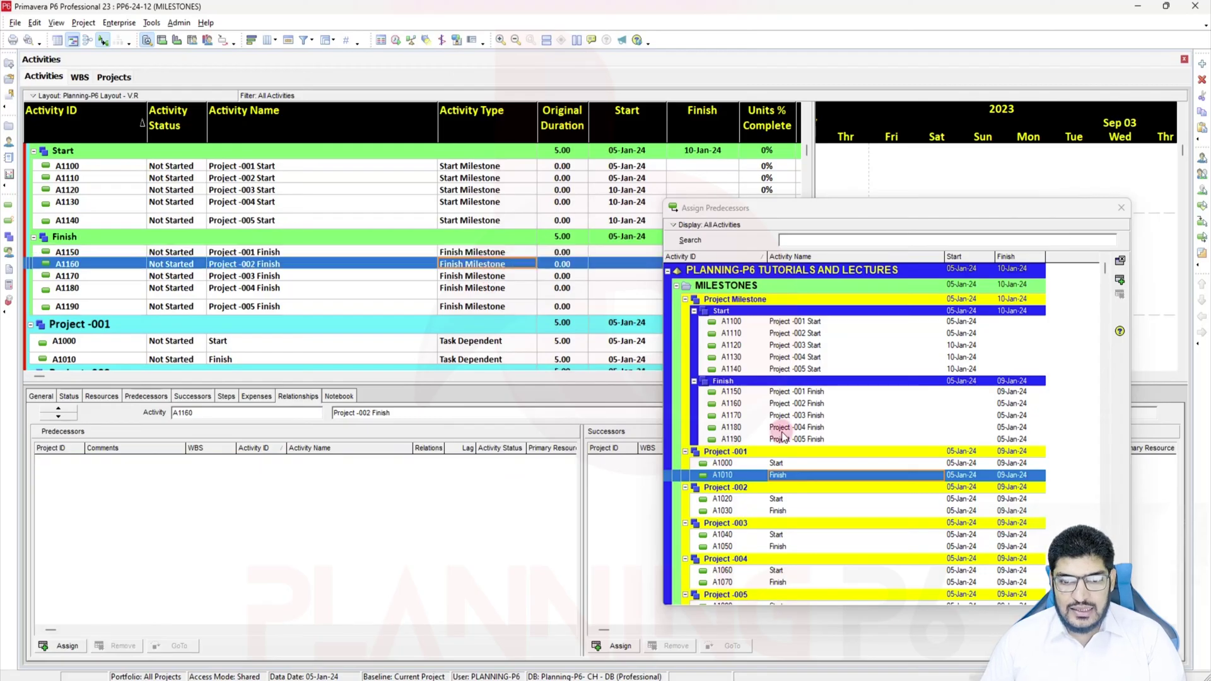
{"action": "left_click", "coordinate": [782, 511]}
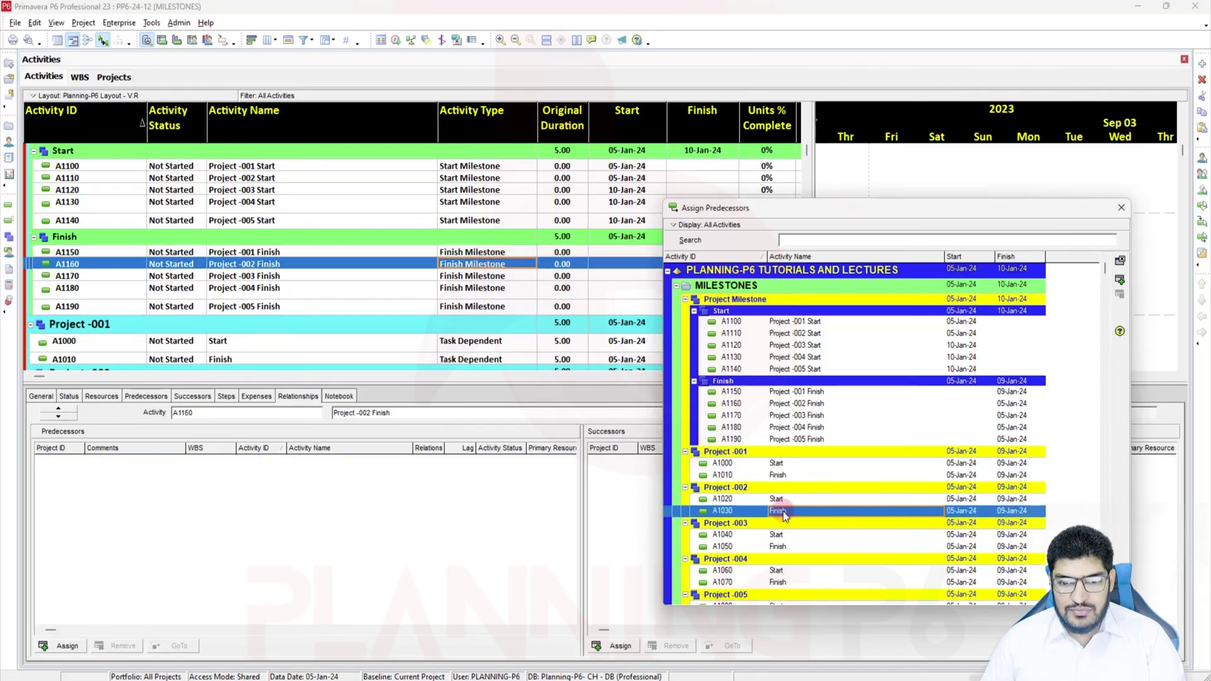
{"action": "left_click", "coordinate": [1121, 280]}
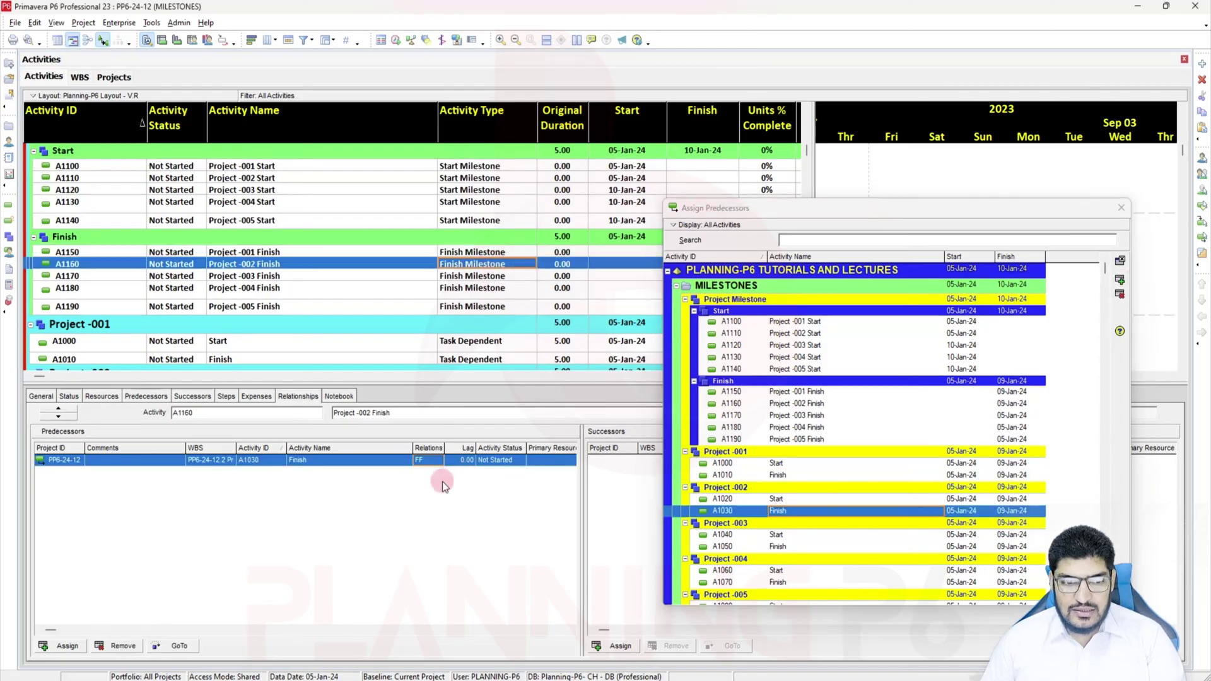
{"action": "left_click", "coordinate": [484, 276]}
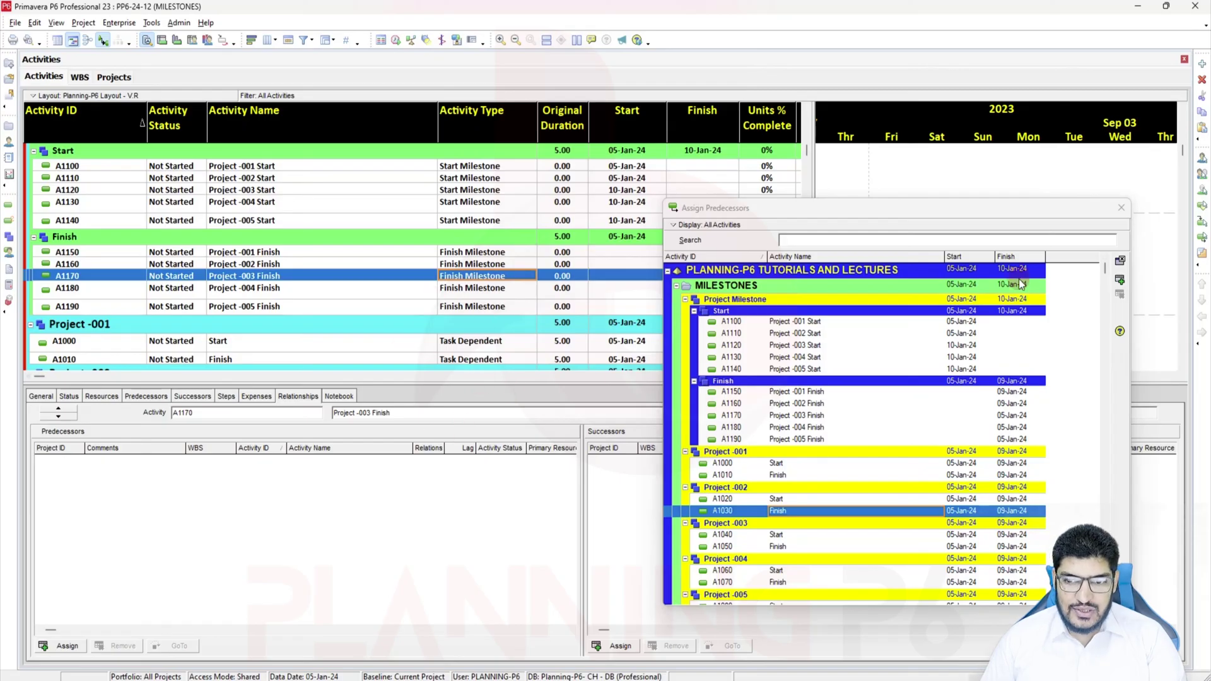
{"action": "left_click", "coordinate": [824, 534]}
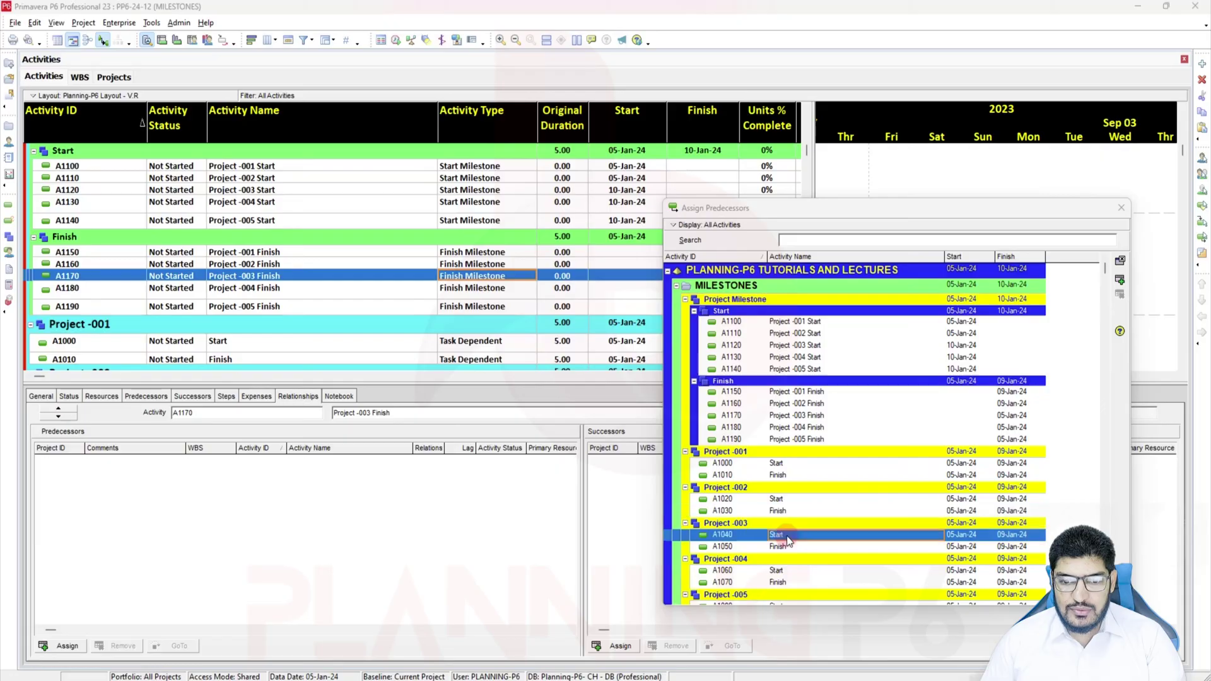
{"action": "left_click", "coordinate": [1120, 280]}
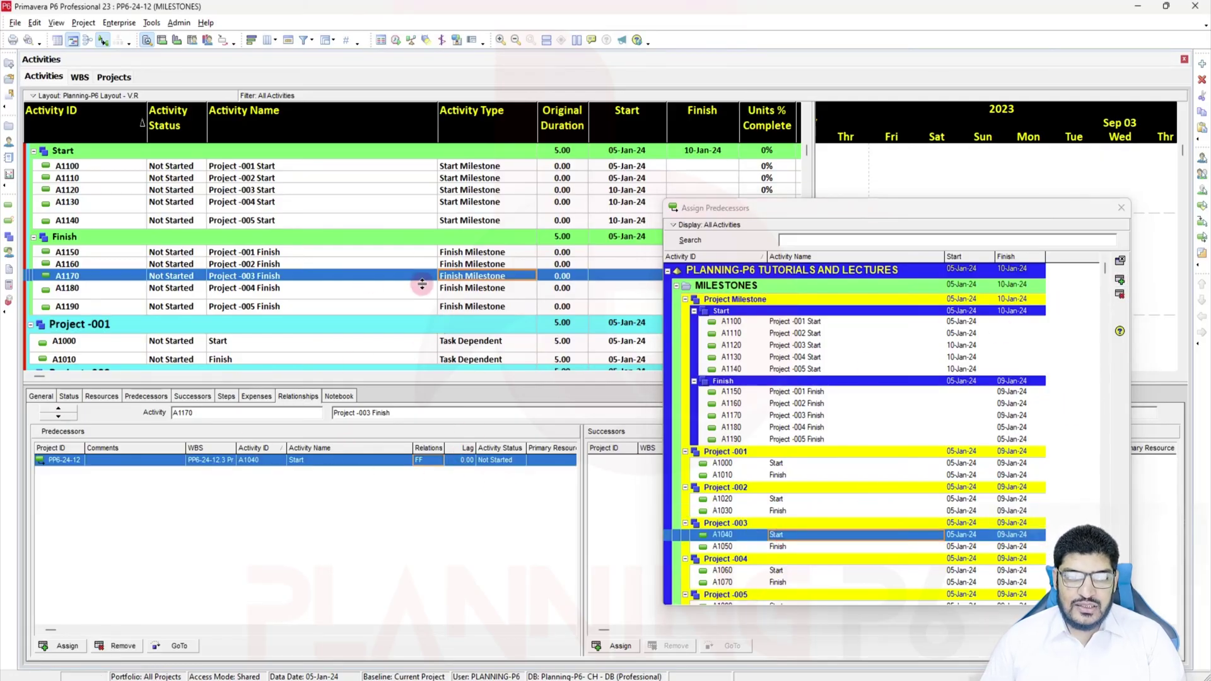
Step: Assign Project -004's Finish activity (A1070) as predecessor of the Project -004 Finish milestone
{"action": "left_click", "coordinate": [464, 289]}
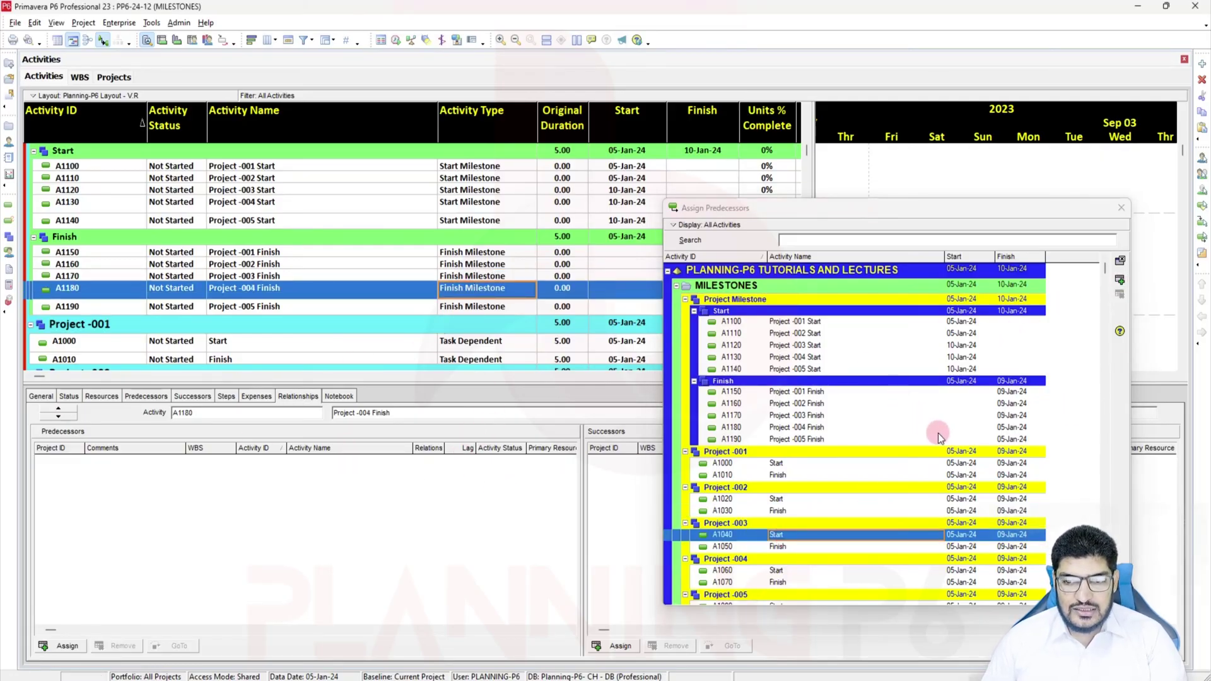
{"action": "scroll", "coordinate": [826, 509], "scroll_direction": "down", "scroll_amount": 2}
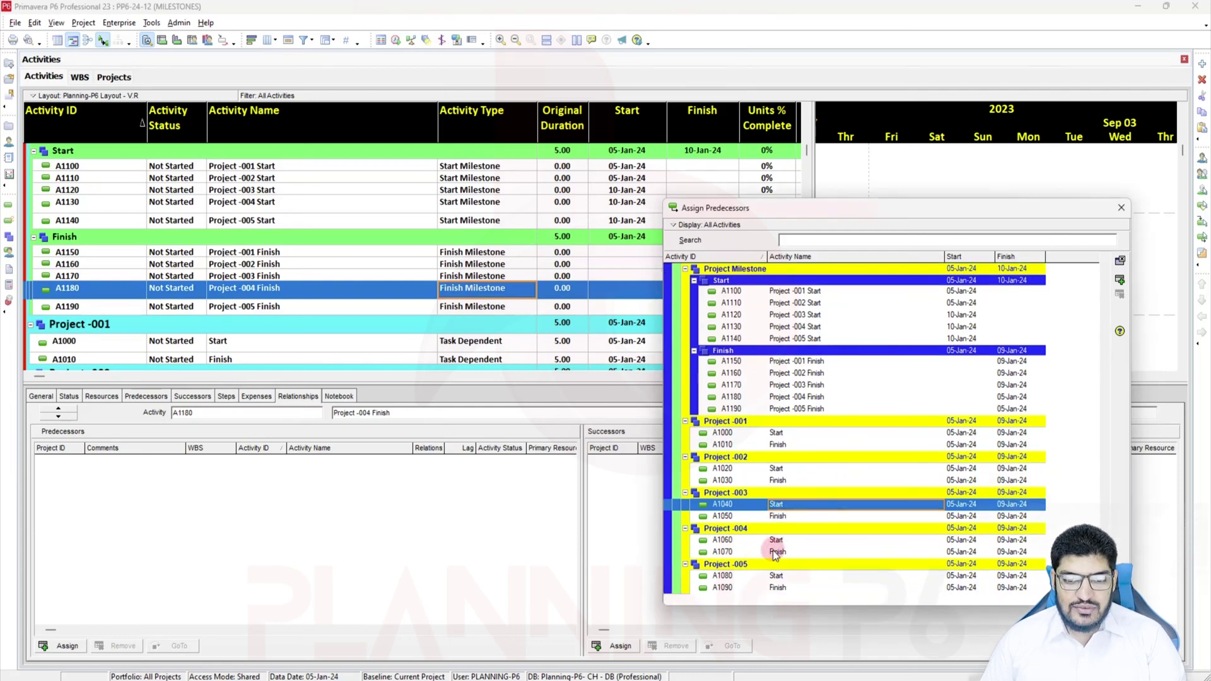
{"action": "left_click", "coordinate": [777, 551]}
{"action": "left_click", "coordinate": [1119, 280]}
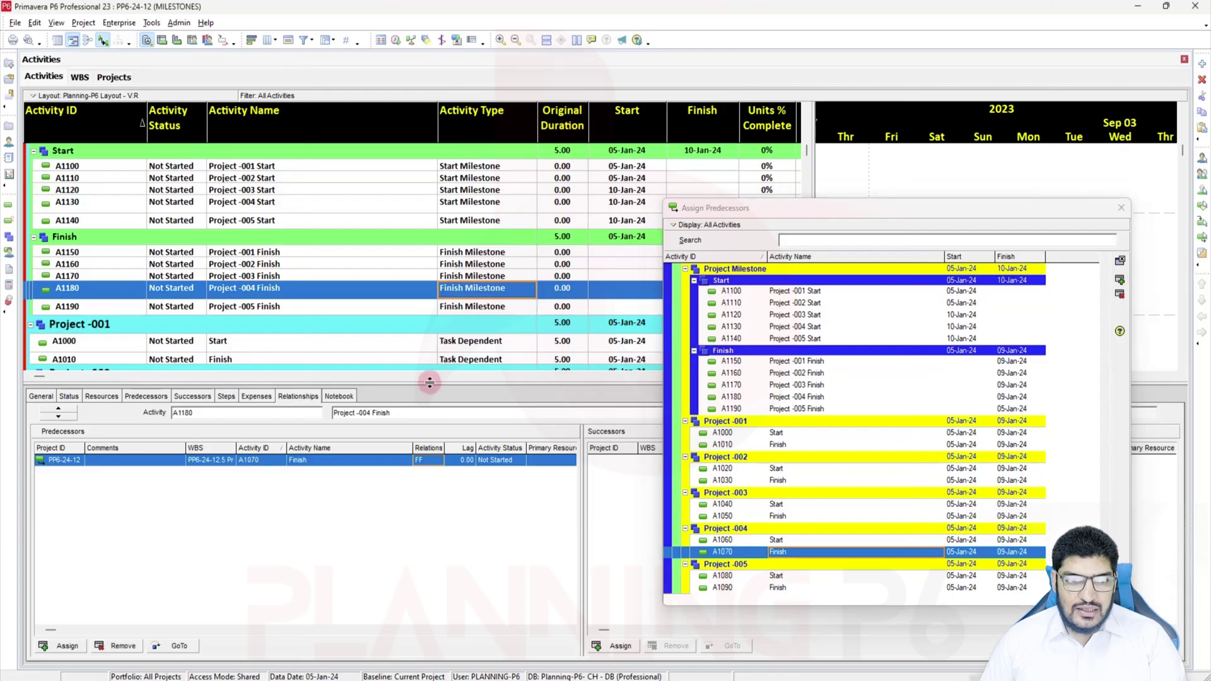
Step: Assign Project -005's Finish activity (A1090) as predecessor of the Project -005 Finish milestone
{"action": "left_click", "coordinate": [482, 307]}
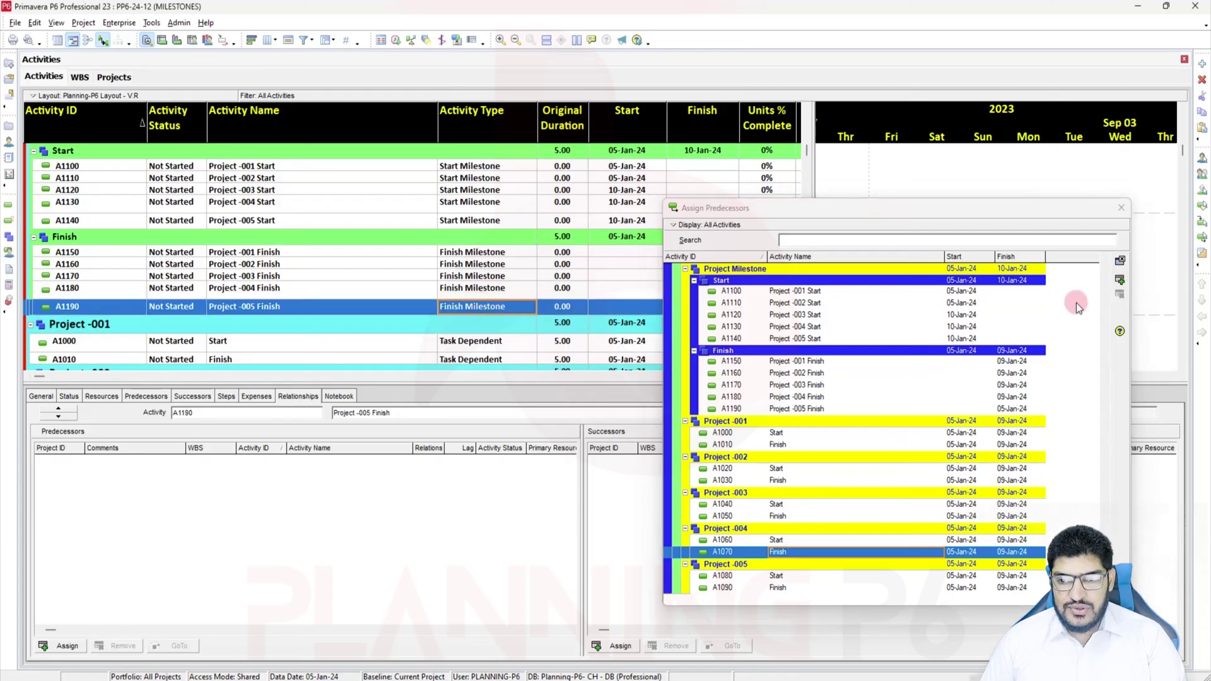
{"action": "left_click", "coordinate": [776, 587]}
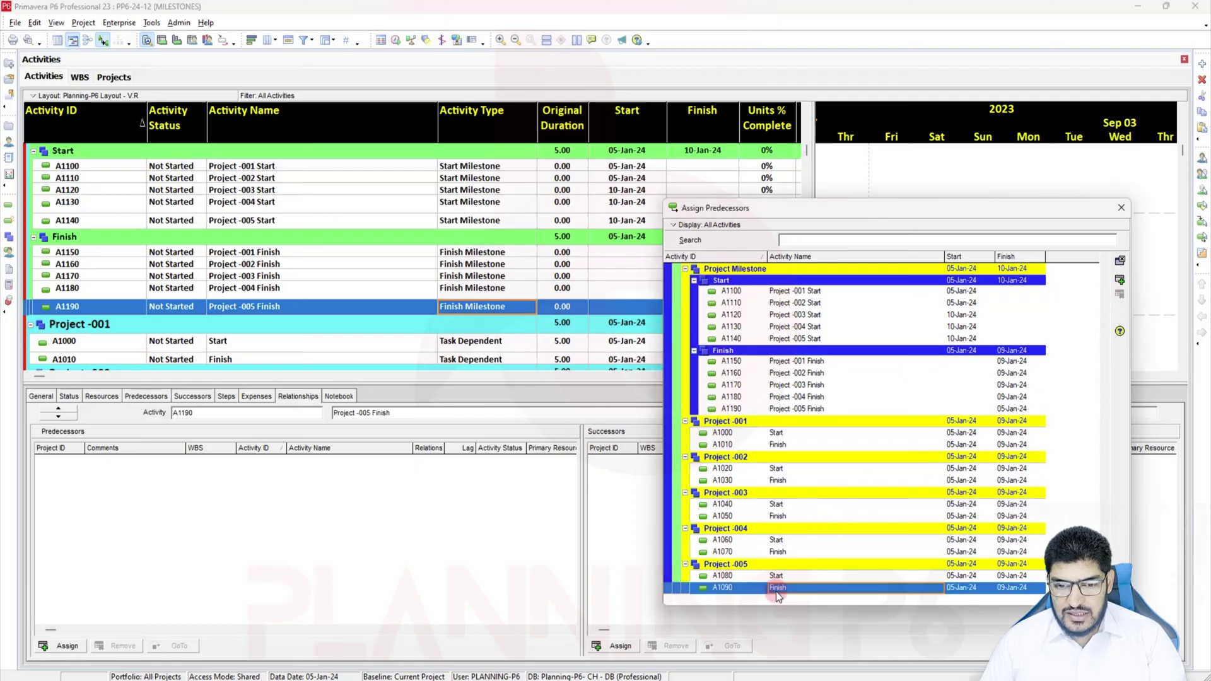
{"action": "left_click", "coordinate": [1121, 280]}
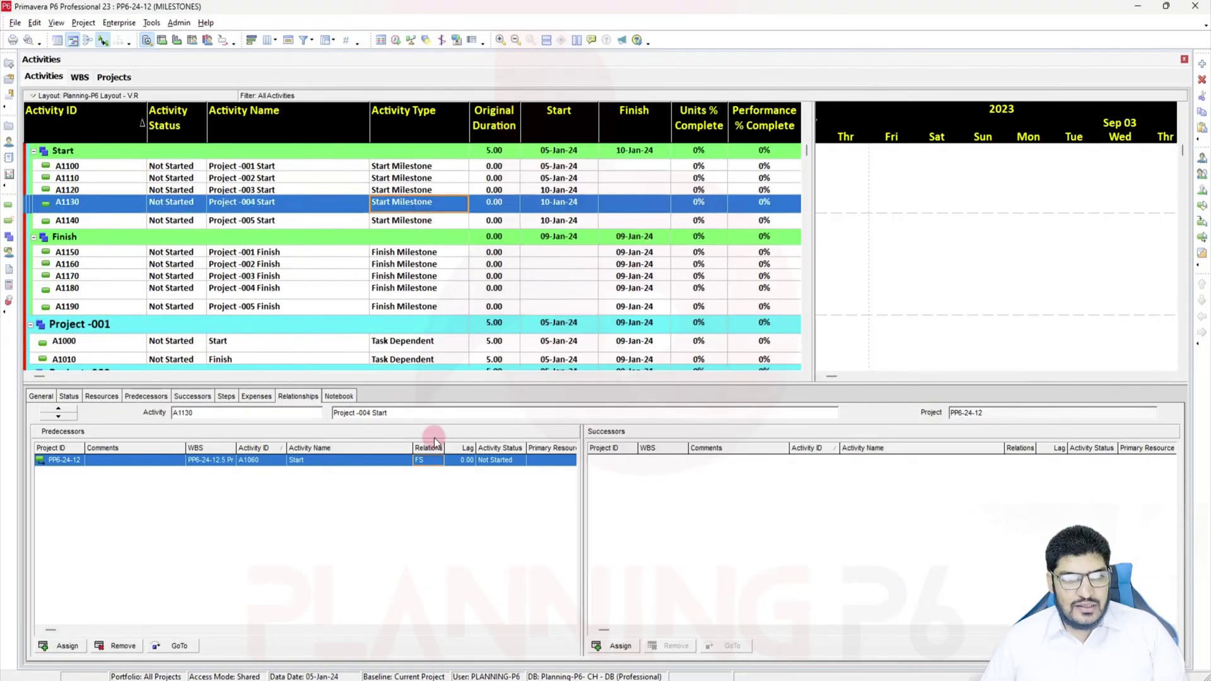
Step: Set the predecessor relationship type to SS for the Project -004 Start and Project -005 Start milestones
{"action": "left_click", "coordinate": [425, 467]}
{"action": "left_click", "coordinate": [428, 489]}
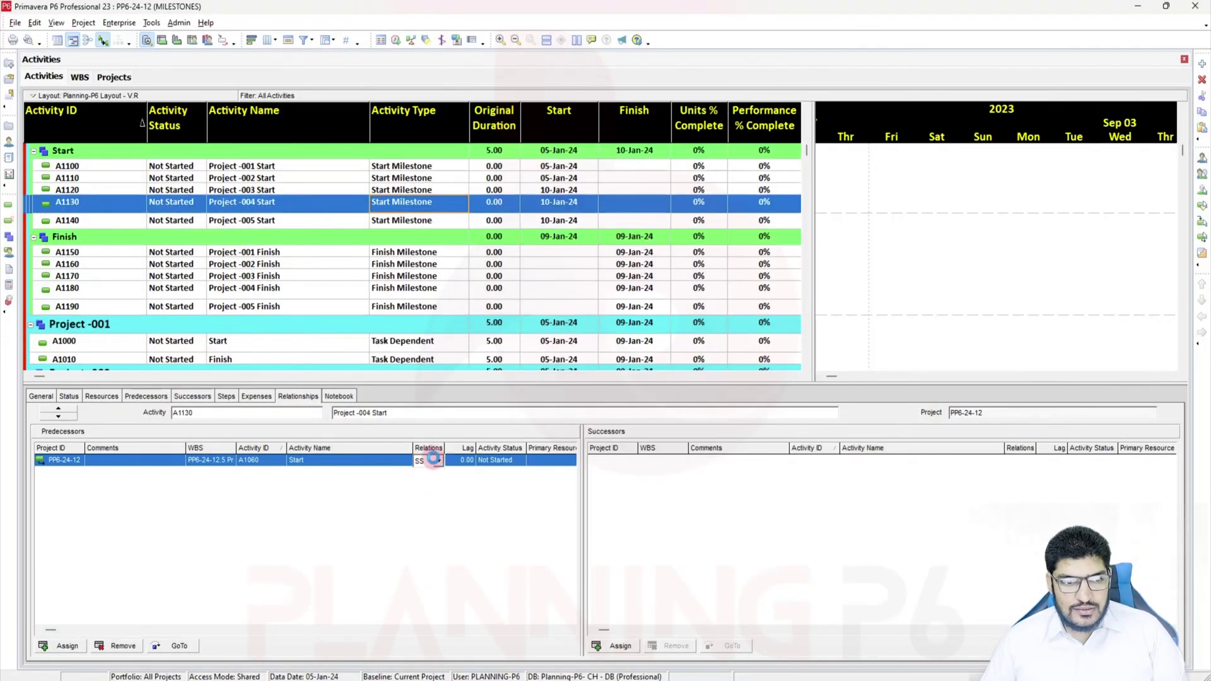
{"action": "left_click", "coordinate": [417, 220]}
{"action": "left_click", "coordinate": [435, 465]}
{"action": "left_click", "coordinate": [431, 487]}
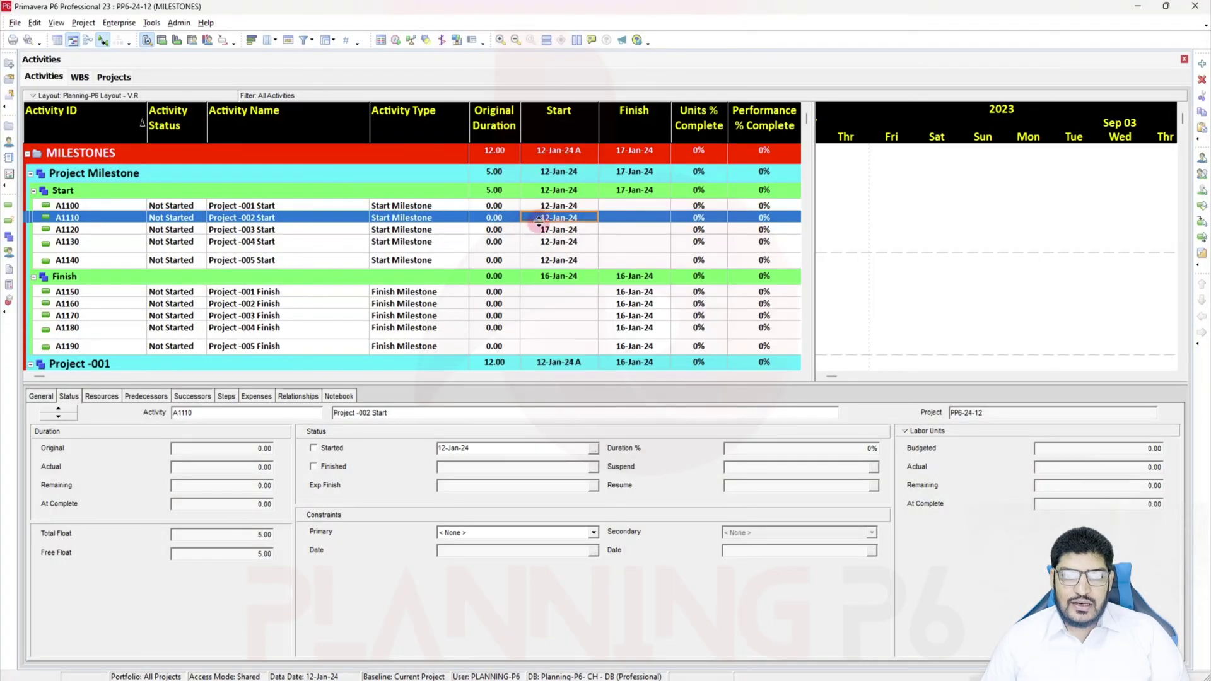
Step: Set Project -002's Start activity (A1020) to start on 15-Jan-24, accept the Start On or After constraint, and check the Project -002 Start milestone
{"action": "scroll", "coordinate": [527, 226], "scroll_direction": "down", "scroll_amount": 3}
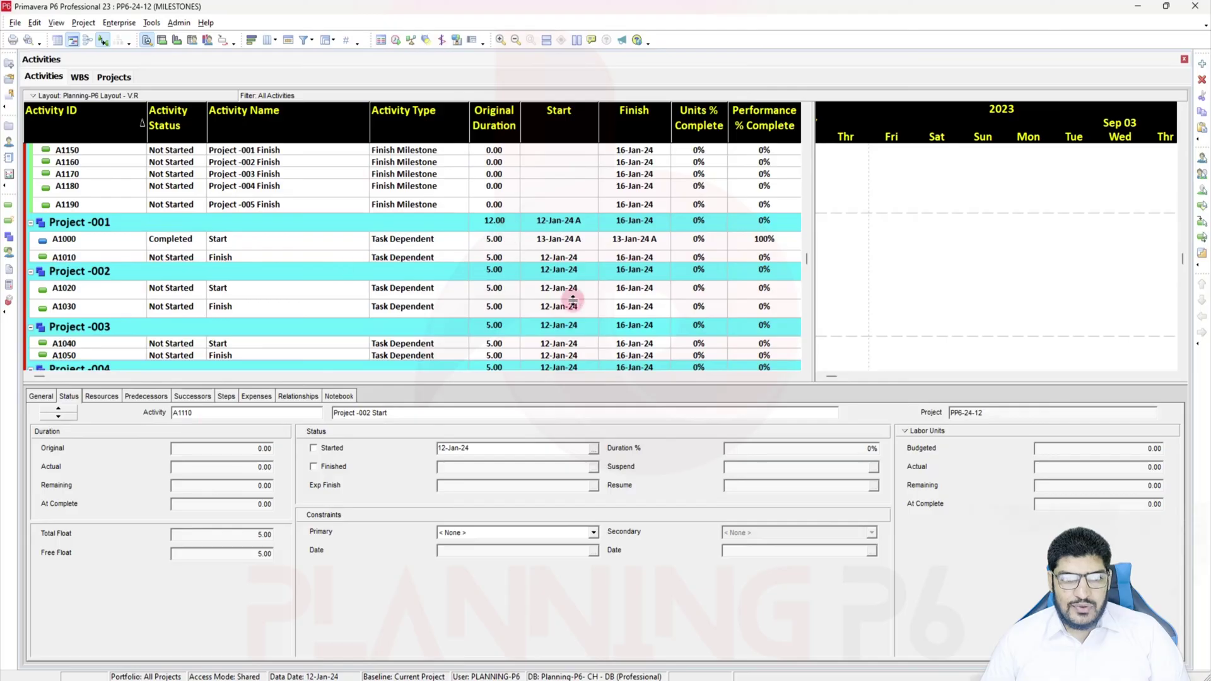
{"action": "left_click", "coordinate": [569, 291]}
{"action": "left_click", "coordinate": [593, 448]}
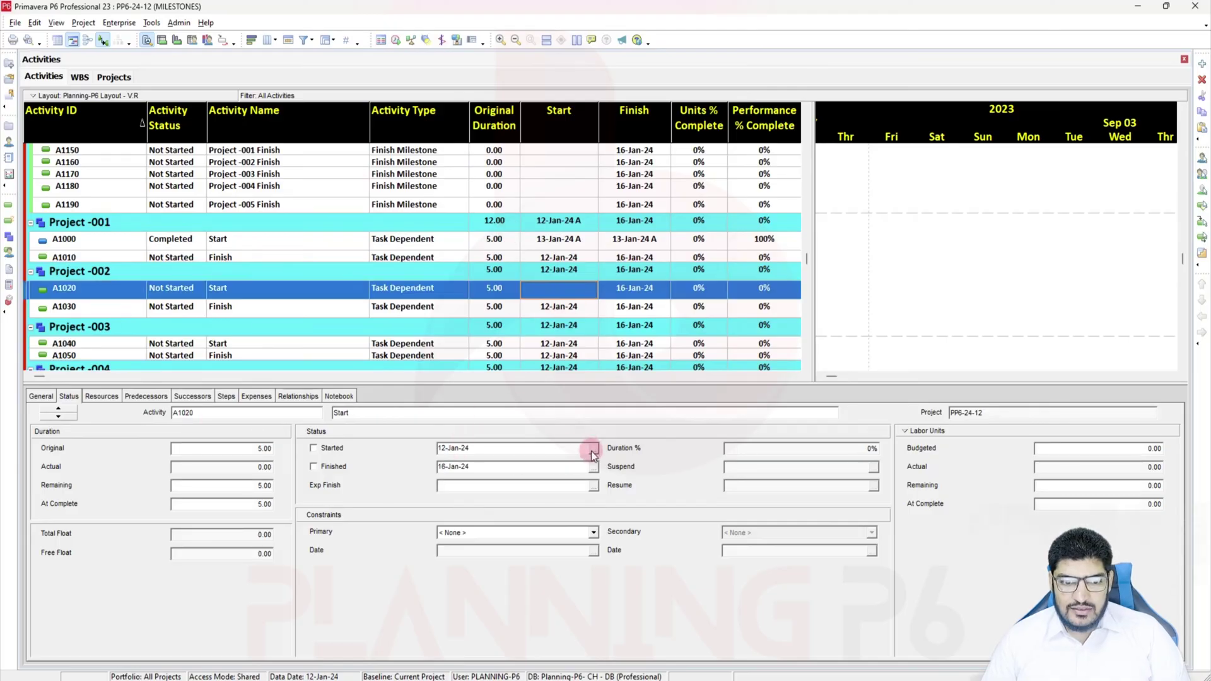
{"action": "left_click", "coordinate": [479, 315]}
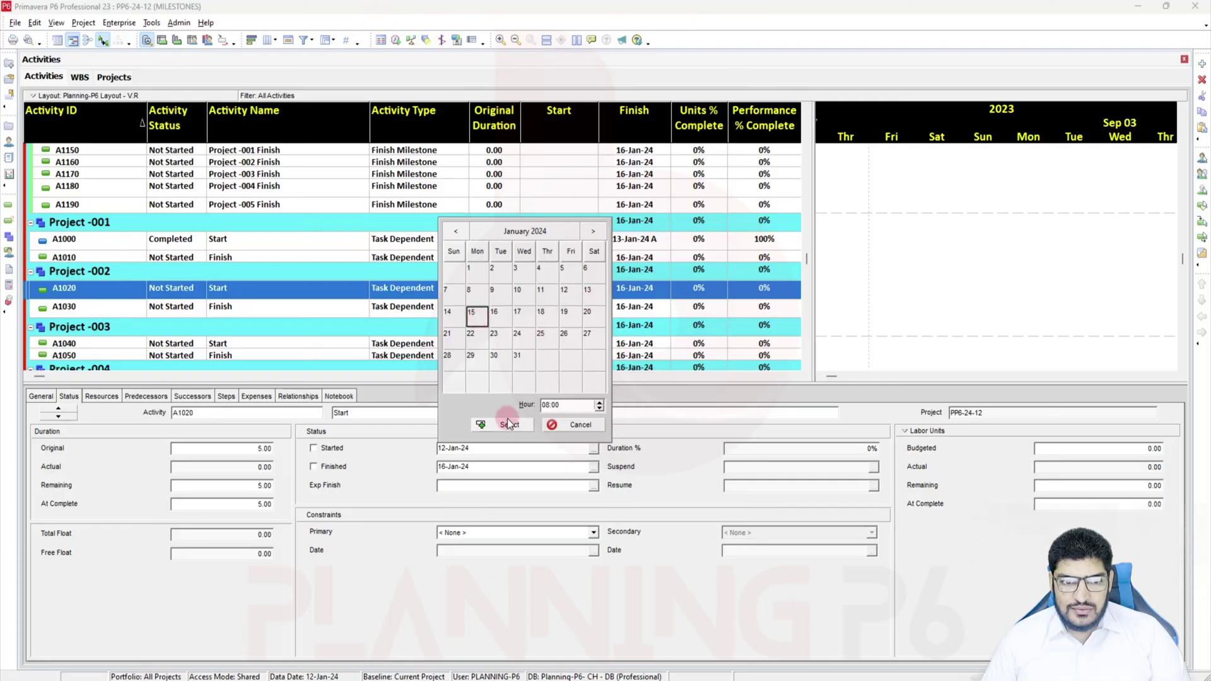
{"action": "left_click", "coordinate": [524, 427]}
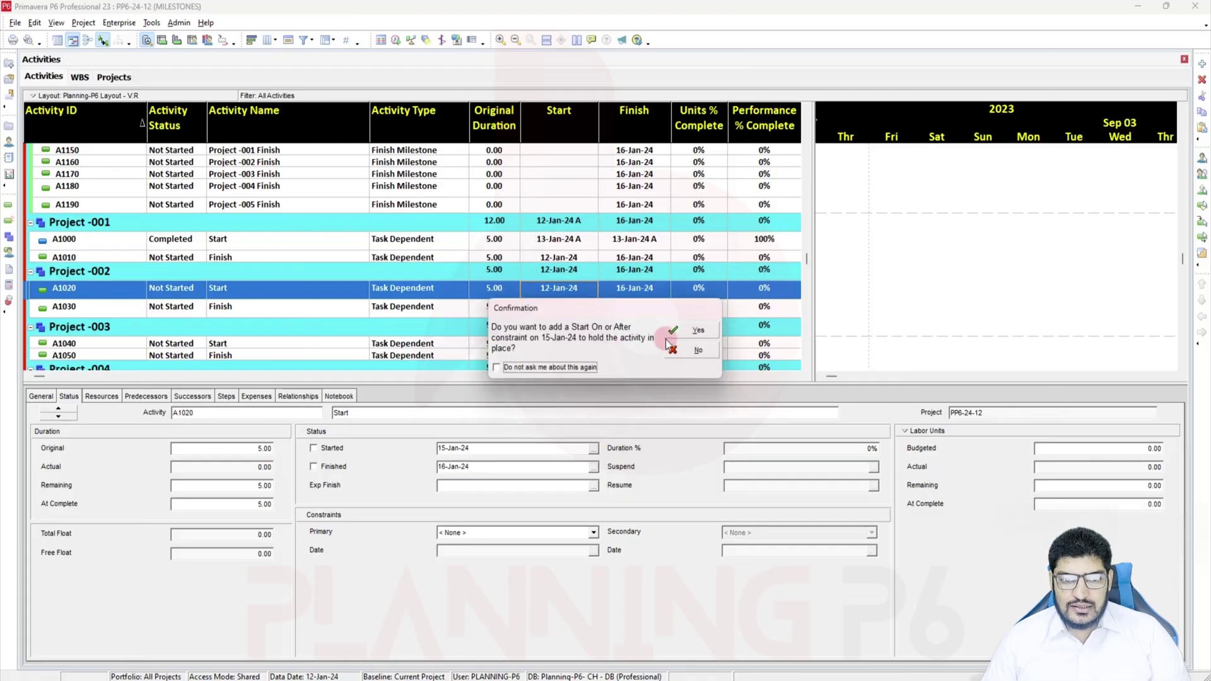
{"action": "left_click", "coordinate": [699, 328]}
{"action": "scroll", "coordinate": [622, 274], "scroll_direction": "up", "scroll_amount": 3}
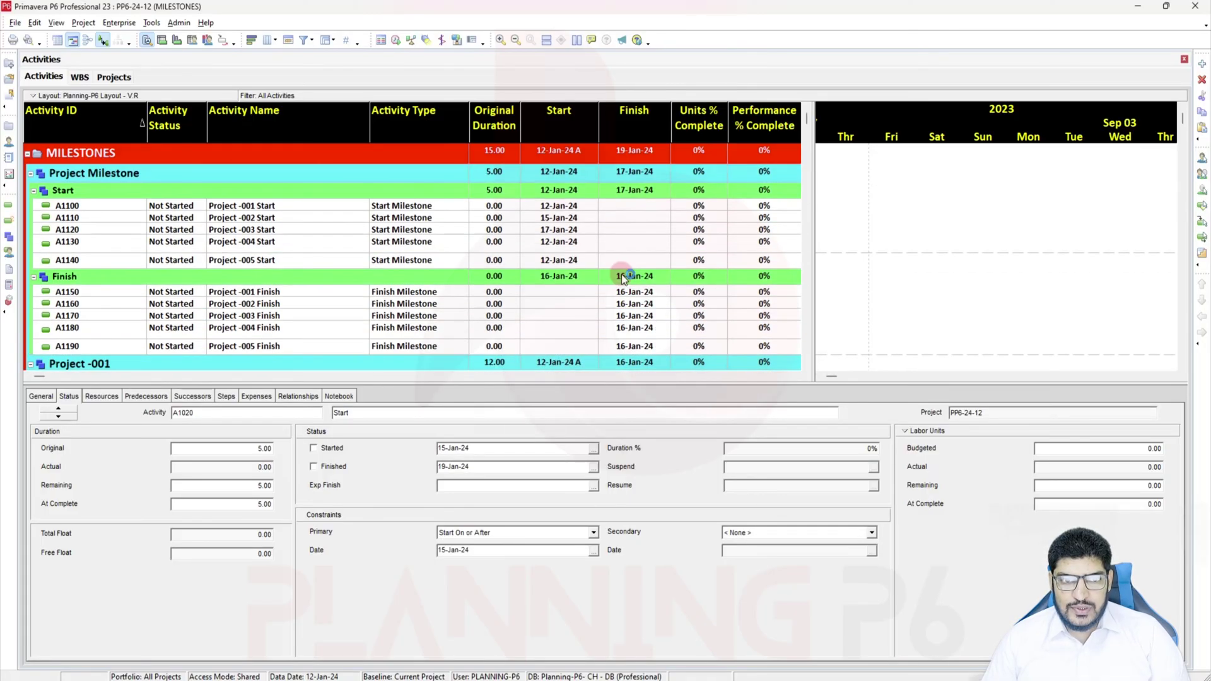
{"action": "left_click", "coordinate": [564, 221]}
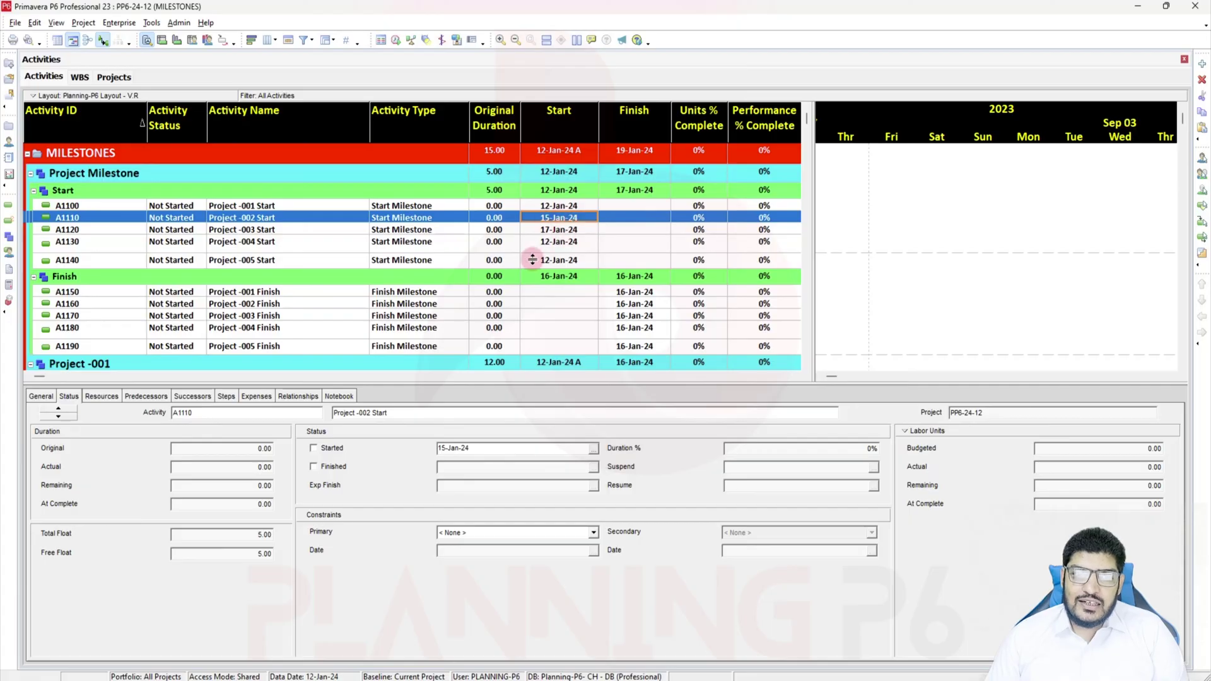
Step: Mark Project -002's Start activity (A1020) as started and finished
{"action": "scroll", "coordinate": [507, 280], "scroll_direction": "down", "scroll_amount": 5}
{"action": "scroll", "coordinate": [508, 280], "scroll_direction": "up", "scroll_amount": 1}
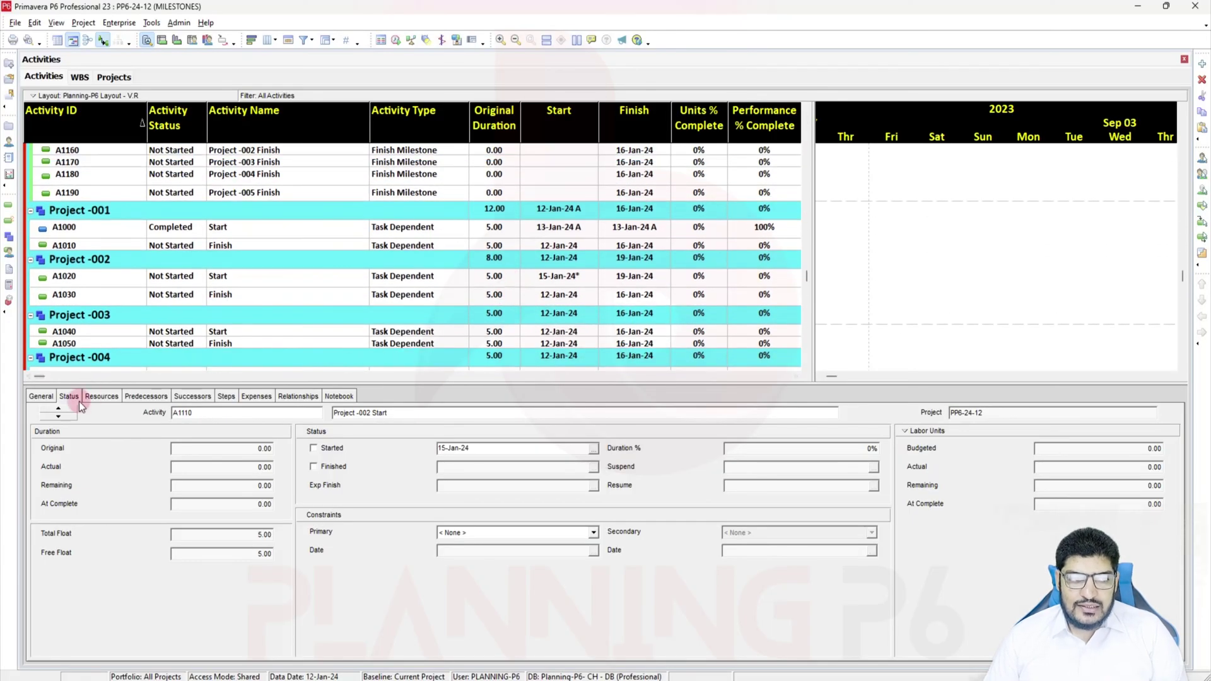
{"action": "scroll", "coordinate": [569, 167], "scroll_direction": "down", "scroll_amount": 2}
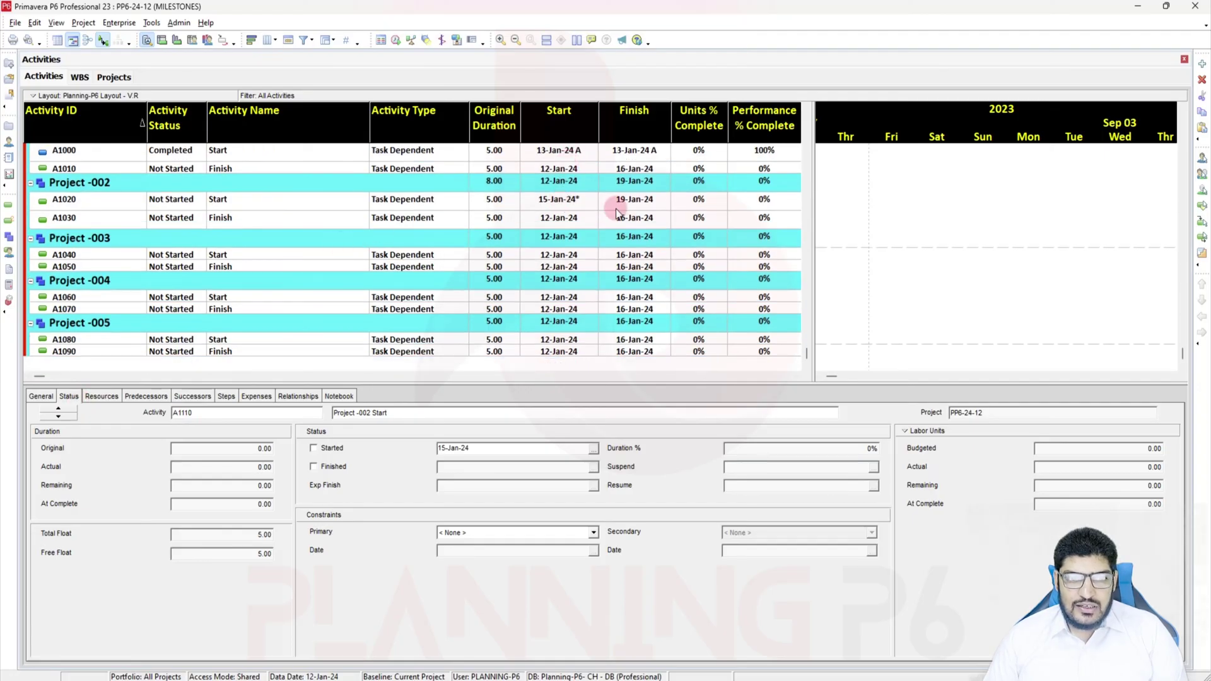
{"action": "left_click", "coordinate": [564, 201]}
{"action": "left_click", "coordinate": [329, 448]}
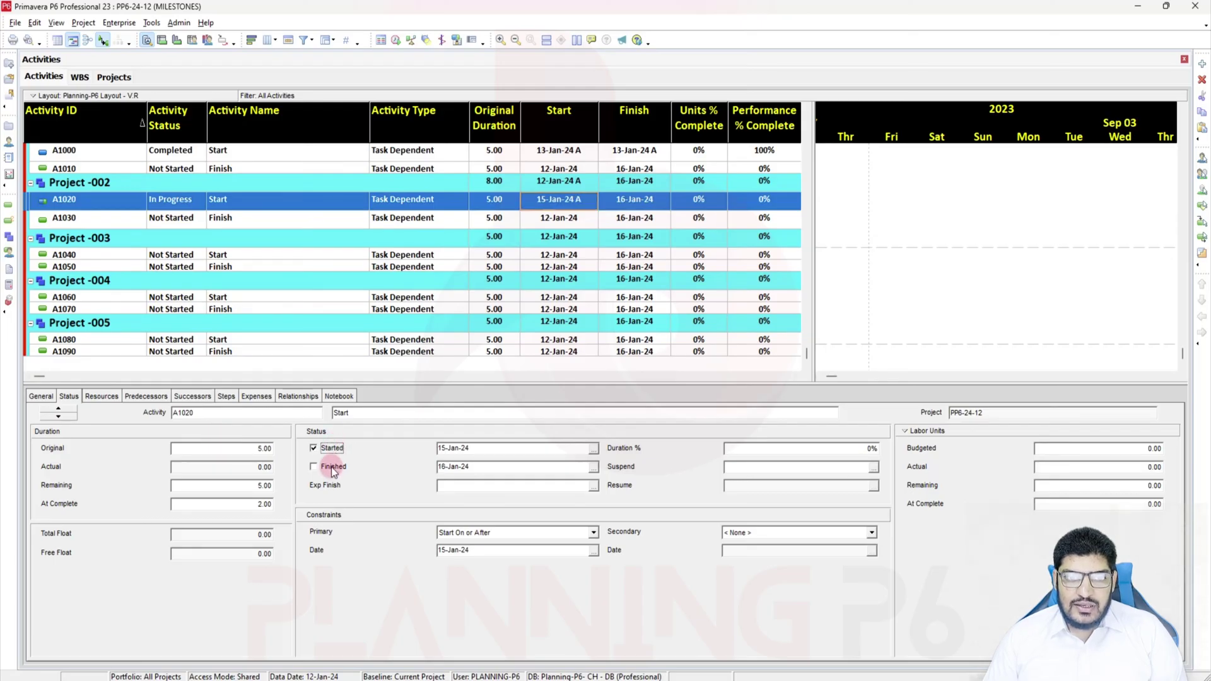
{"action": "left_click", "coordinate": [331, 467]}
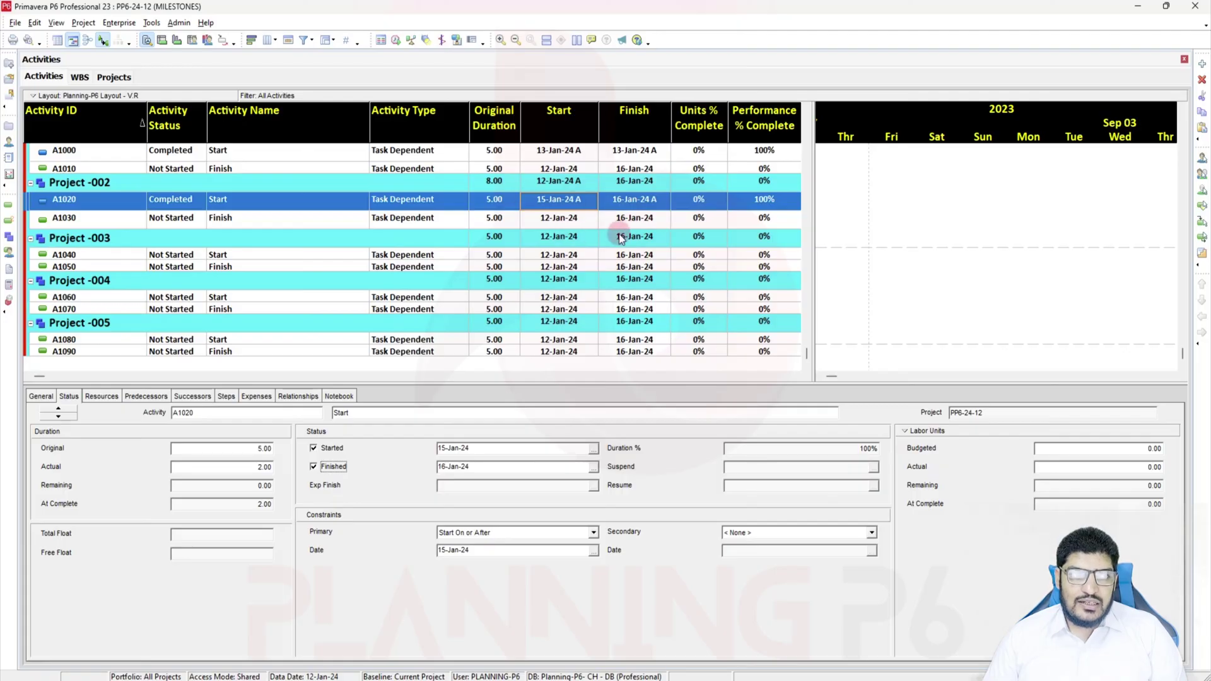
Step: Compare the dates of the start and finish milestones with the activities of the individual projects
{"action": "scroll", "coordinate": [577, 228], "scroll_direction": "up", "scroll_amount": 10}
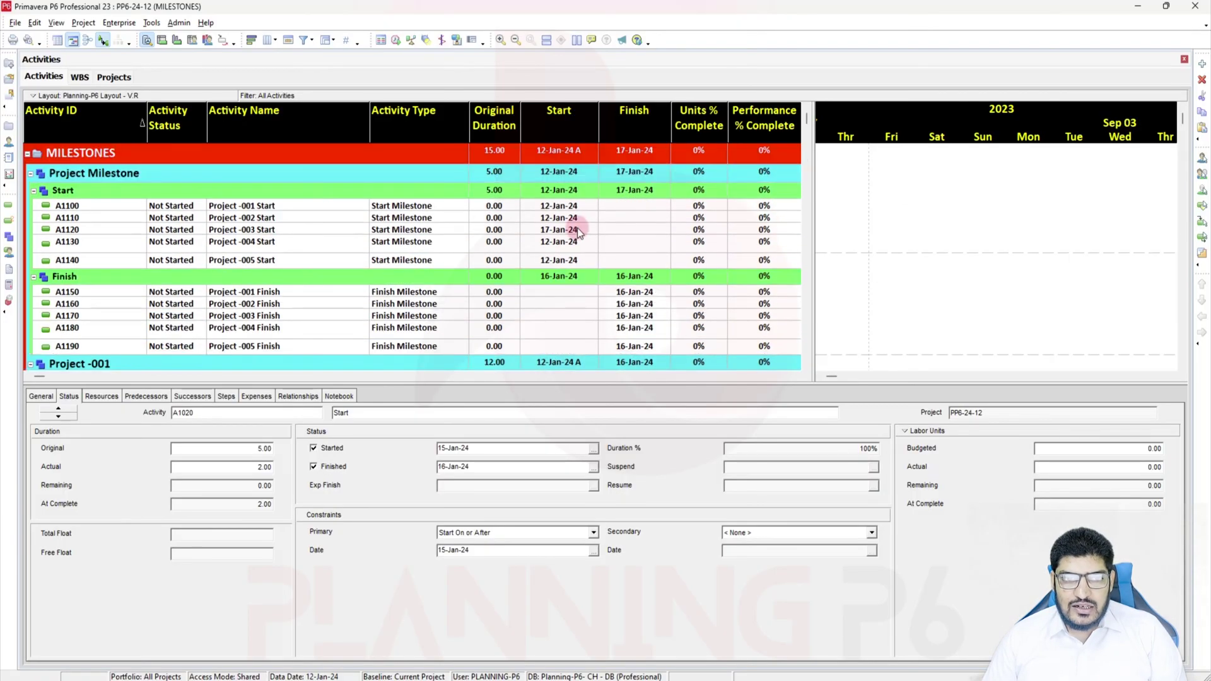
{"action": "left_click", "coordinate": [656, 292]}
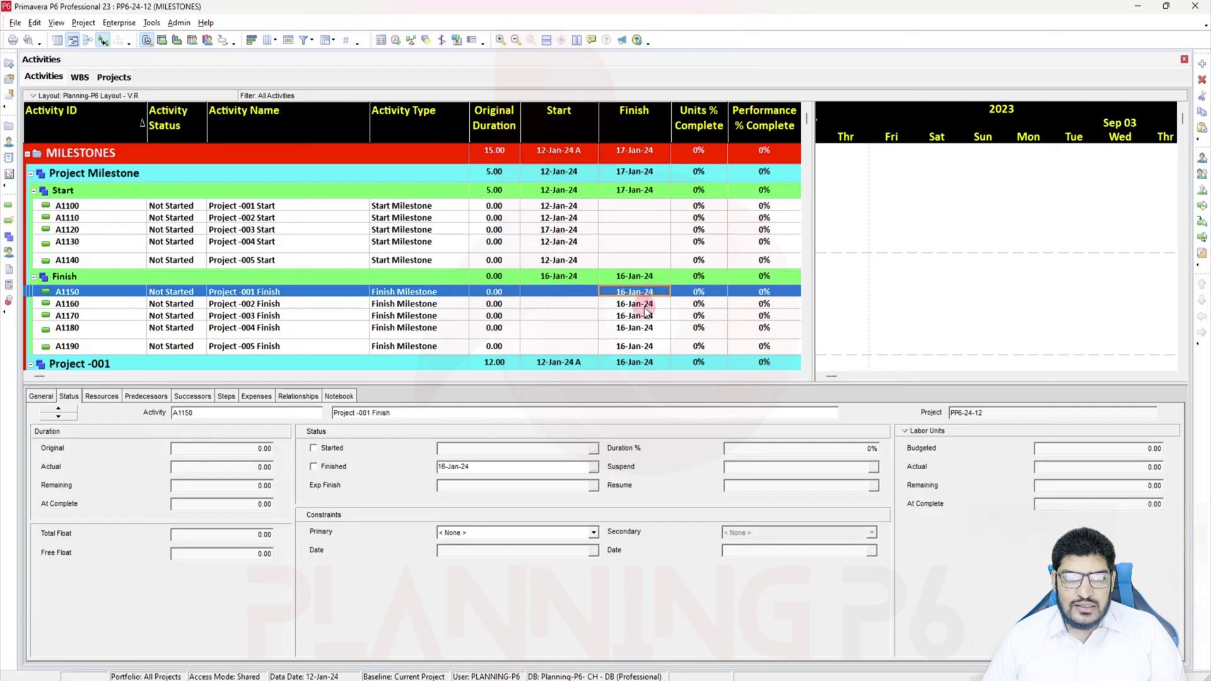
{"action": "left_click", "coordinate": [654, 305]}
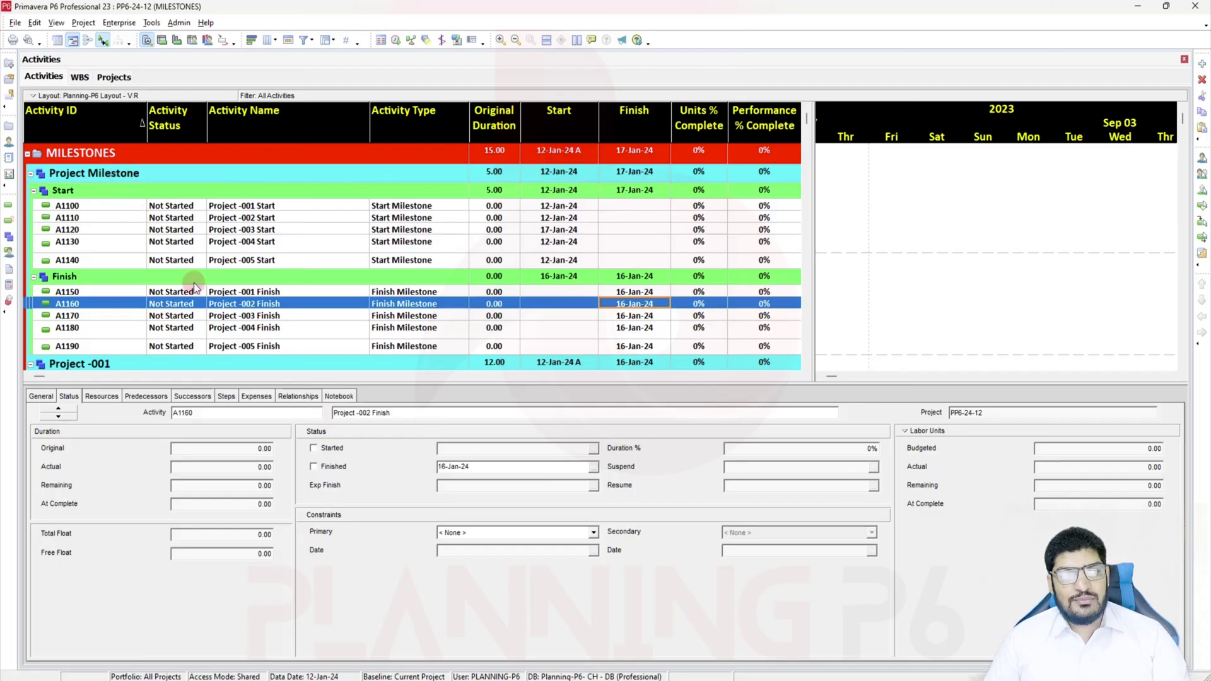
{"action": "scroll", "coordinate": [191, 261], "scroll_direction": "down", "scroll_amount": 4}
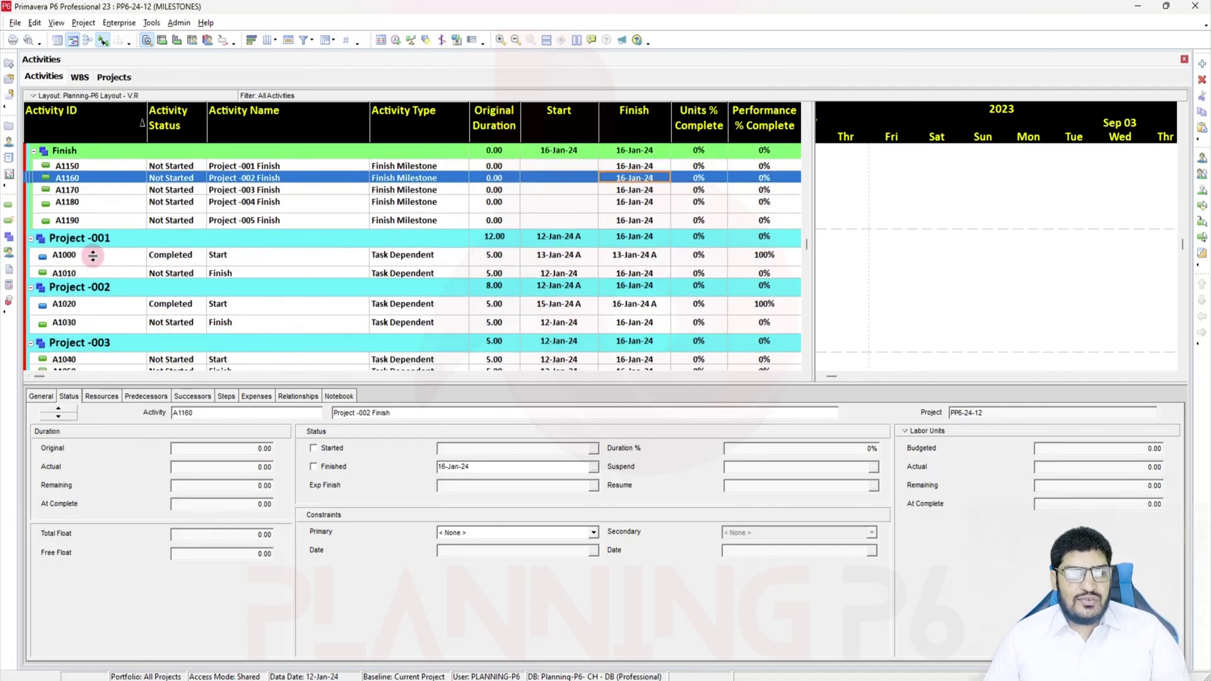
{"action": "scroll", "coordinate": [94, 308], "scroll_direction": "down", "scroll_amount": 3}
{"action": "scroll", "coordinate": [92, 284], "scroll_direction": "up", "scroll_amount": 2}
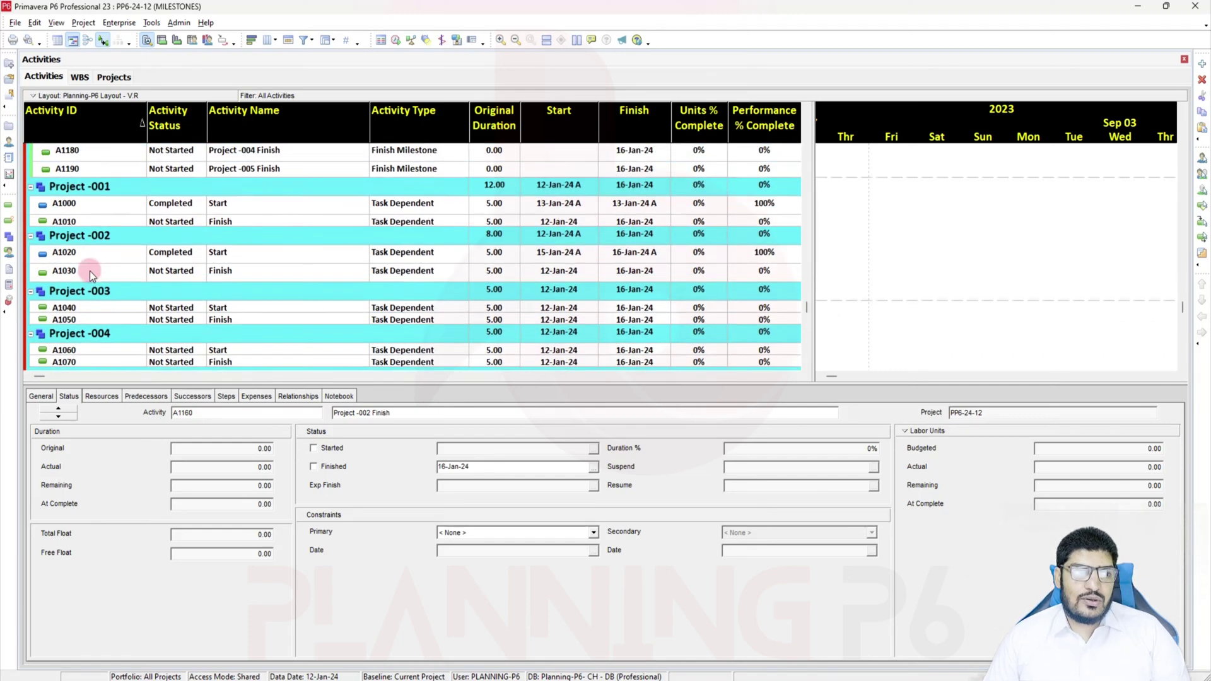
{"action": "scroll", "coordinate": [90, 271], "scroll_direction": "up", "scroll_amount": 4}
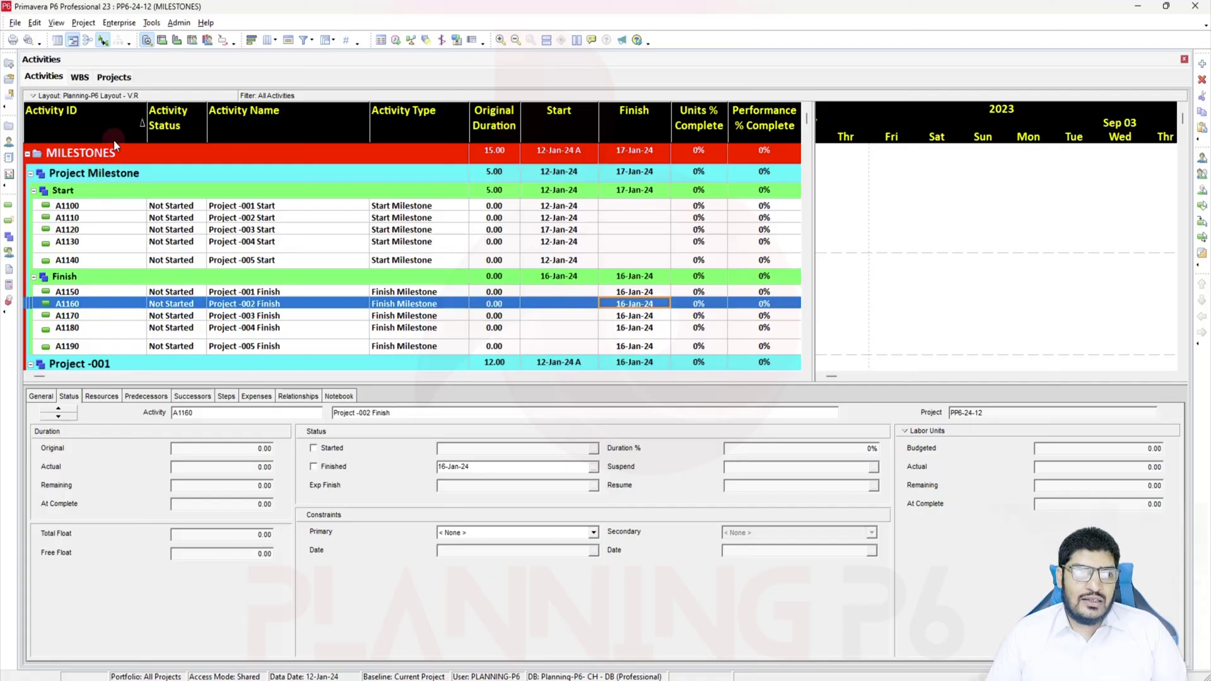
Step: Rename the Project Milestone element in the WBS as Milestone
{"action": "left_click", "coordinate": [84, 175]}
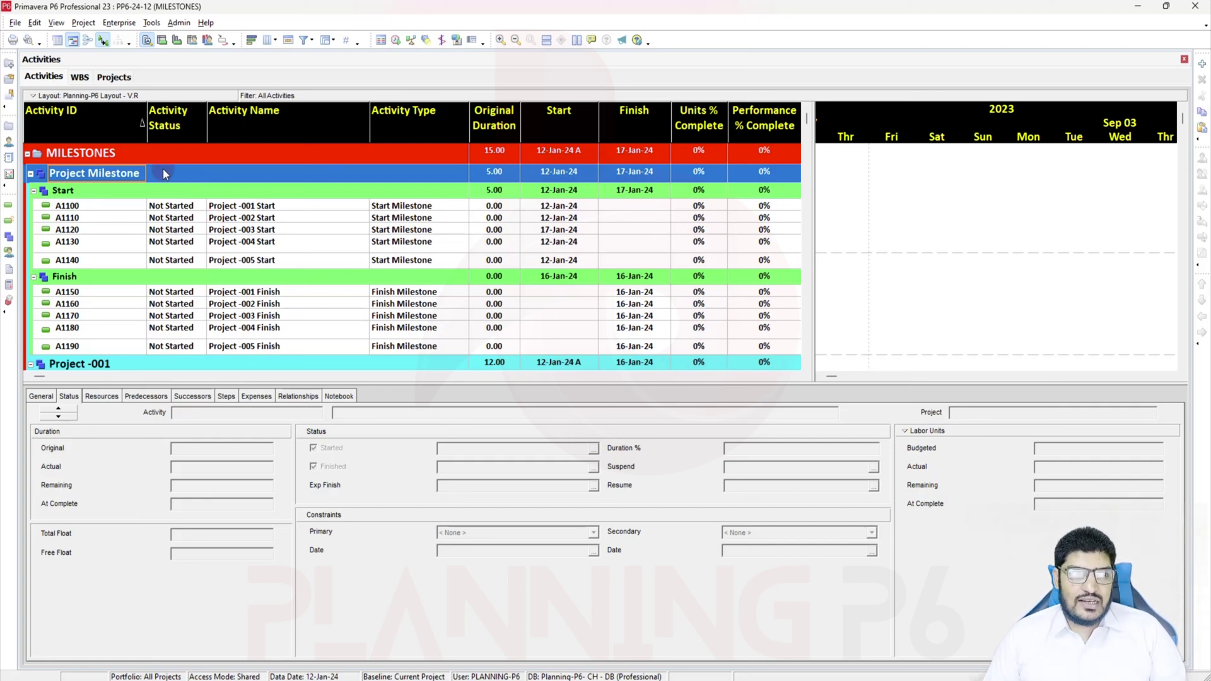
{"action": "left_click", "coordinate": [79, 77]}
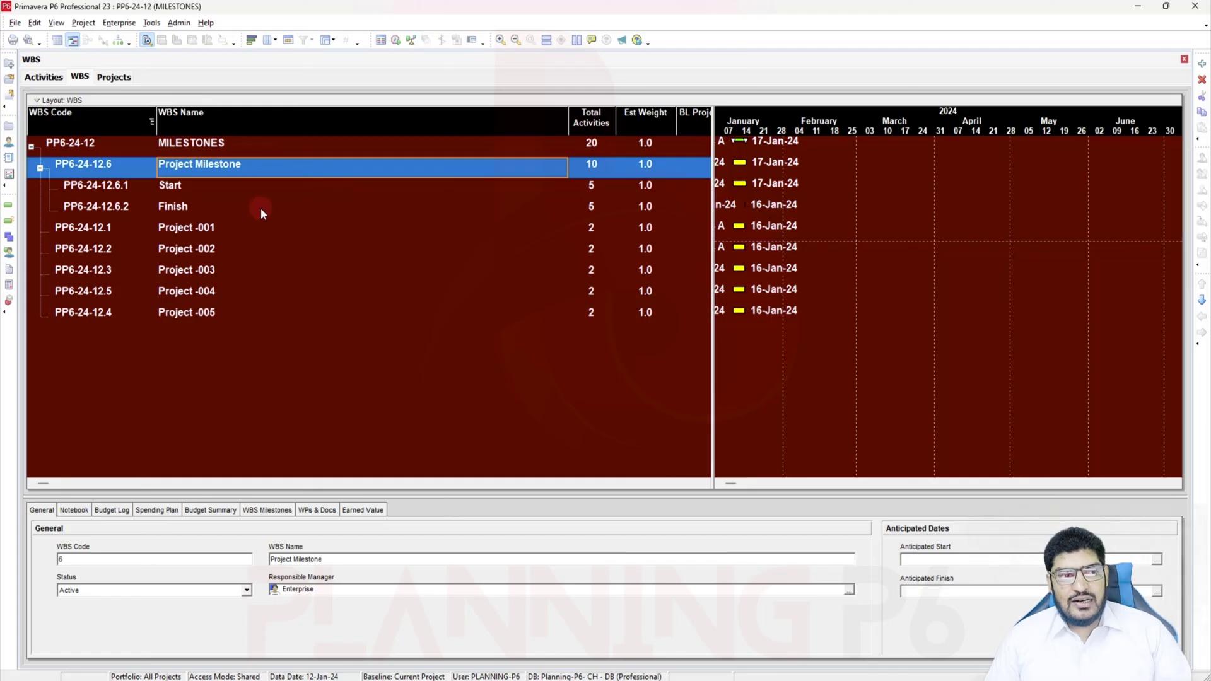
{"action": "left_click", "coordinate": [222, 165]}
{"action": "left_click", "coordinate": [193, 165]}
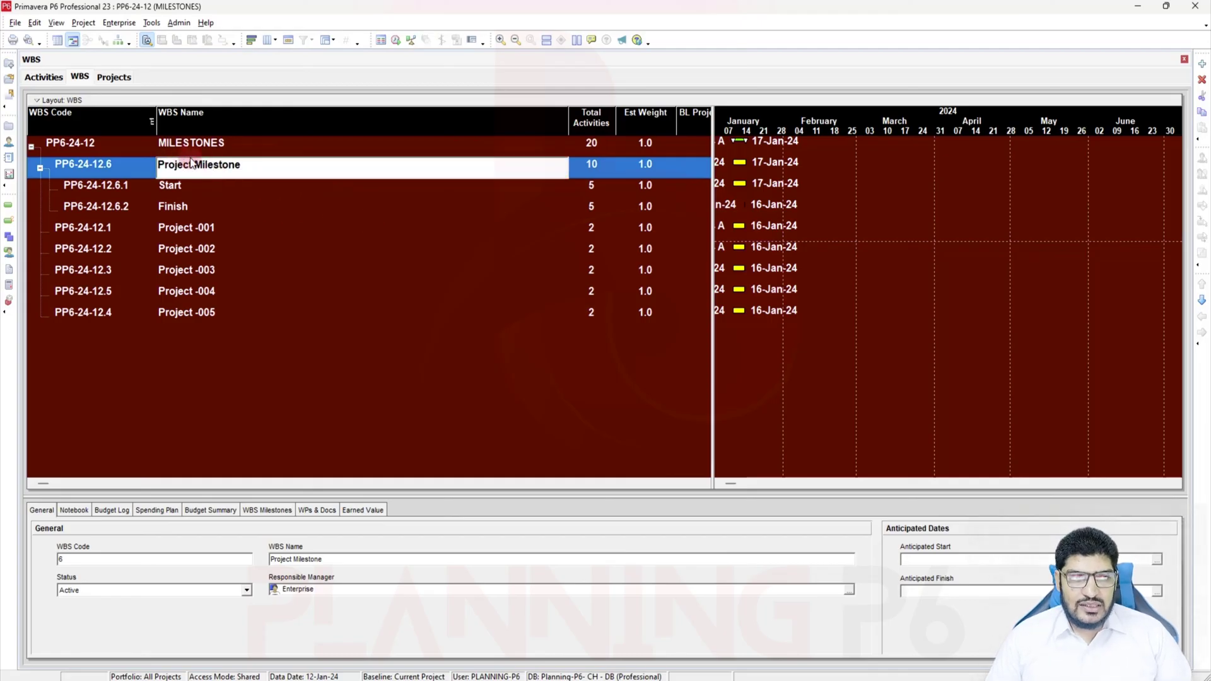
{"action": "left_click_drag", "start_coordinate": [193, 164], "coordinate": [109, 170]}
{"action": "key", "text": "BackSpace"}
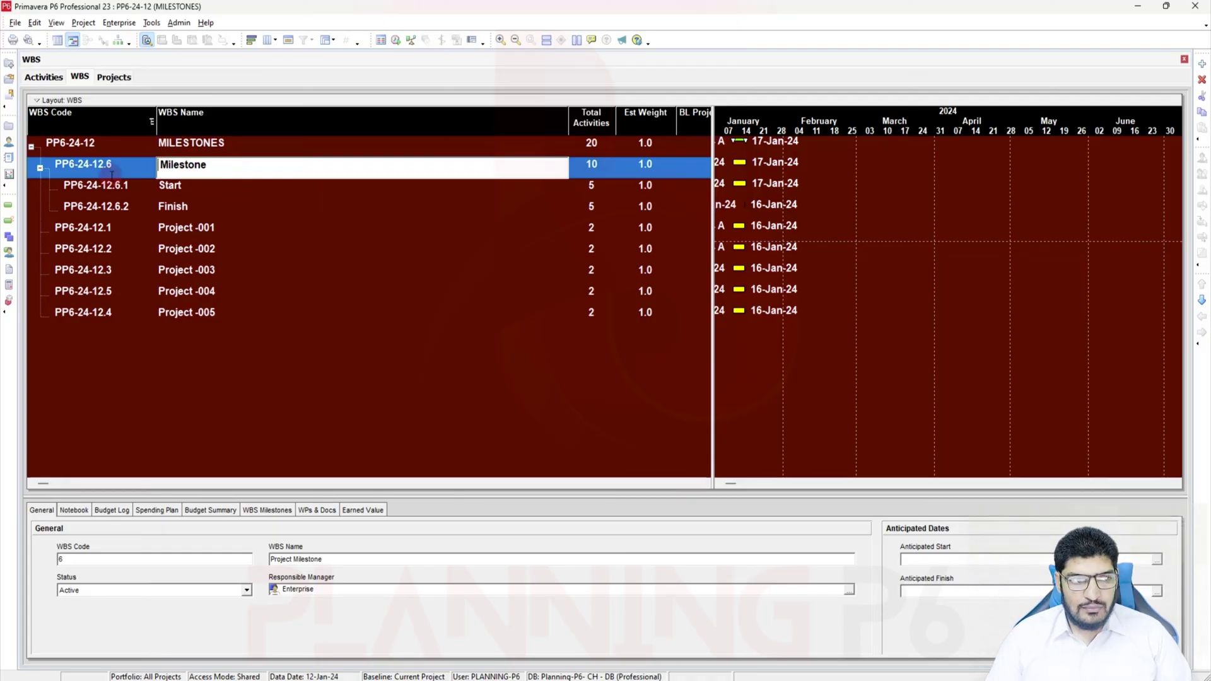
{"action": "key", "text": "Delete"}
{"action": "key", "text": "Return"}
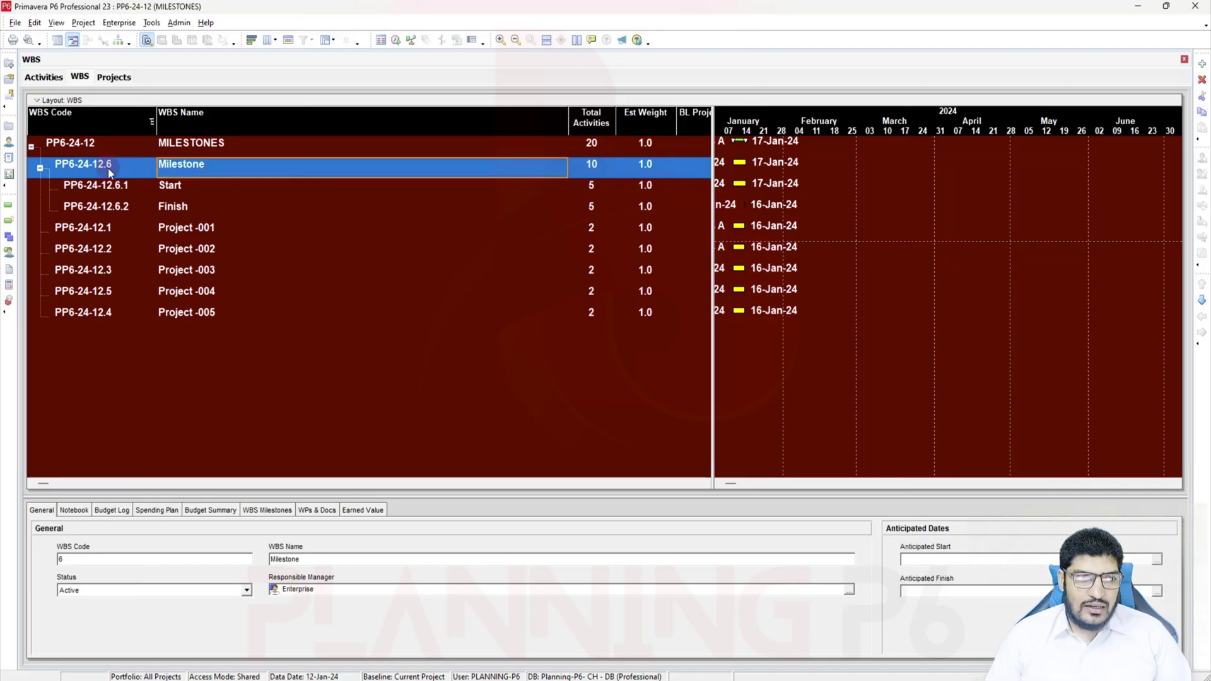
Step: Rename the Start element under Milestone as Project Milestones
{"action": "left_click", "coordinate": [191, 187]}
{"action": "left_click_drag", "start_coordinate": [183, 186], "coordinate": [121, 185]}
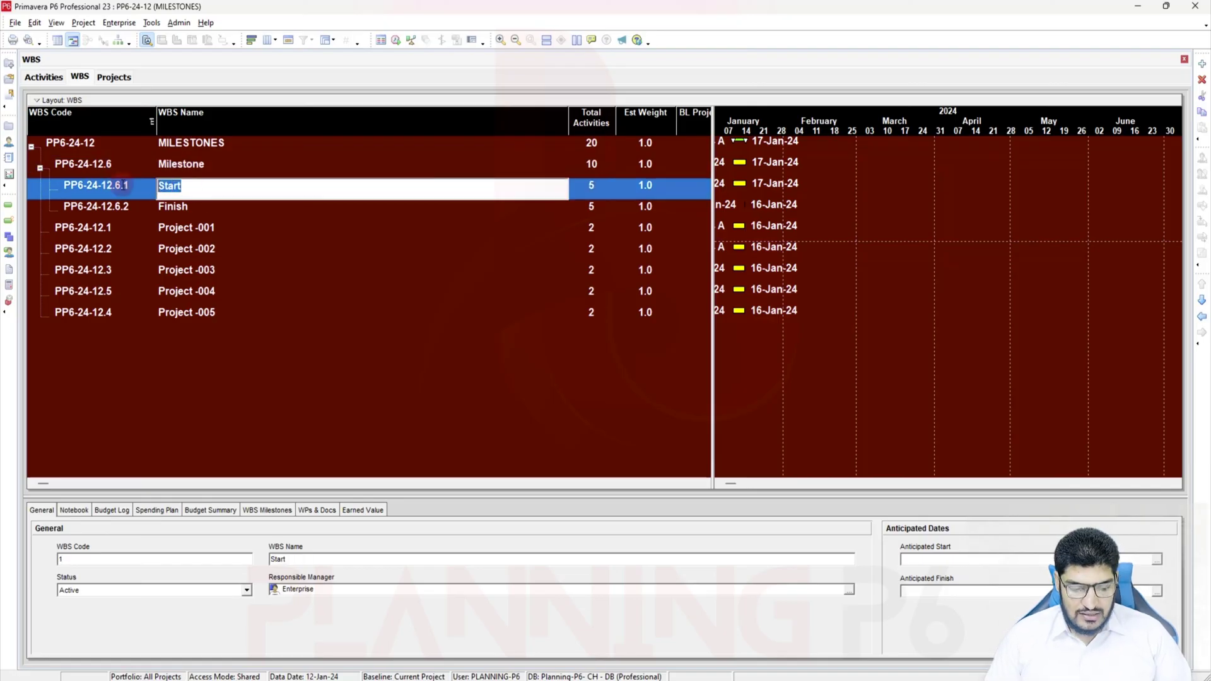
{"action": "type", "text": "Project Milestones"}
{"action": "key", "text": "Return"}
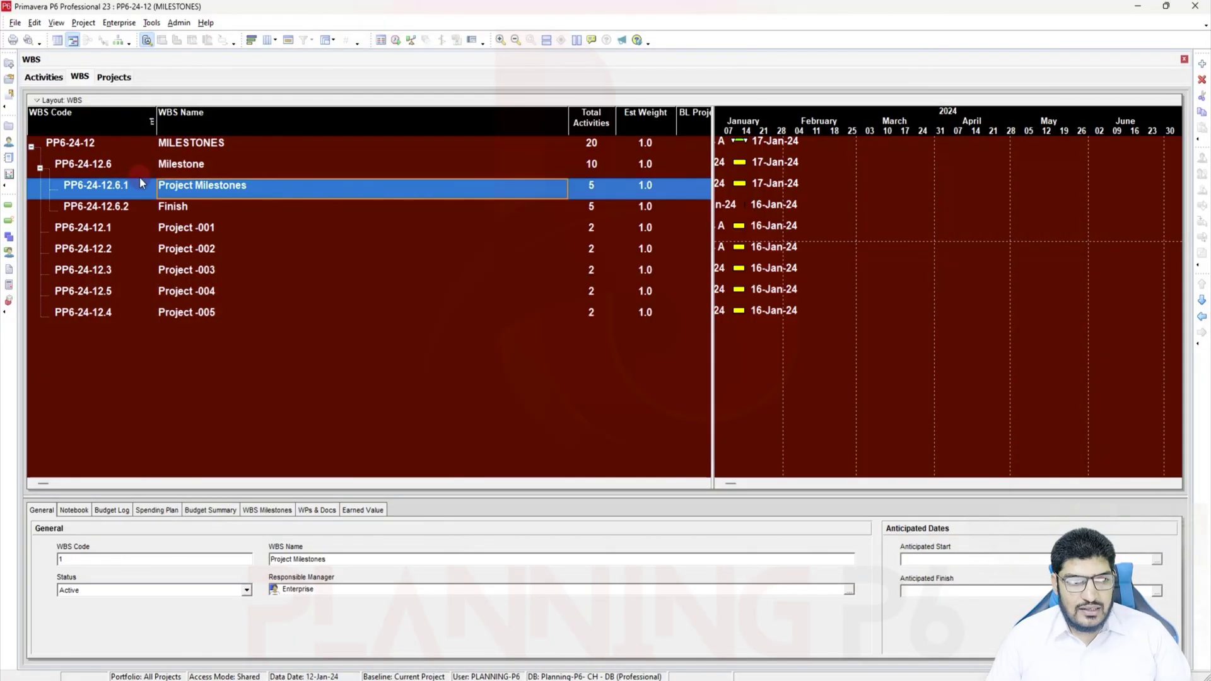
Step: Rename the Finish element under Milestone as Stages Milestones
{"action": "left_click", "coordinate": [243, 188]}
{"action": "left_click_drag", "start_coordinate": [287, 190], "coordinate": [121, 201]}
{"action": "left_click", "coordinate": [171, 215]}
{"action": "type", "text": "Stages Milestones"}
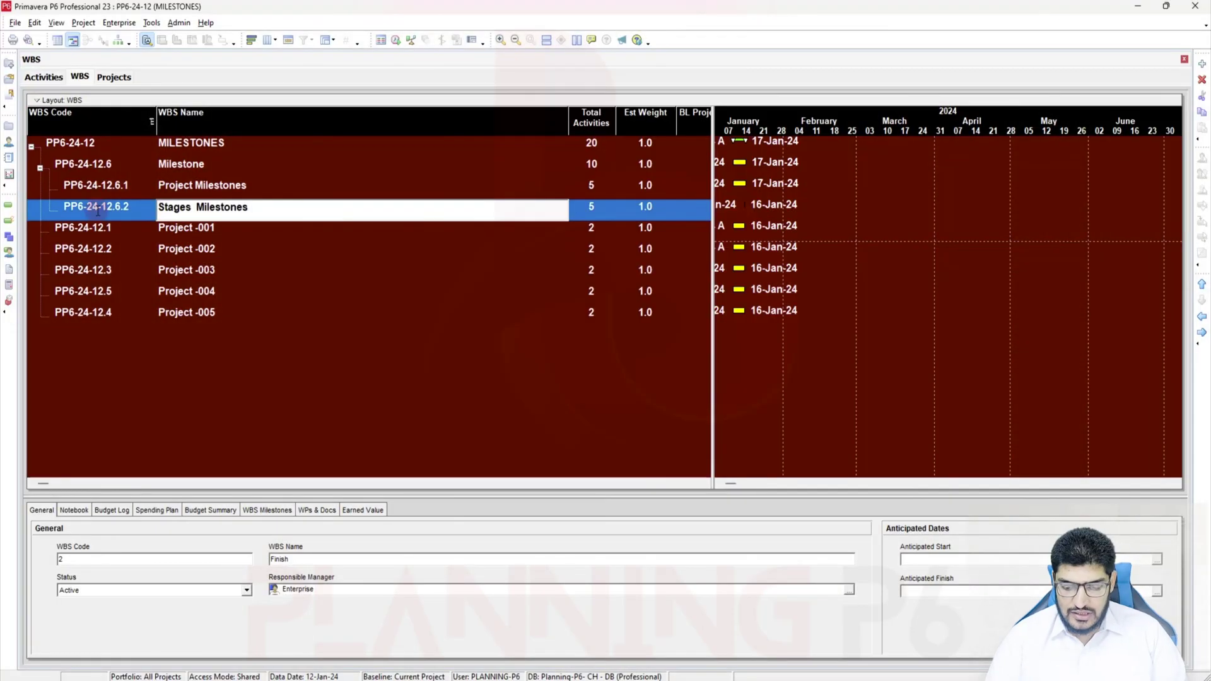
{"action": "left_click", "coordinate": [183, 239]}
Step: Add a WBS element after Stages Milestones on the same level and name it Controlled Milestones
{"action": "left_click", "coordinate": [197, 209]}
{"action": "left_click", "coordinate": [1203, 63]}
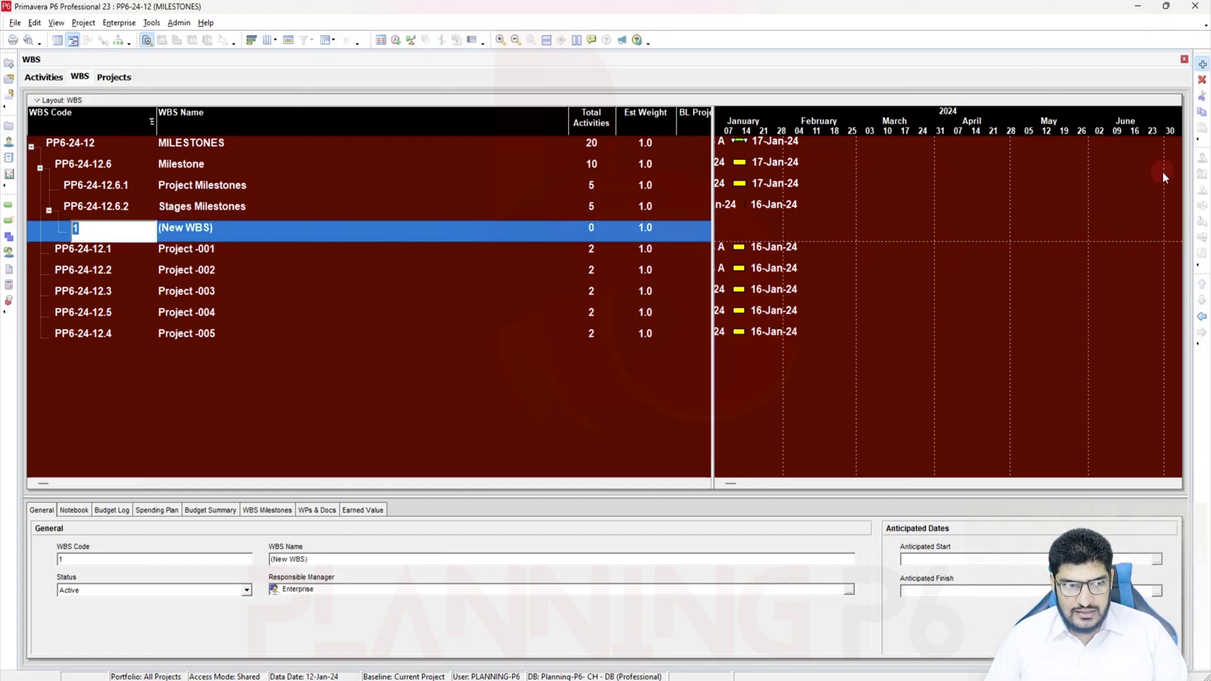
{"action": "left_click", "coordinate": [1202, 317]}
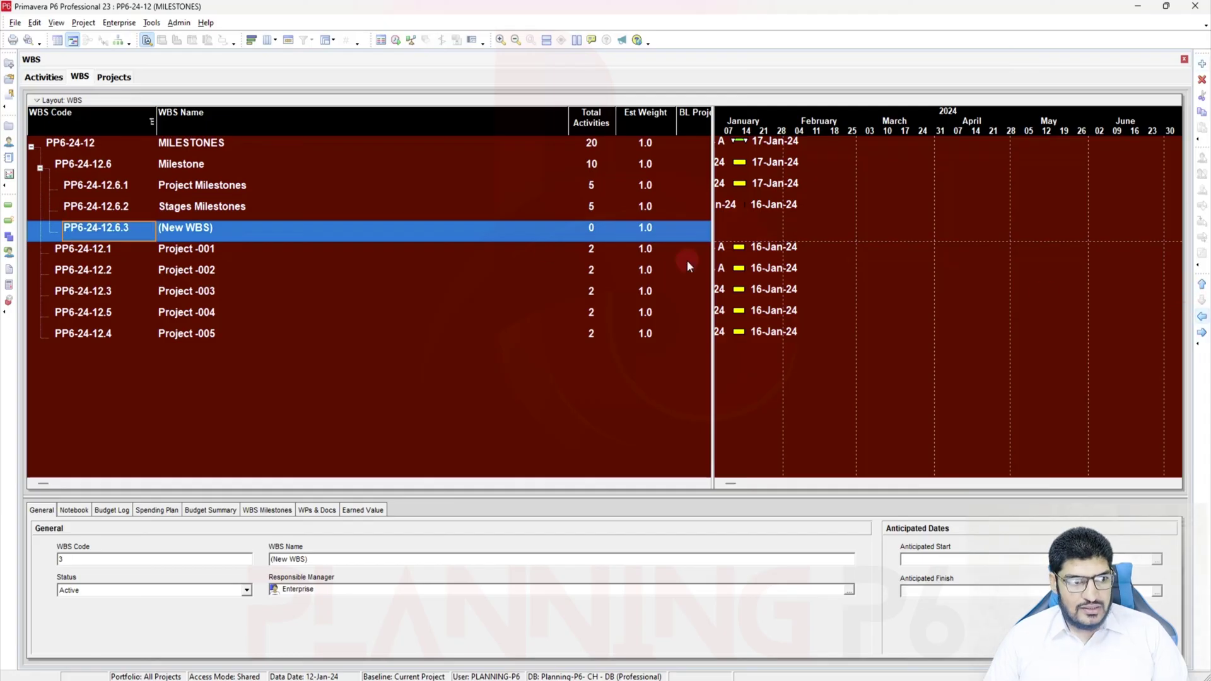
{"action": "left_click", "coordinate": [244, 208]}
{"action": "left_click", "coordinate": [275, 211]}
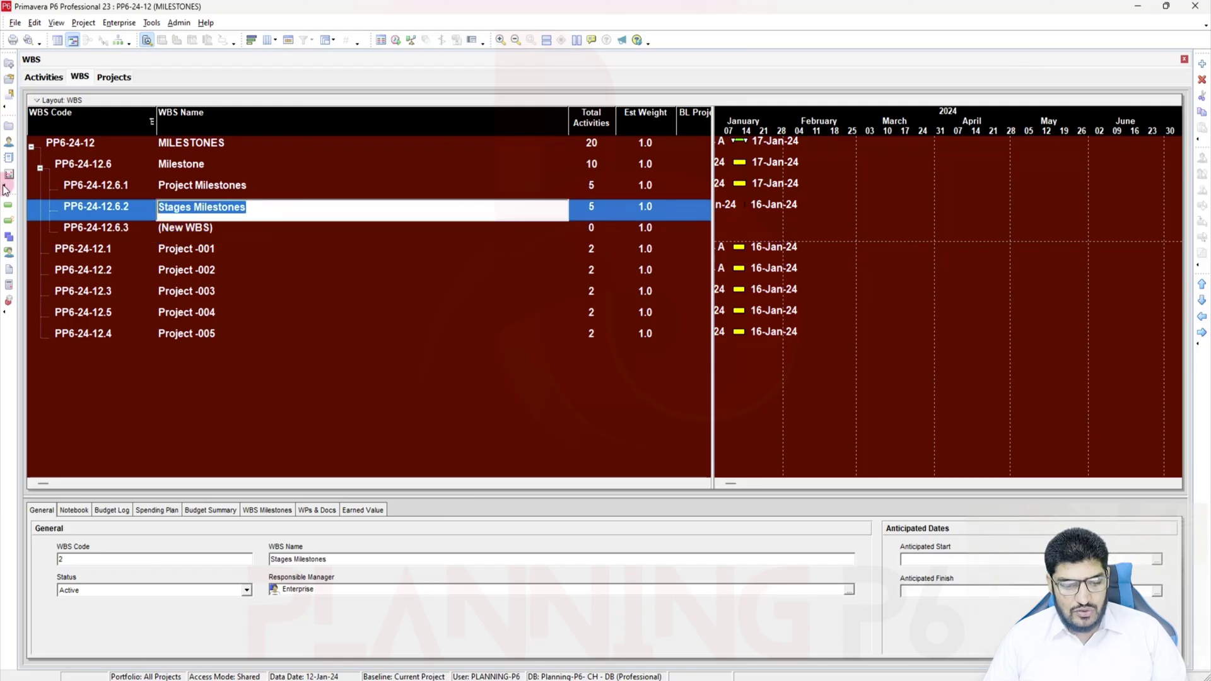
{"action": "left_click", "coordinate": [212, 231]}
{"action": "left_click", "coordinate": [212, 231]}
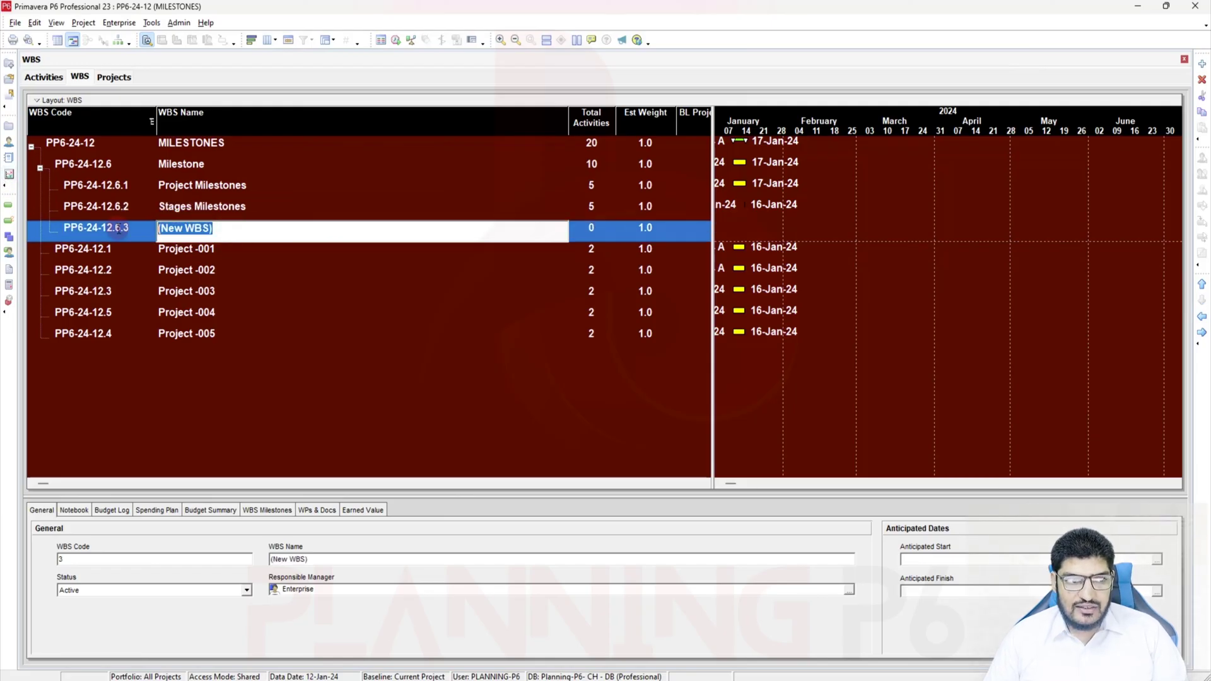
{"action": "type", "text": "Controlled Milestones"}
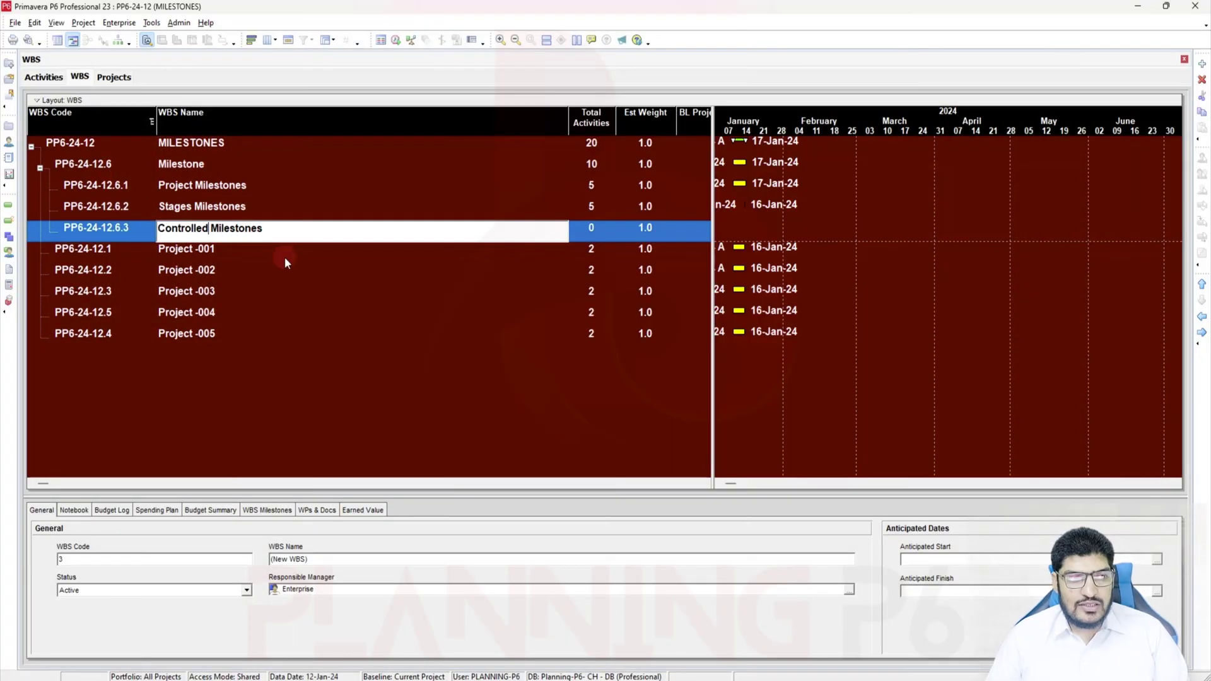
{"action": "left_click", "coordinate": [276, 251]}
Step: Add a WBS element after Controlled Milestones on the same level and name it Payment Milestones
{"action": "left_click", "coordinate": [331, 228]}
{"action": "left_click", "coordinate": [1202, 64]}
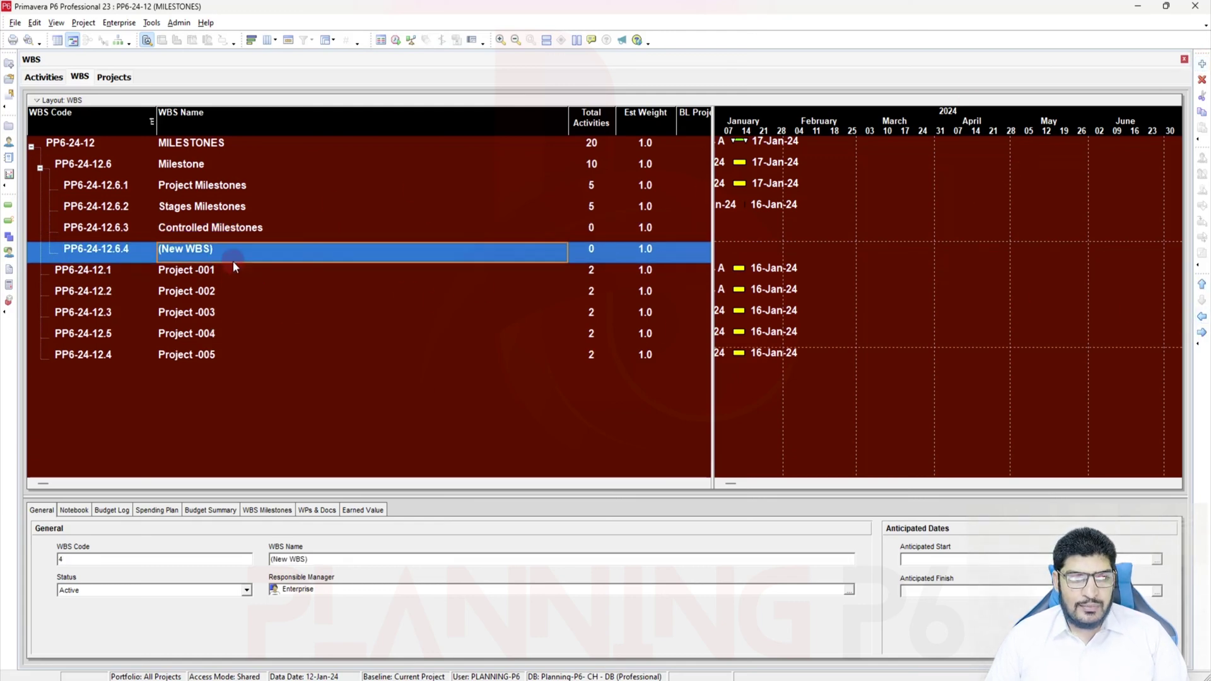
{"action": "left_click", "coordinate": [232, 251]}
{"action": "type", "text": "Payment"}
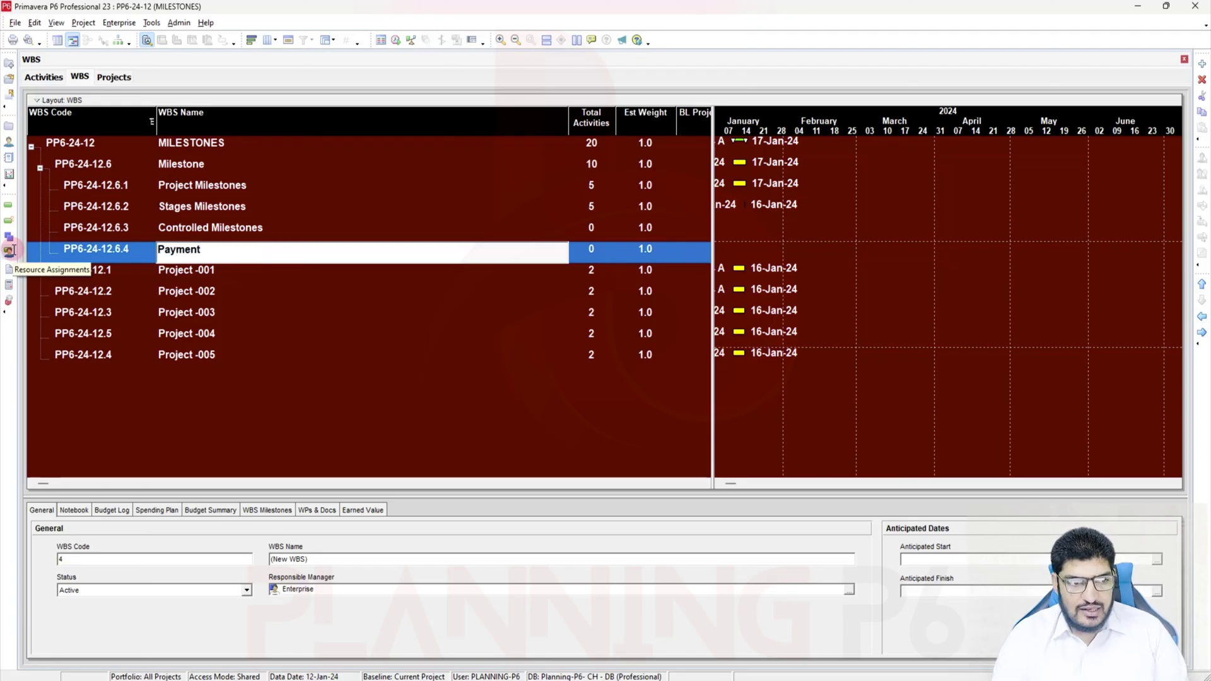
{"action": "type", "text": " Milestones"}
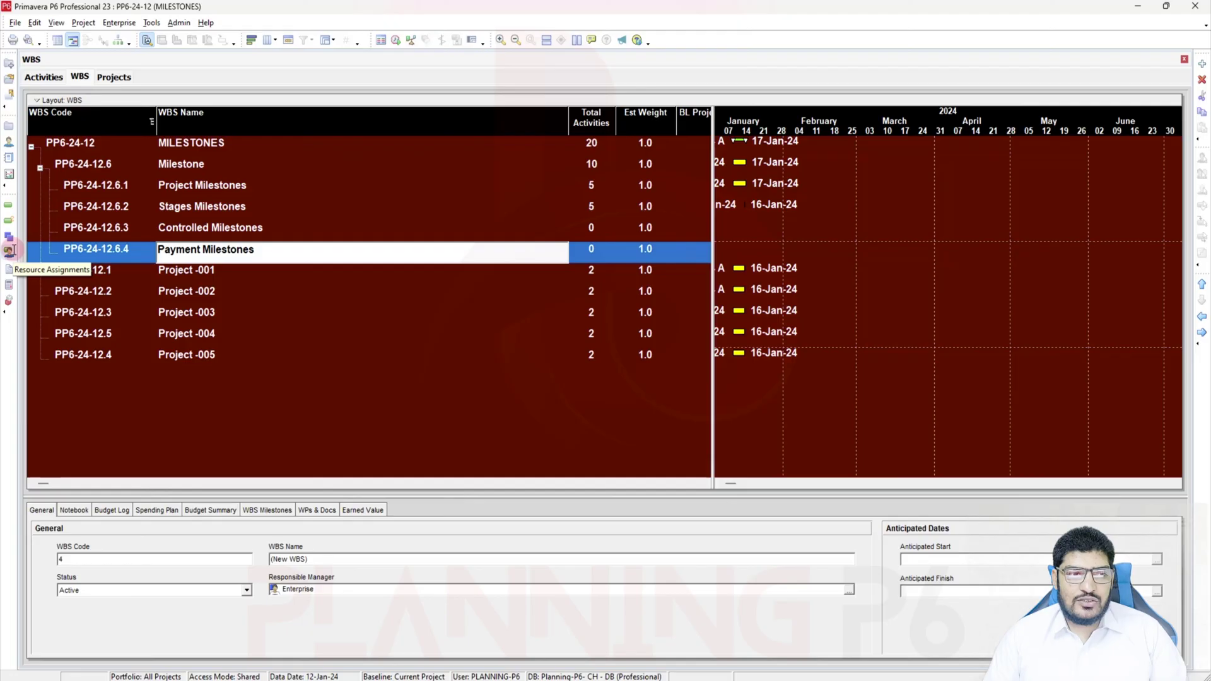
{"action": "key", "text": "Return"}
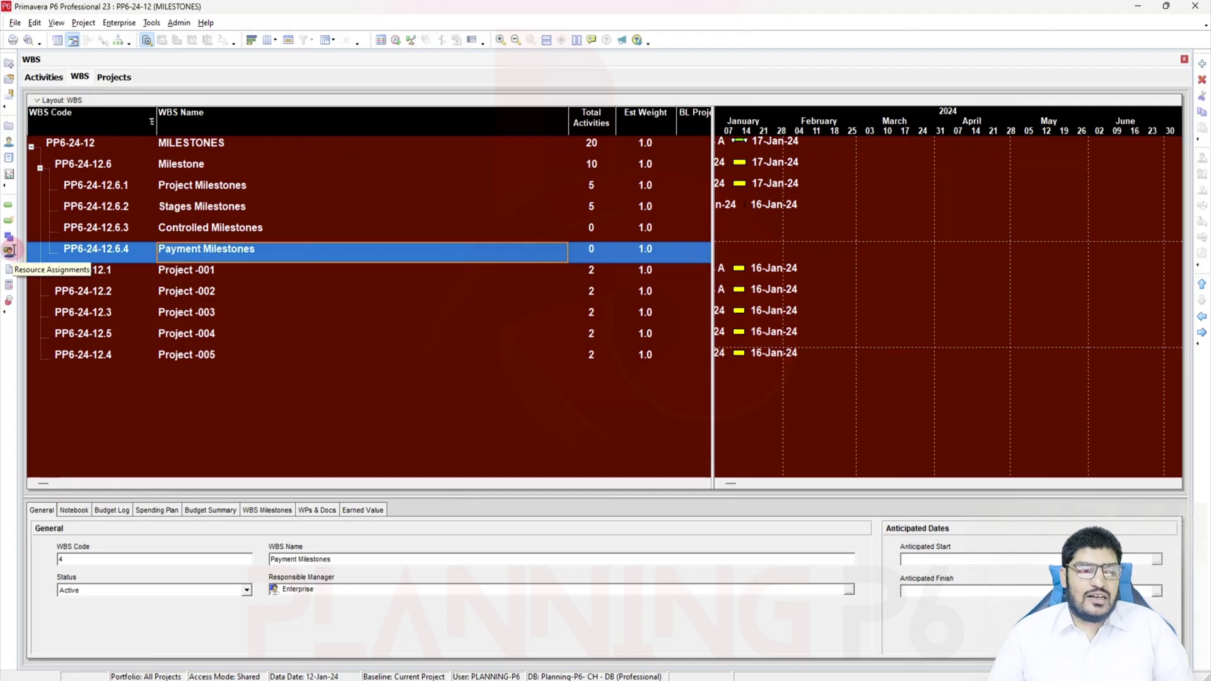
Step: Collapse the Project Milestones and Stages Milestones groups in the activity list and review the four milestone categories under Milestone
{"action": "left_click", "coordinate": [27, 78]}
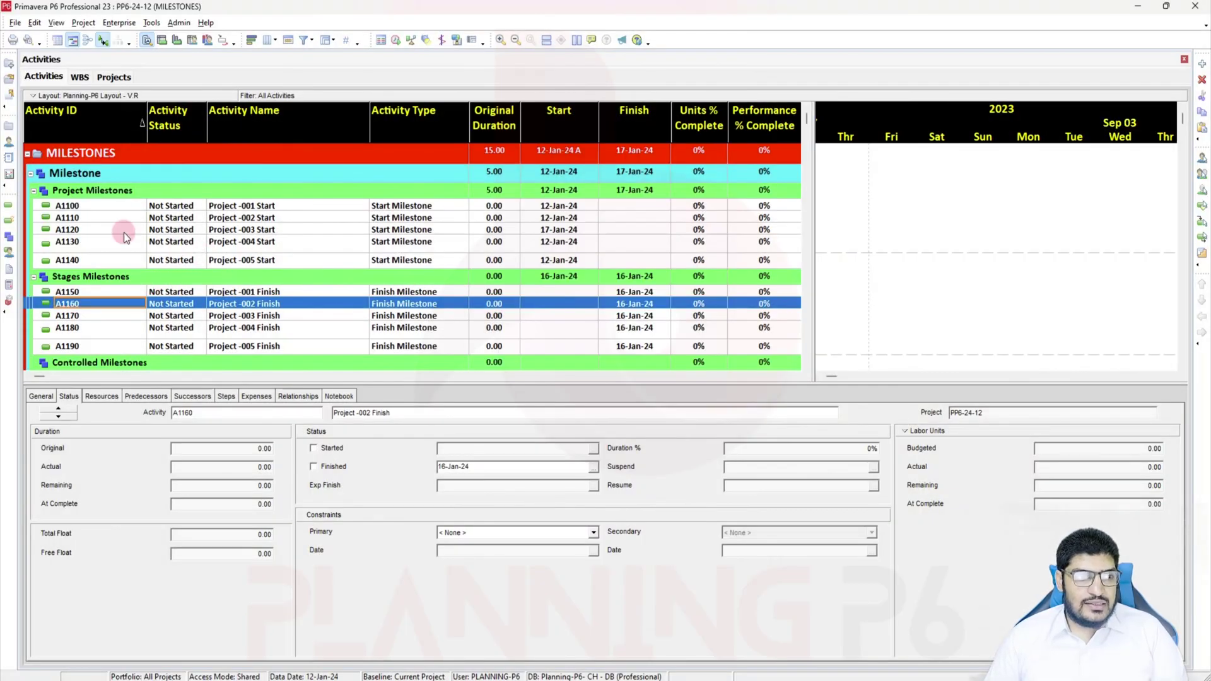
{"action": "left_click", "coordinate": [32, 191]}
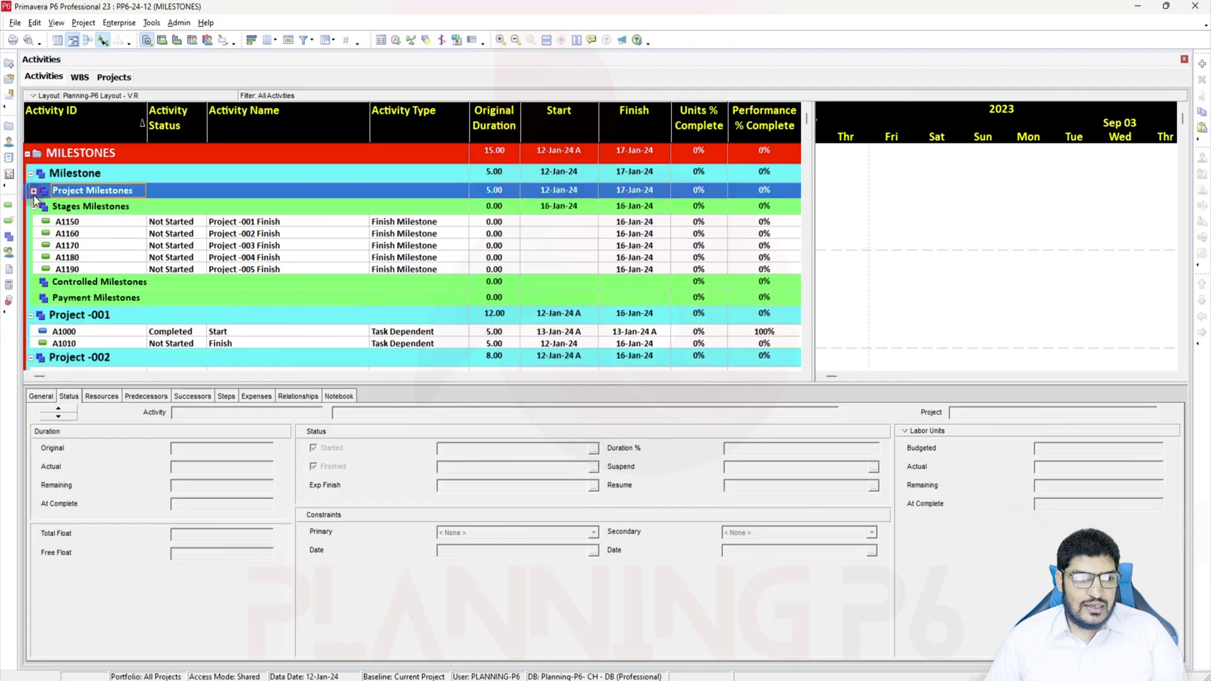
{"action": "left_click", "coordinate": [34, 206]}
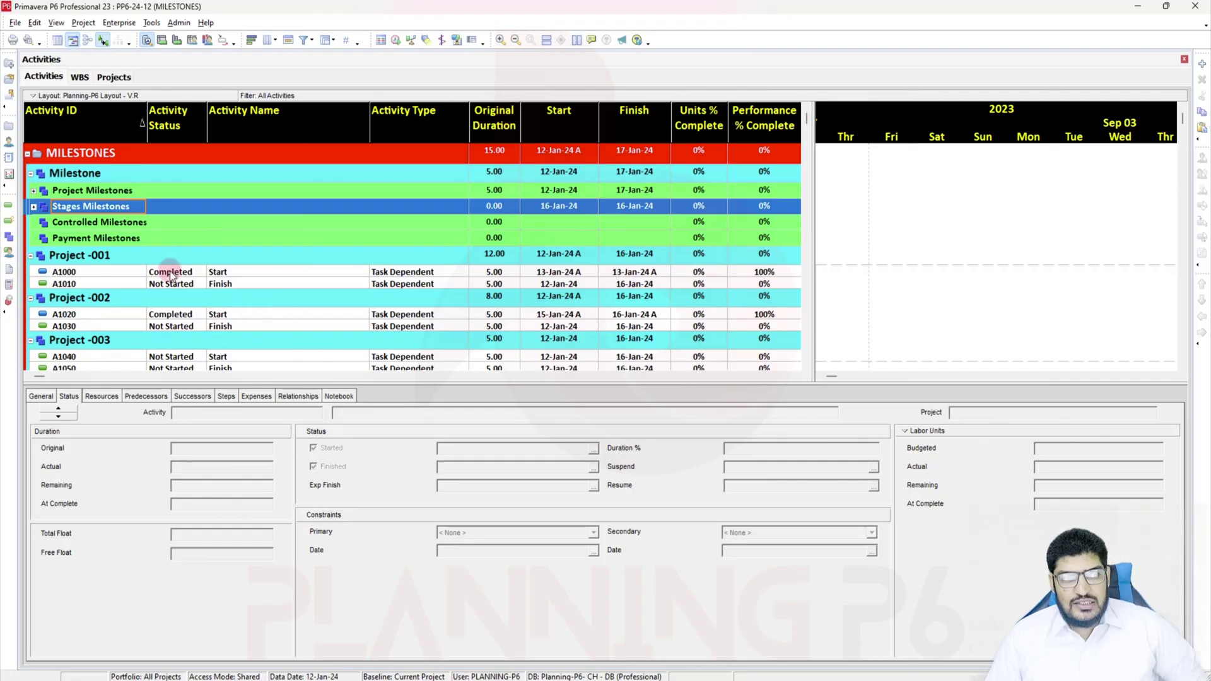
{"action": "left_click", "coordinate": [126, 191]}
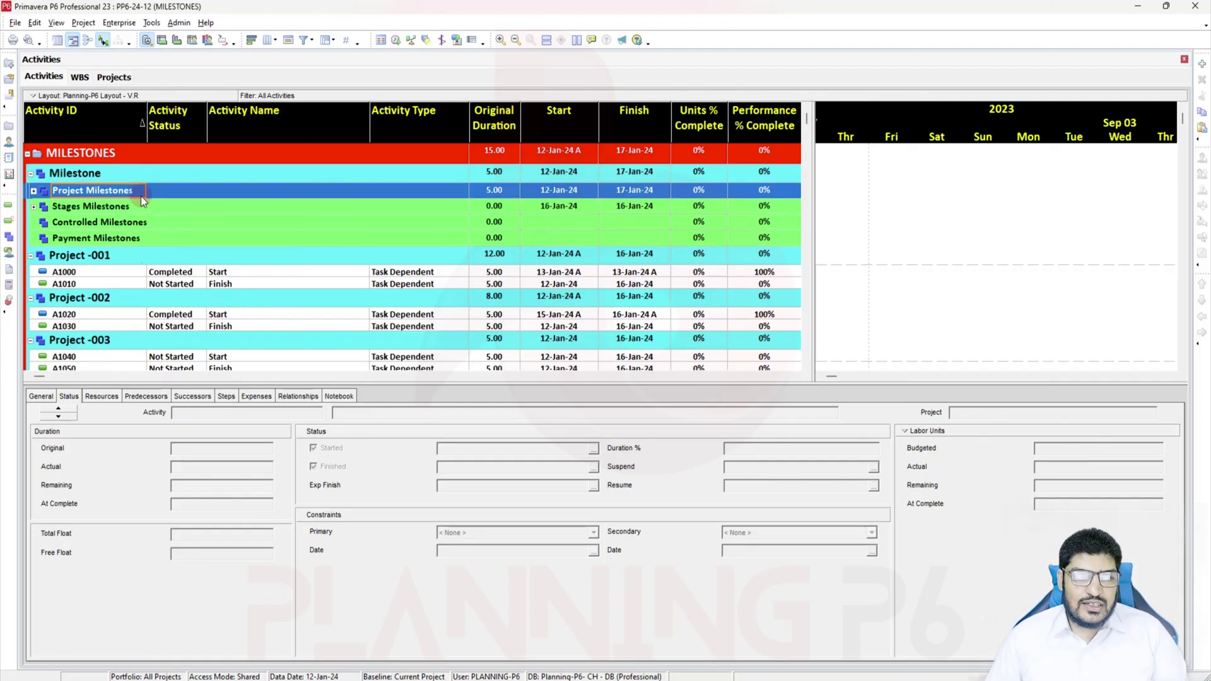
{"action": "left_click", "coordinate": [135, 207]}
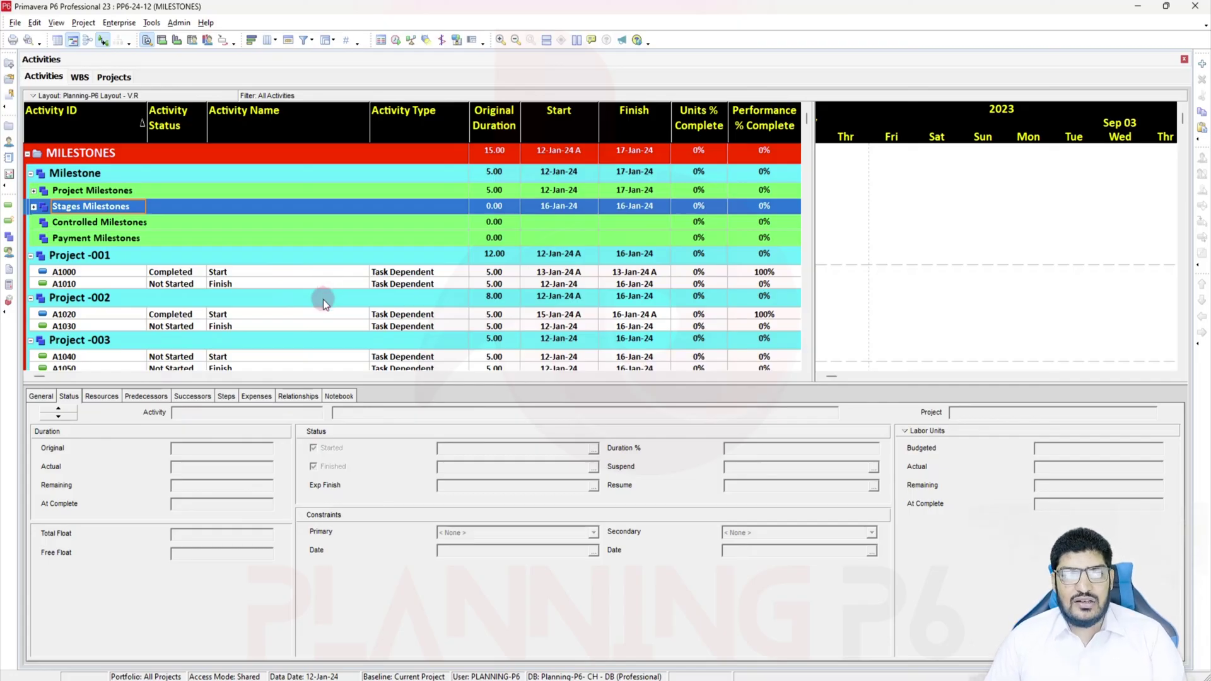
{"action": "left_click", "coordinate": [149, 222]}
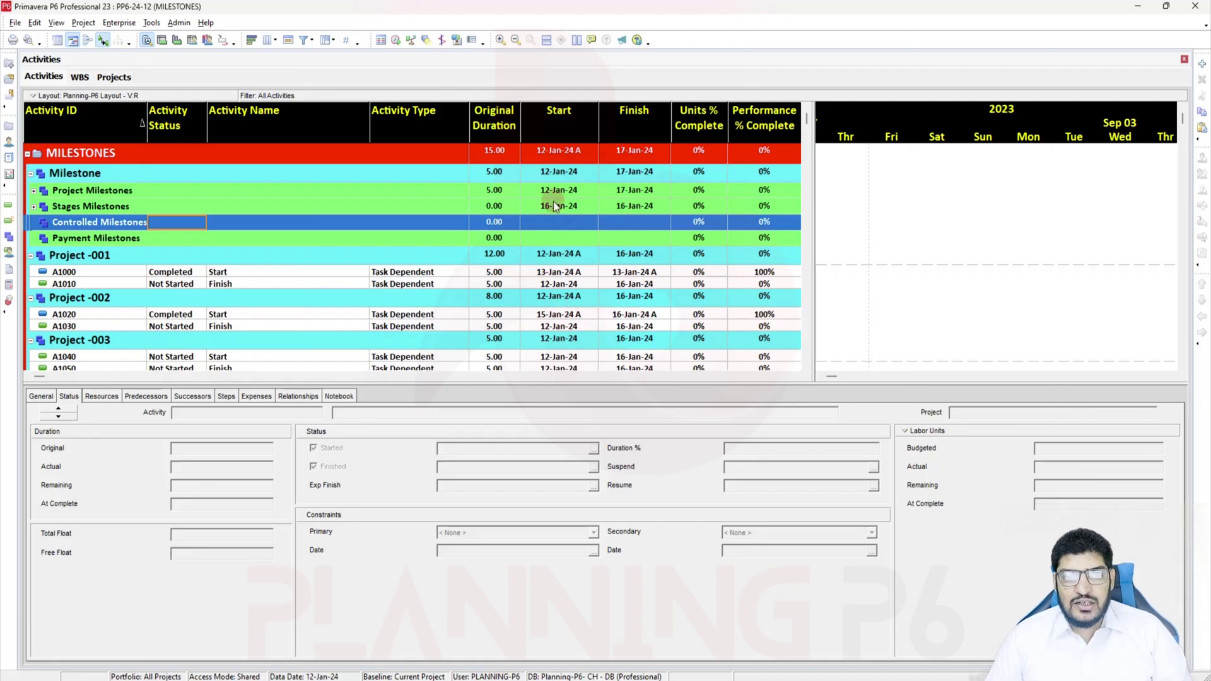
{"action": "left_click", "coordinate": [586, 291]}
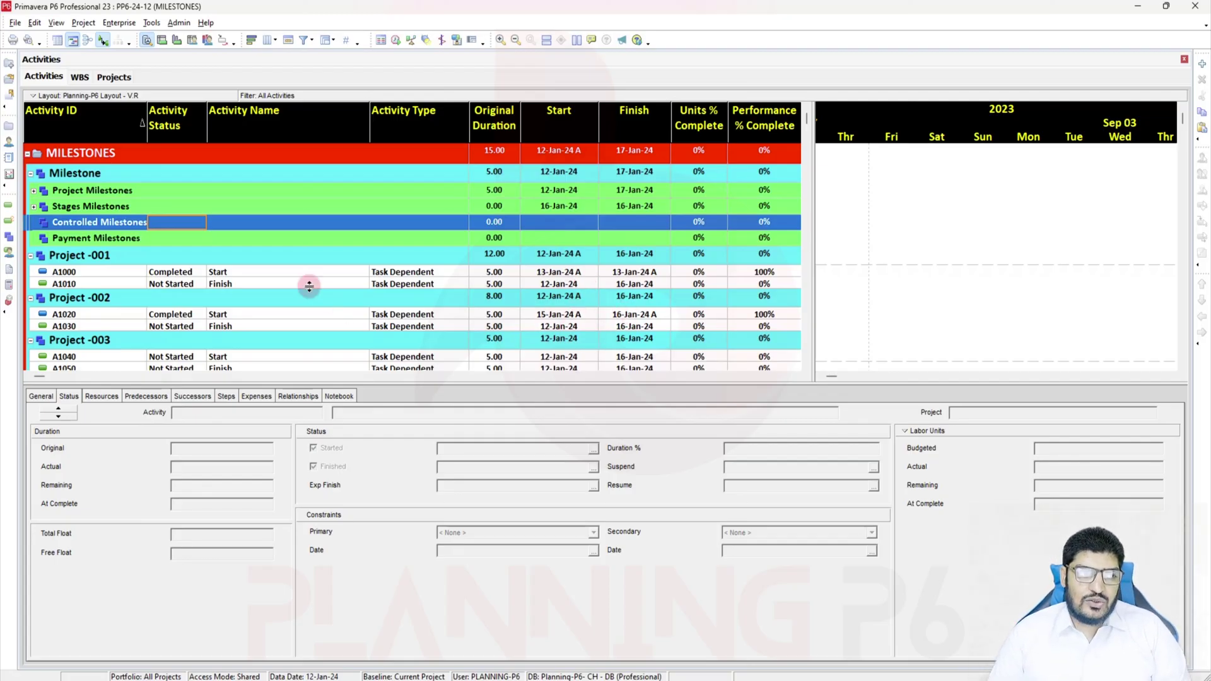
{"action": "left_click", "coordinate": [156, 239]}
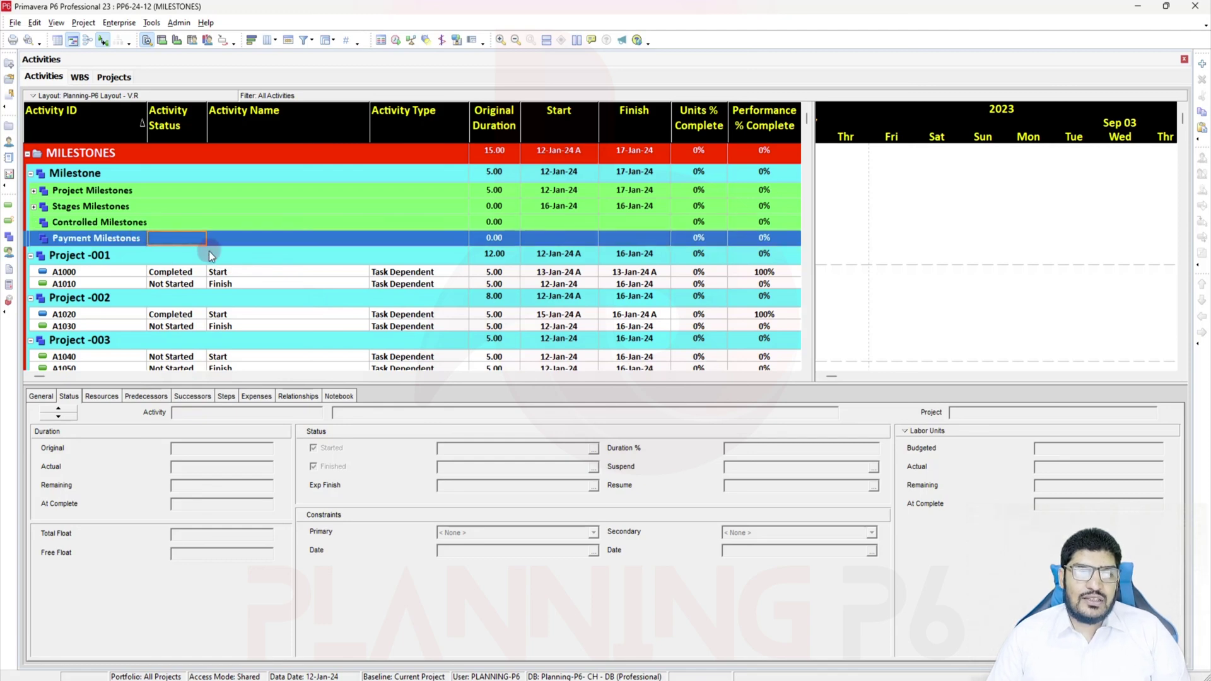